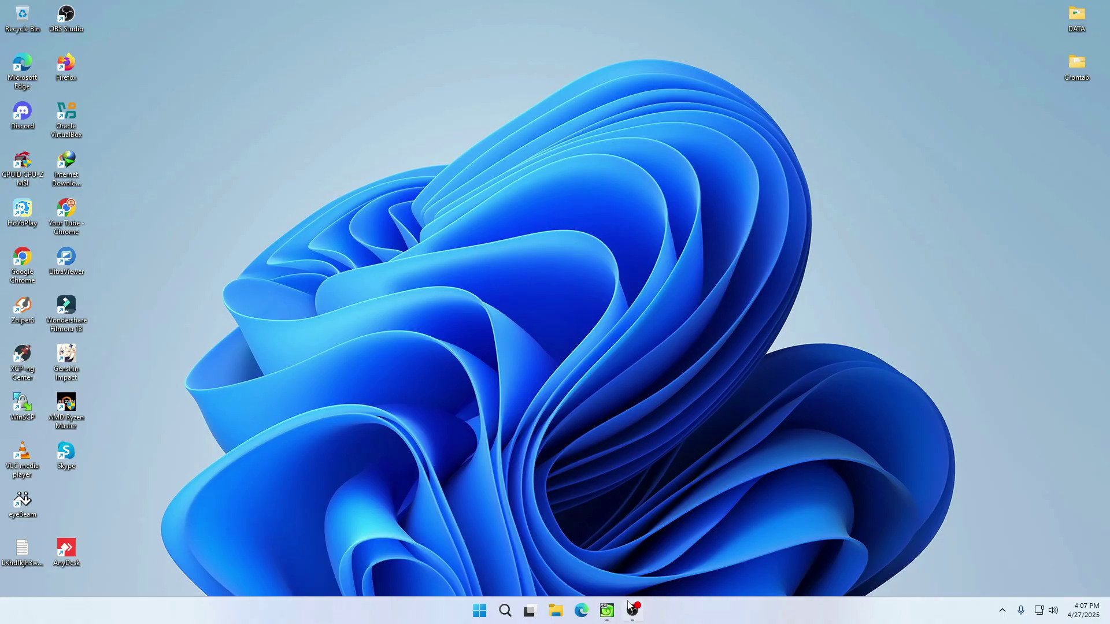
- Check the running ViciBox virtual machine, dismiss its notifications, and minimize it
click(608, 611)
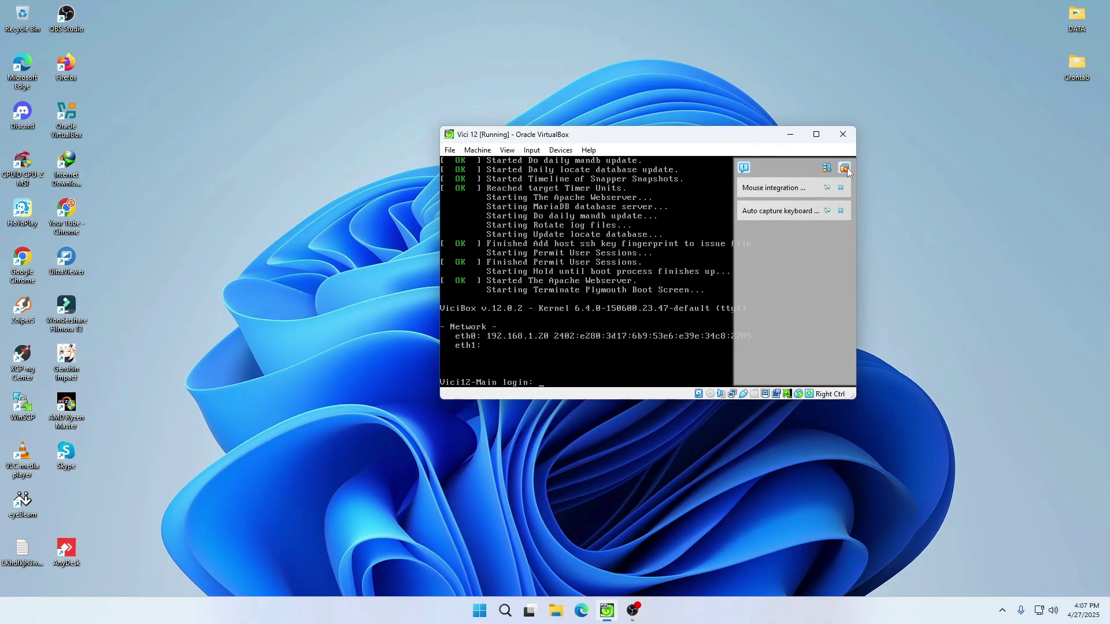
click(845, 168)
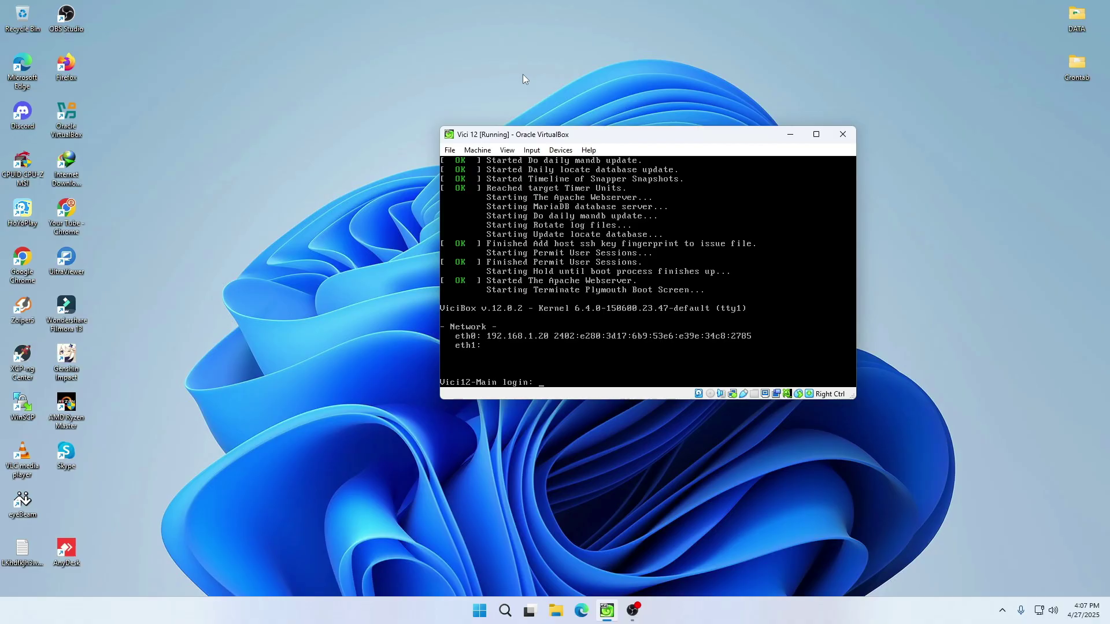
click(791, 136)
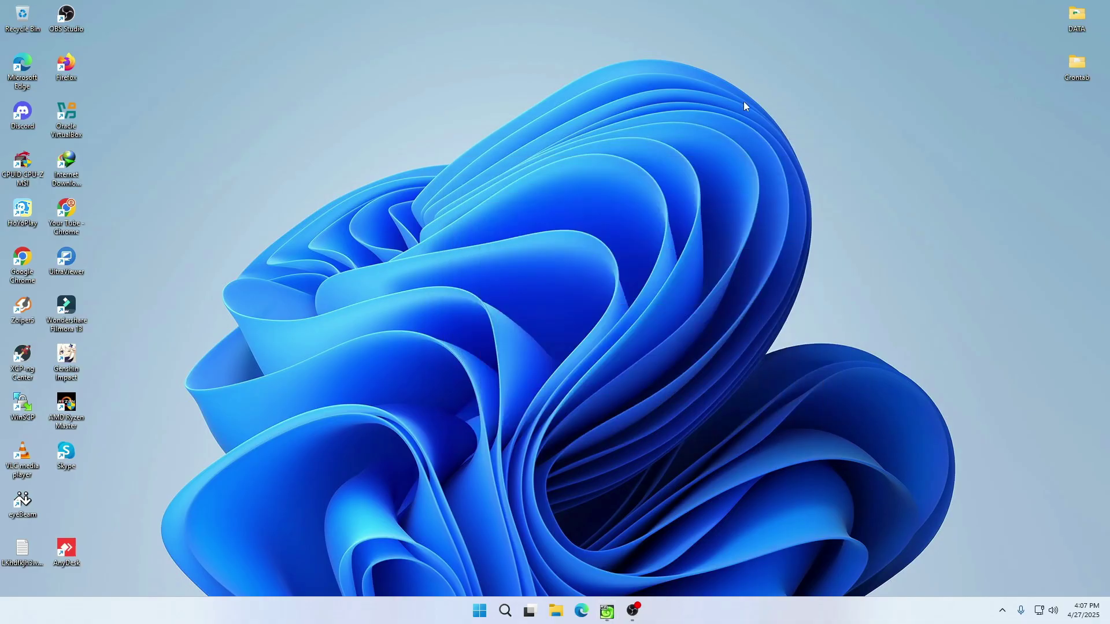
- Launch Chrome maximized and load the VICIdial server at 192.168.1.20
double_click(75, 218)
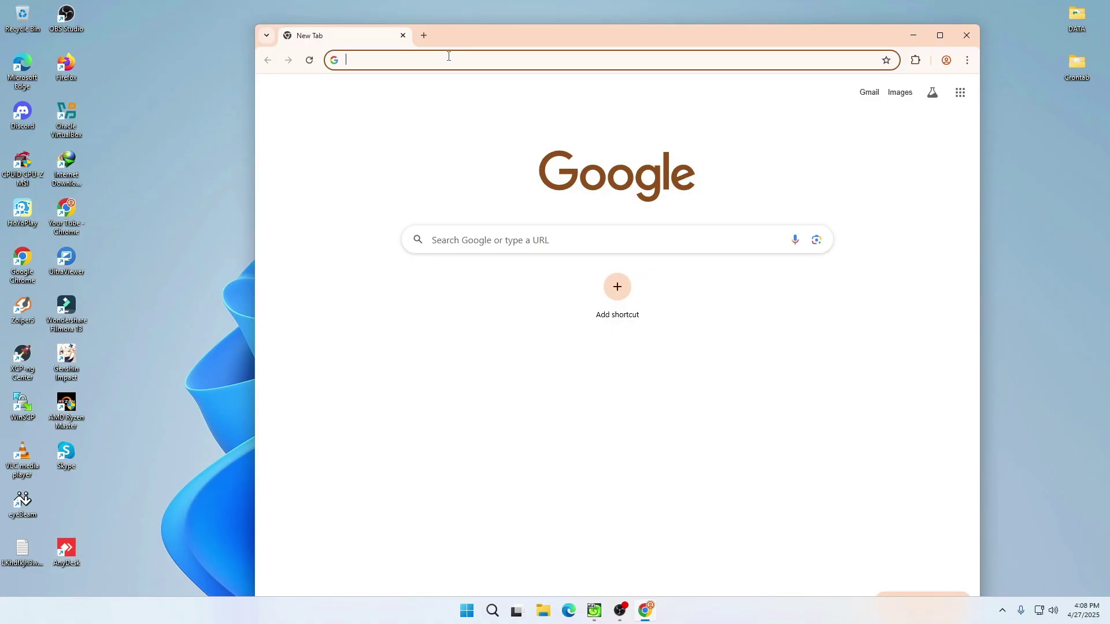
click(934, 32)
text(192.168.1.20)
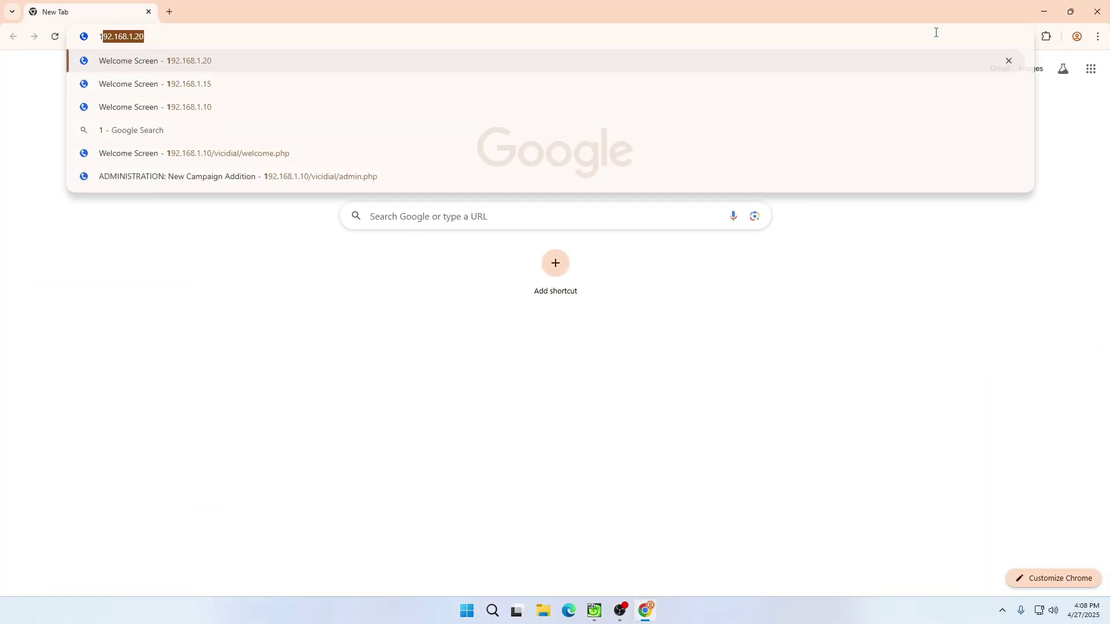
key(Return)
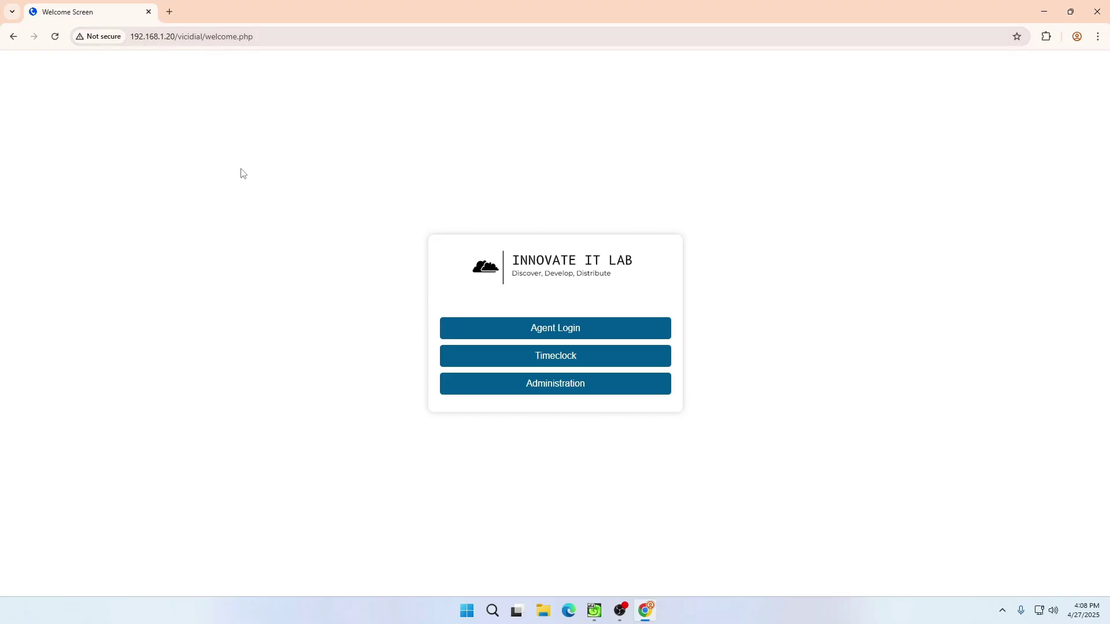
- Sign in to VICIdial Administration with the admin username and password
click(570, 388)
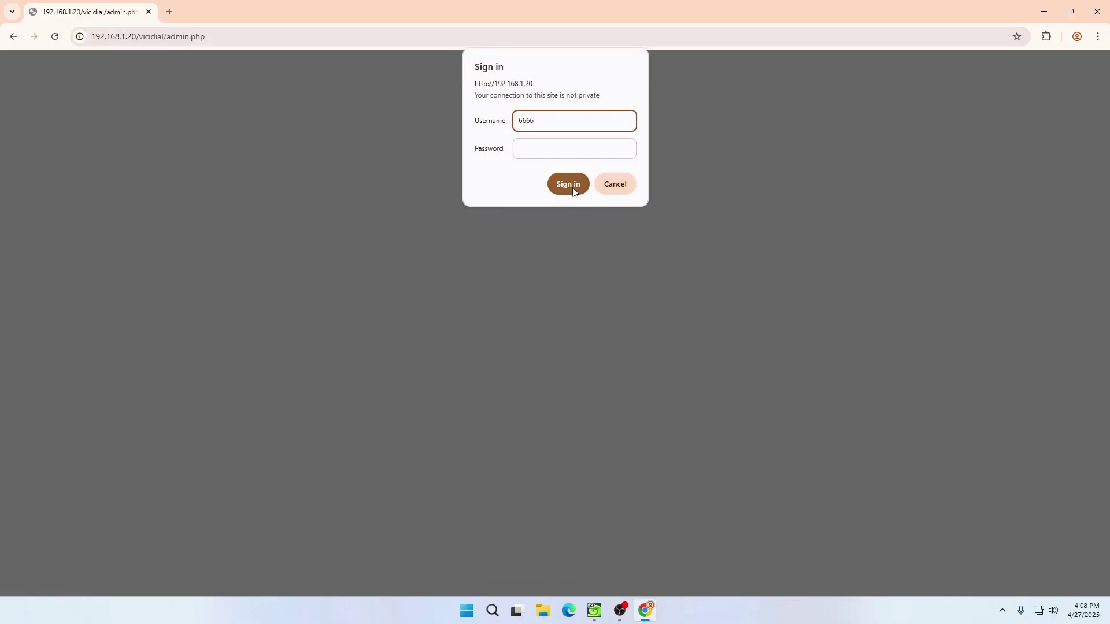
key(Tab)
text(1)
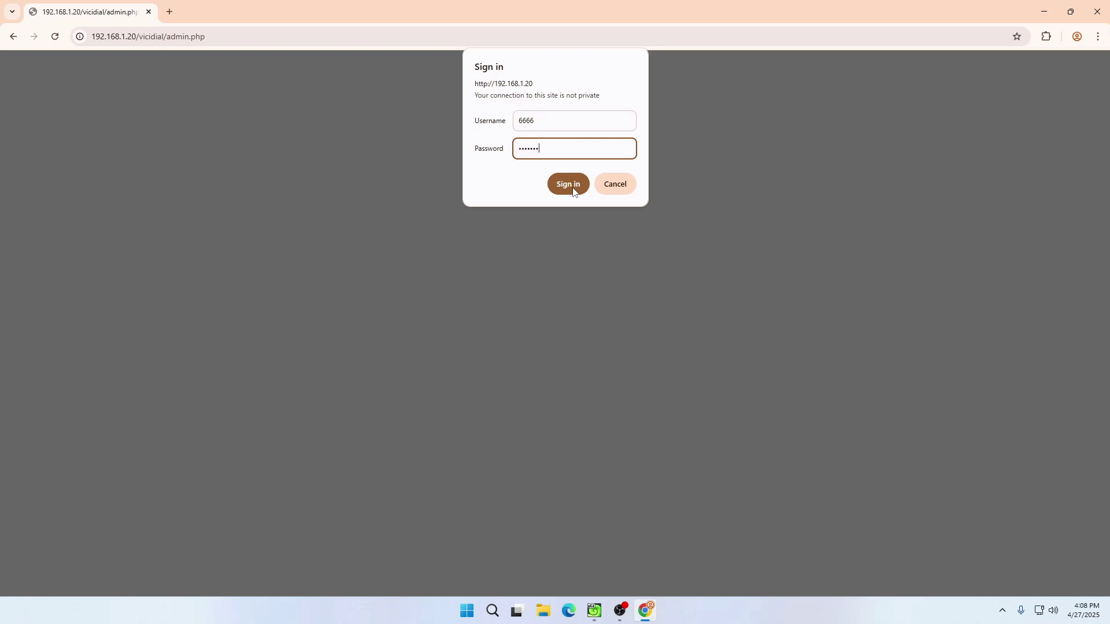
click(568, 184)
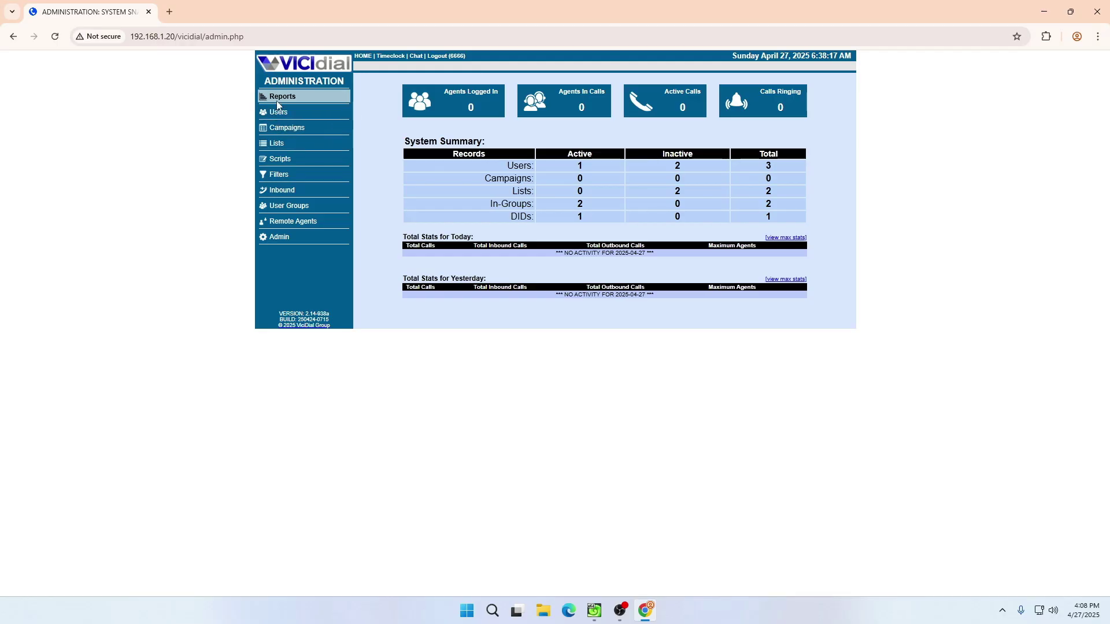
- Review the admin user's record, then return to the Users List
click(283, 115)
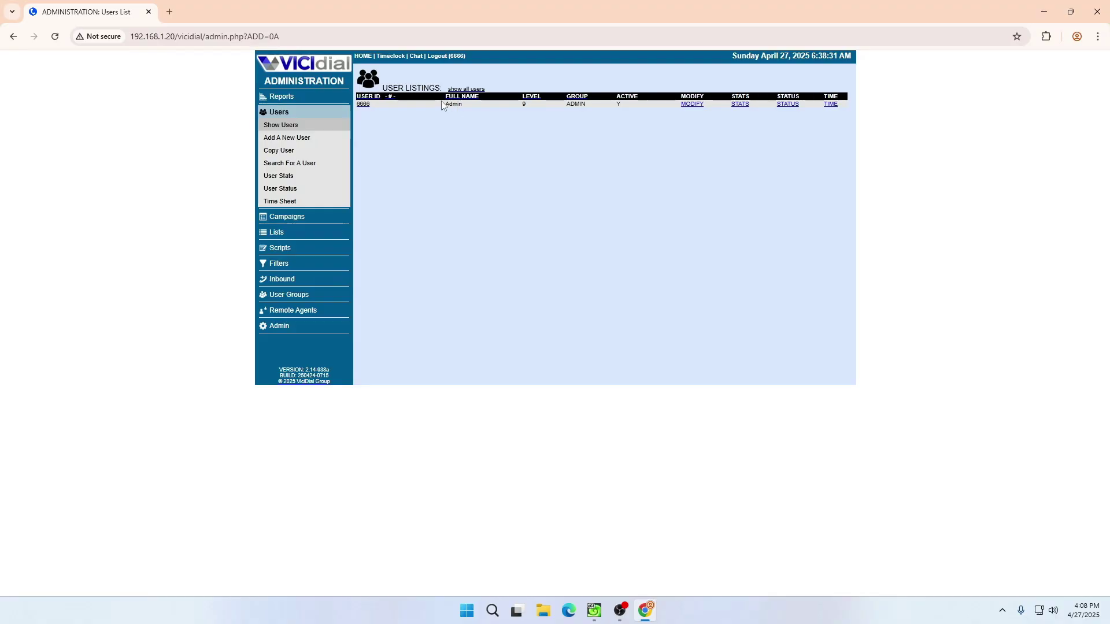
click(364, 104)
scroll(404, 196, down, 20)
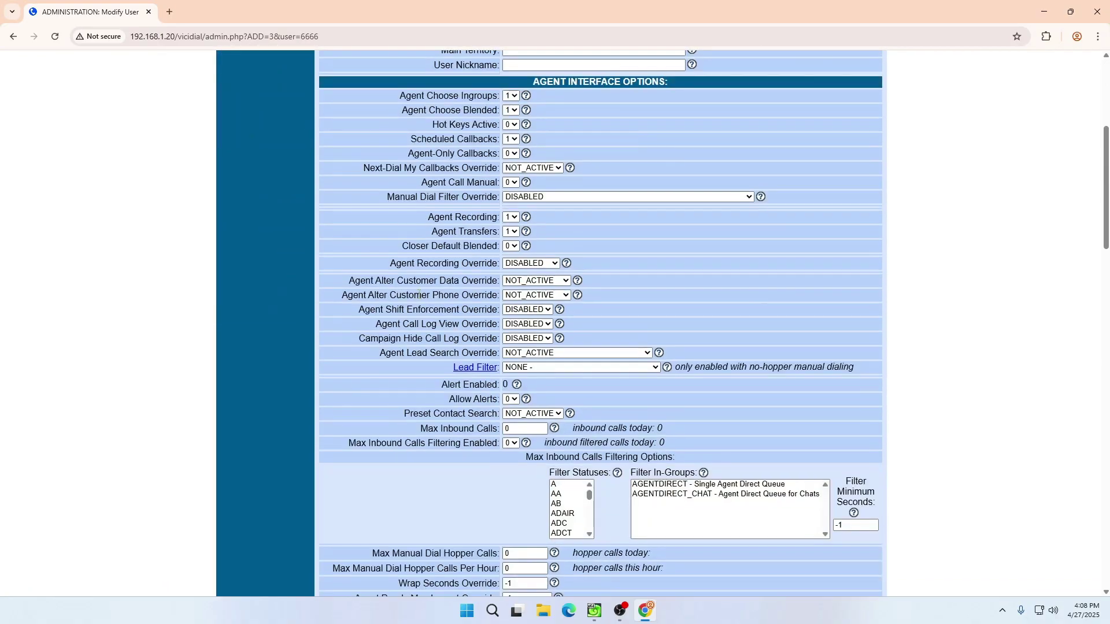
scroll(545, 453, down, 12)
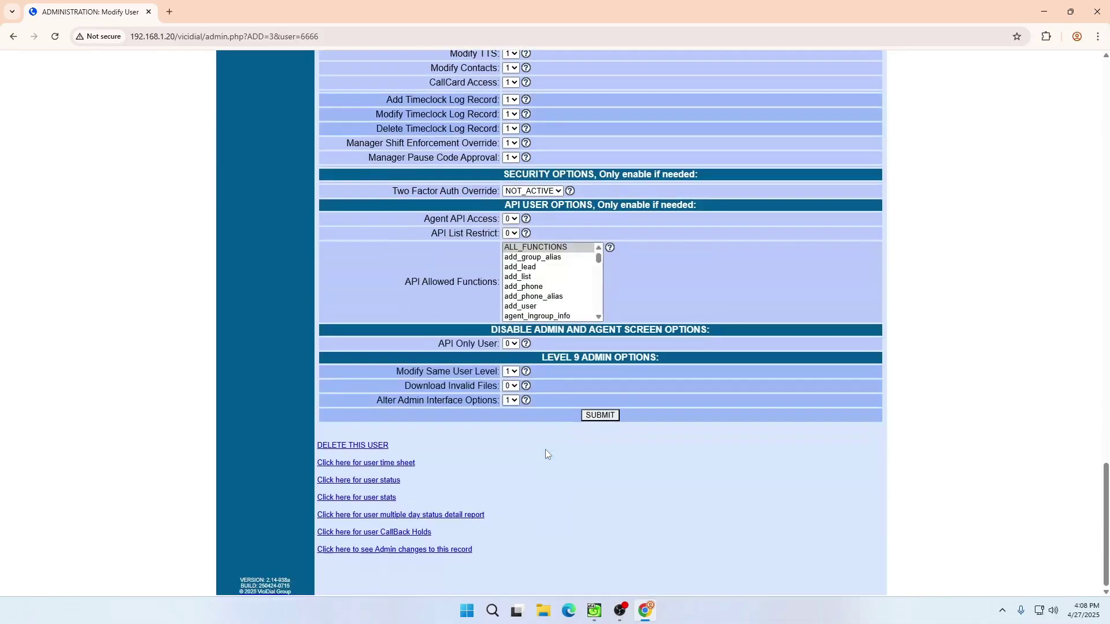
scroll(551, 390, up, 7)
scroll(551, 390, up, 20)
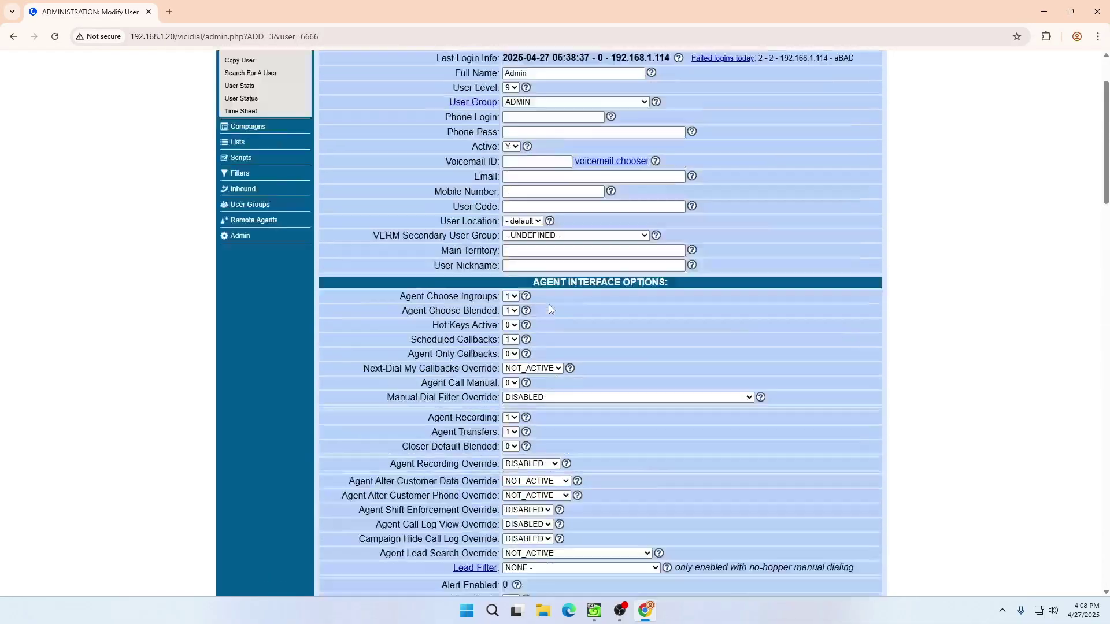
click(248, 126)
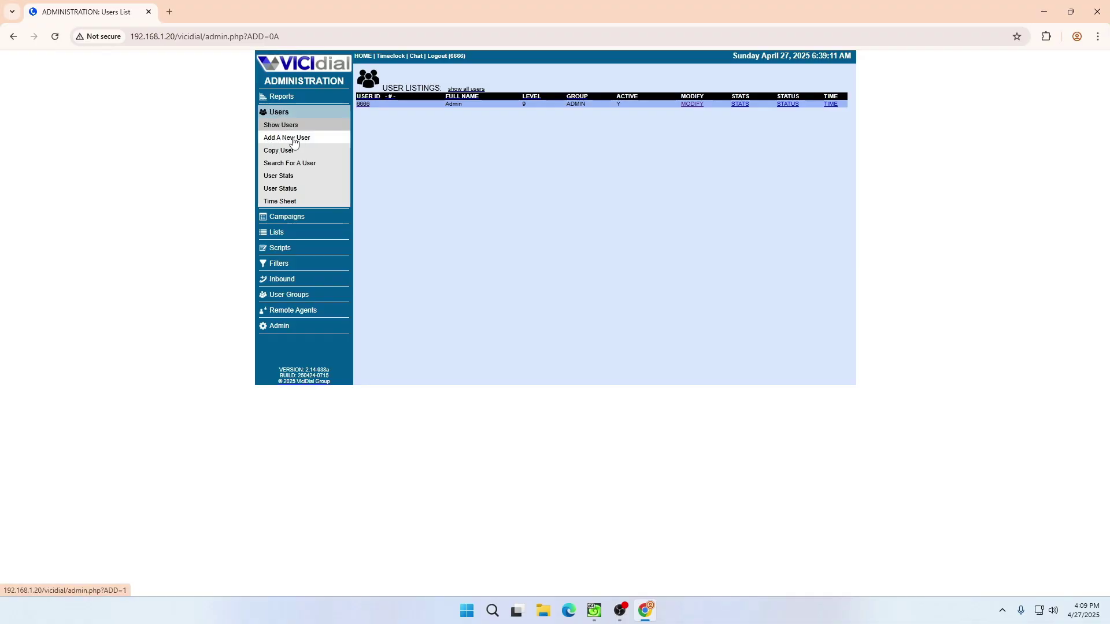
- Start a new user with number 1001, a password and the agent's full name
click(275, 143)
click(474, 110)
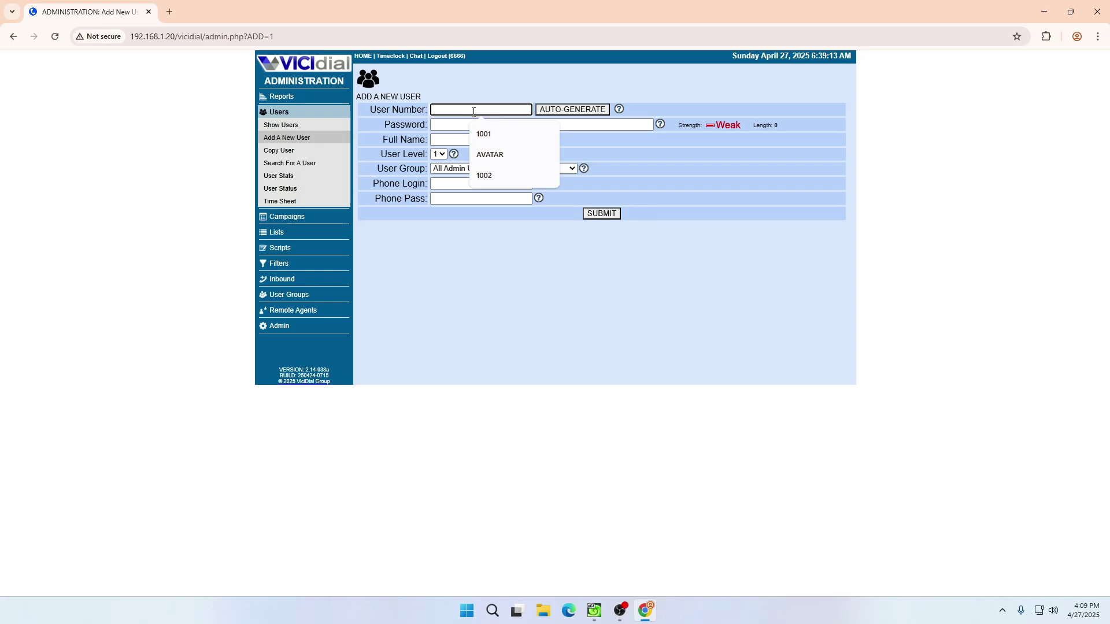
text(1001)
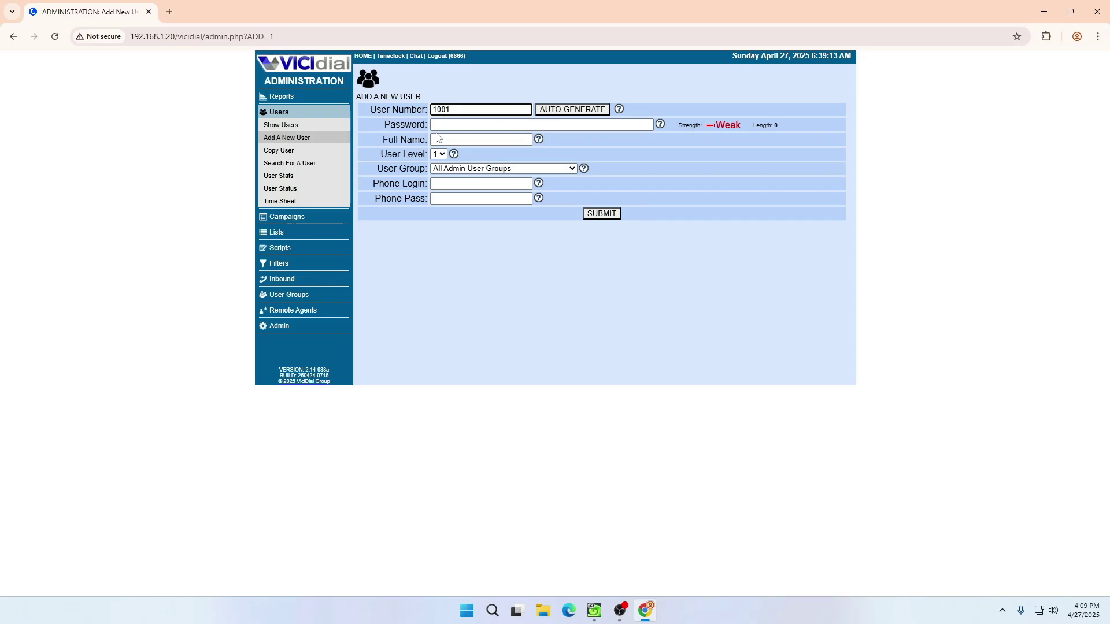
click(443, 125)
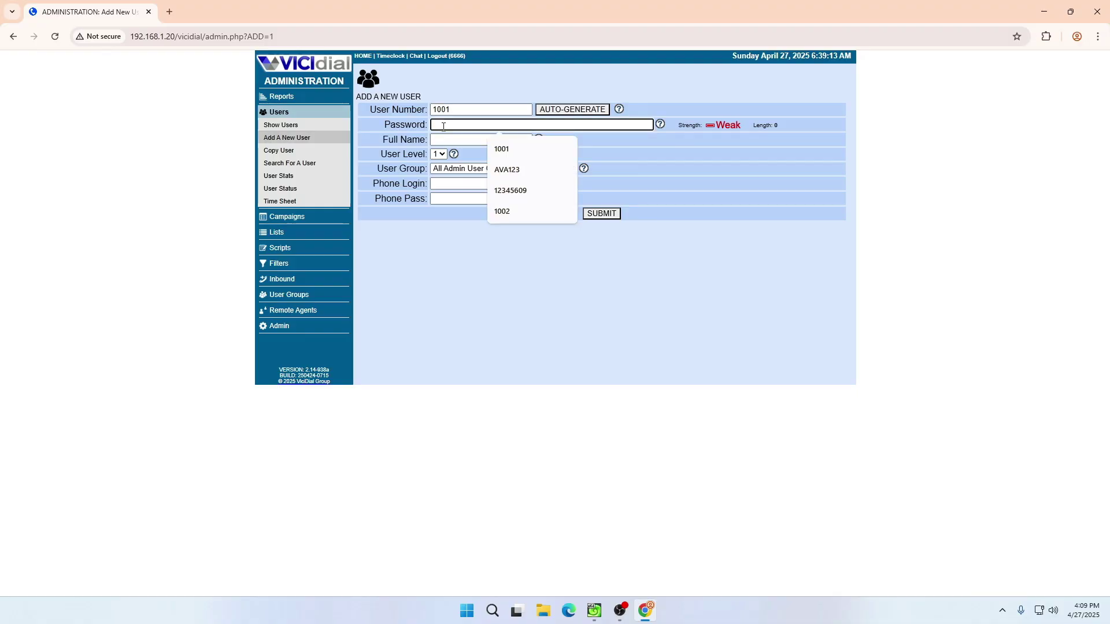
text(1234)
key(ctrl+a)
text(1001)
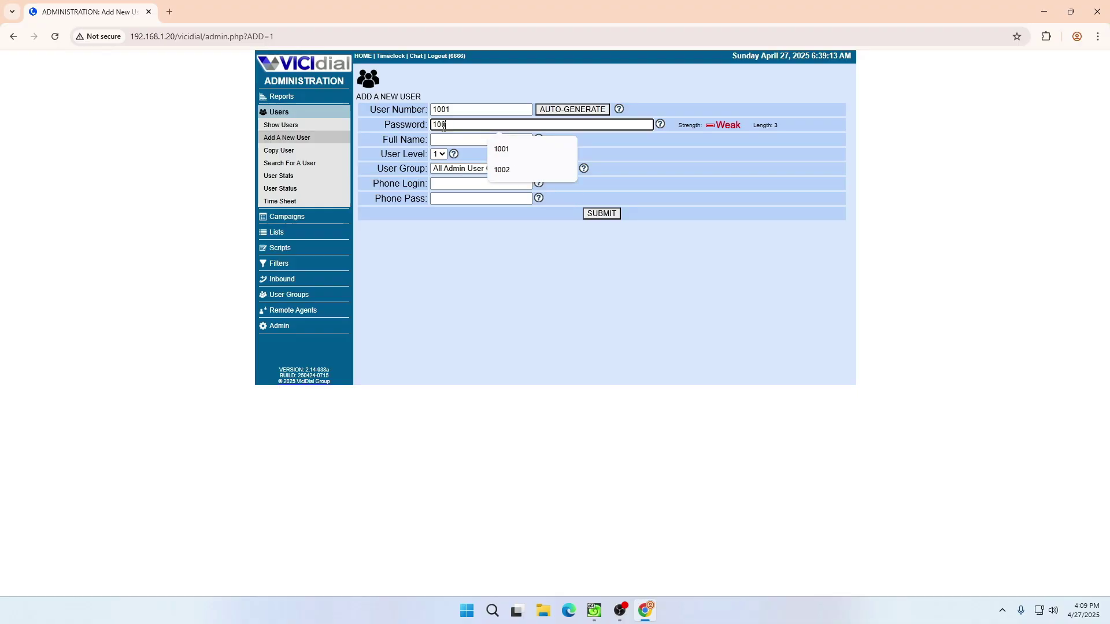
click(454, 140)
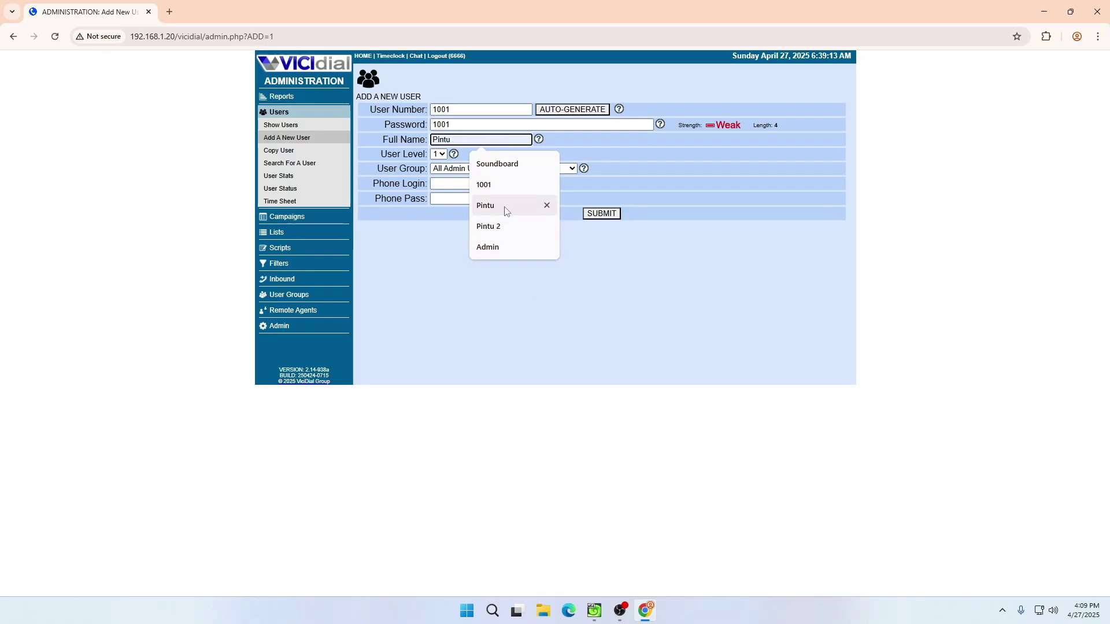
click(488, 206)
click(454, 139)
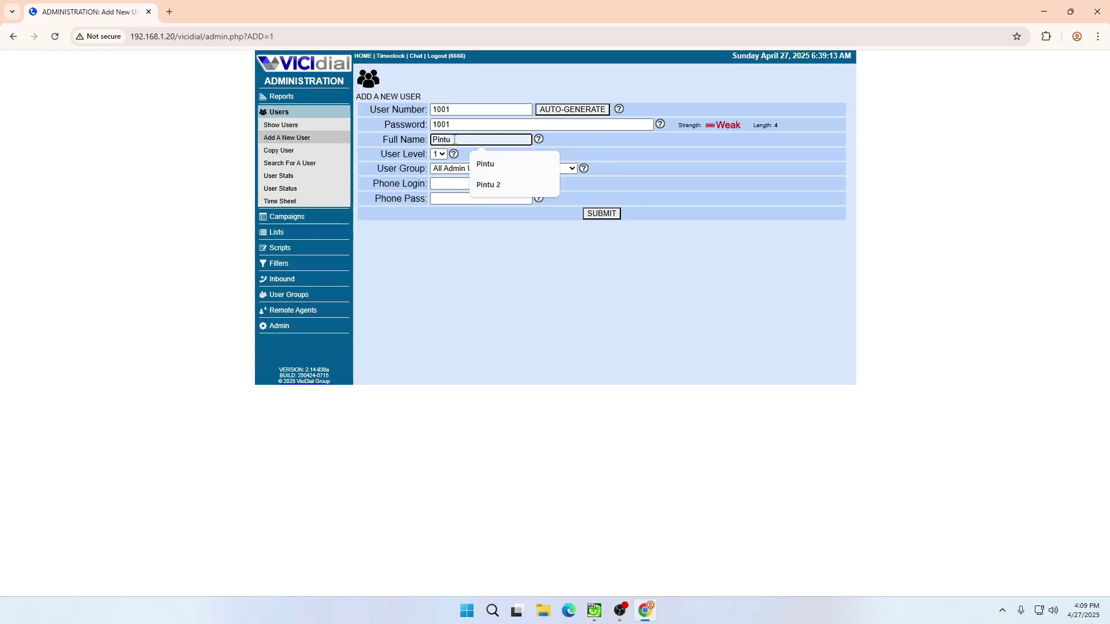
- Keep user level 1 and the default user group, then save user 1001
drag(380, 154, 428, 159)
click(440, 253)
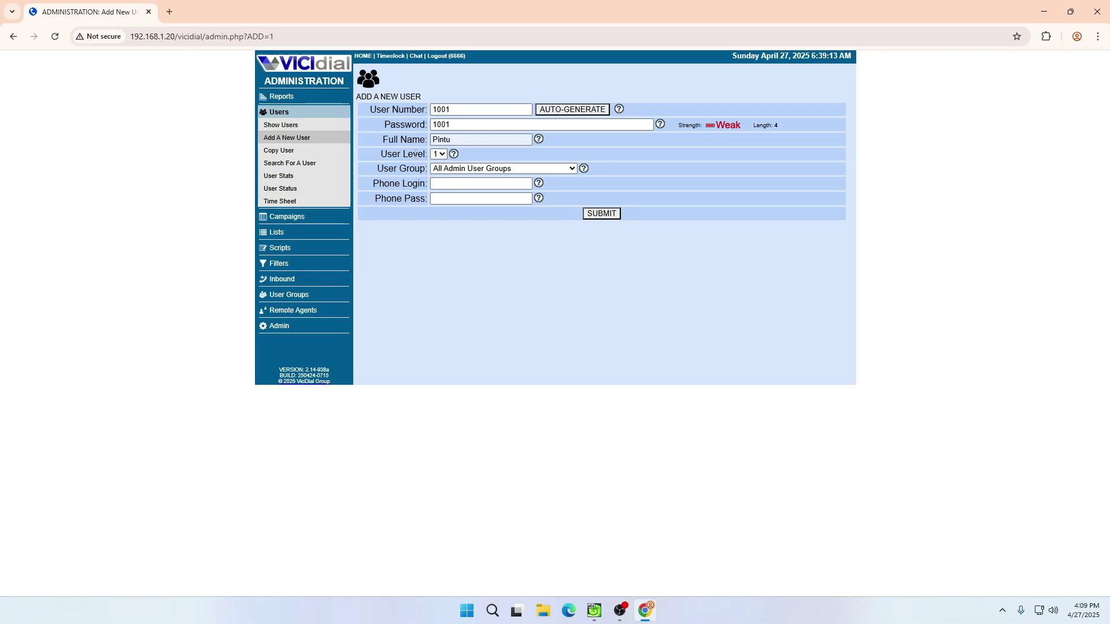
drag(382, 155, 430, 155)
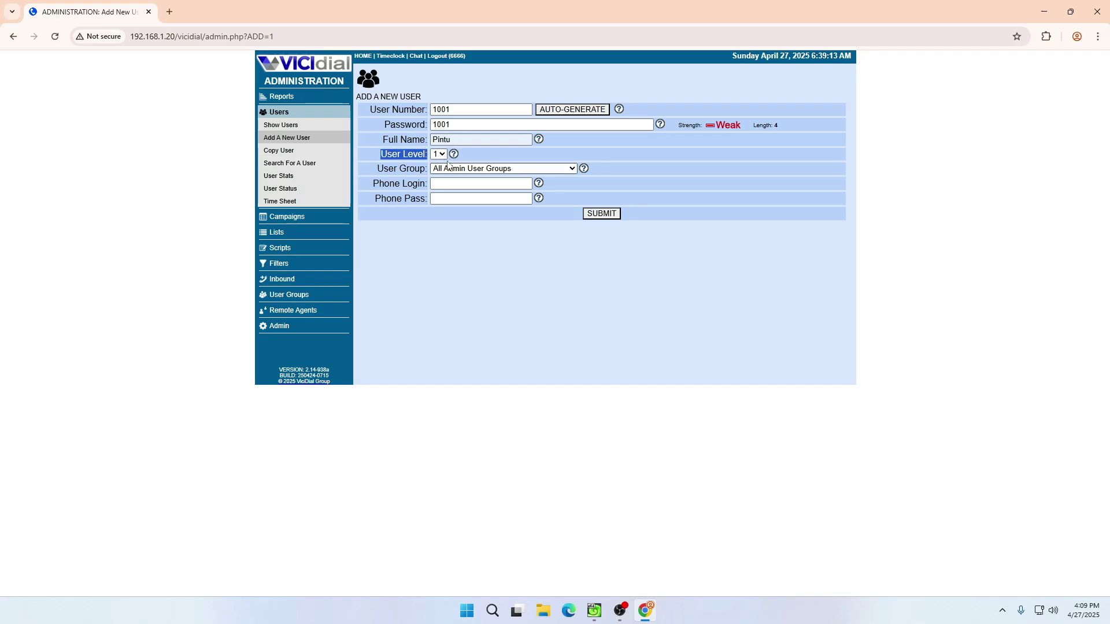
click(453, 155)
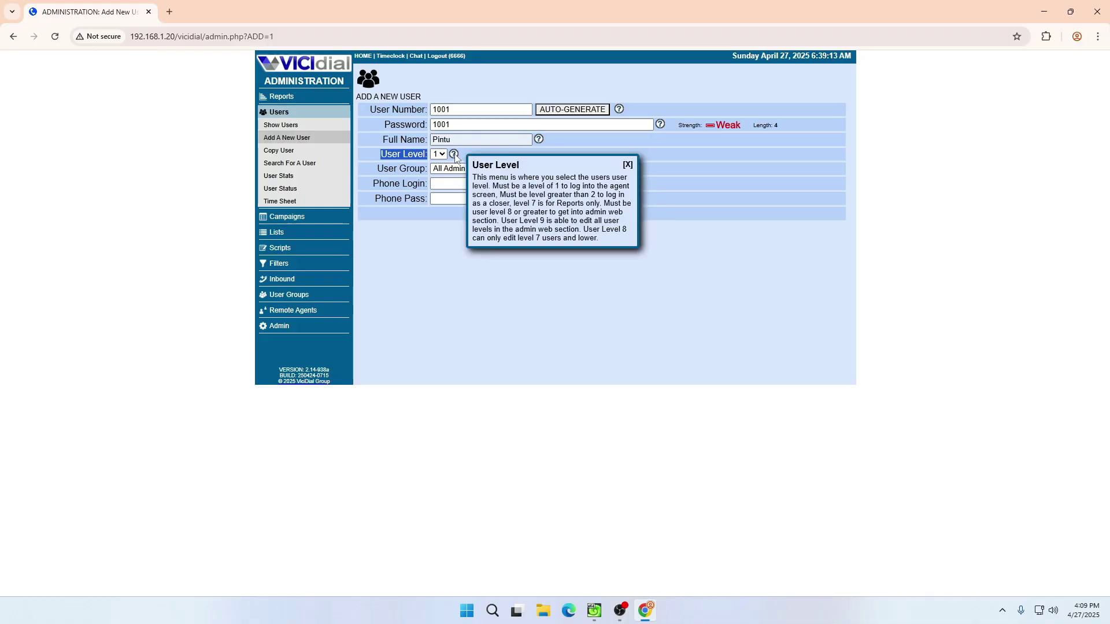
drag(474, 173, 628, 241)
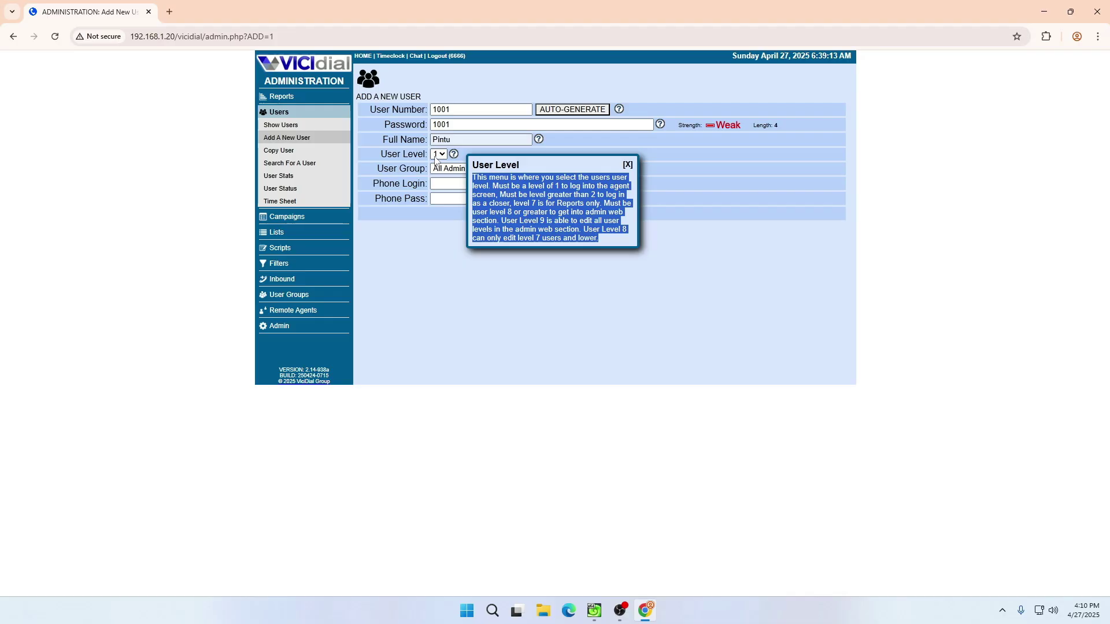
click(628, 165)
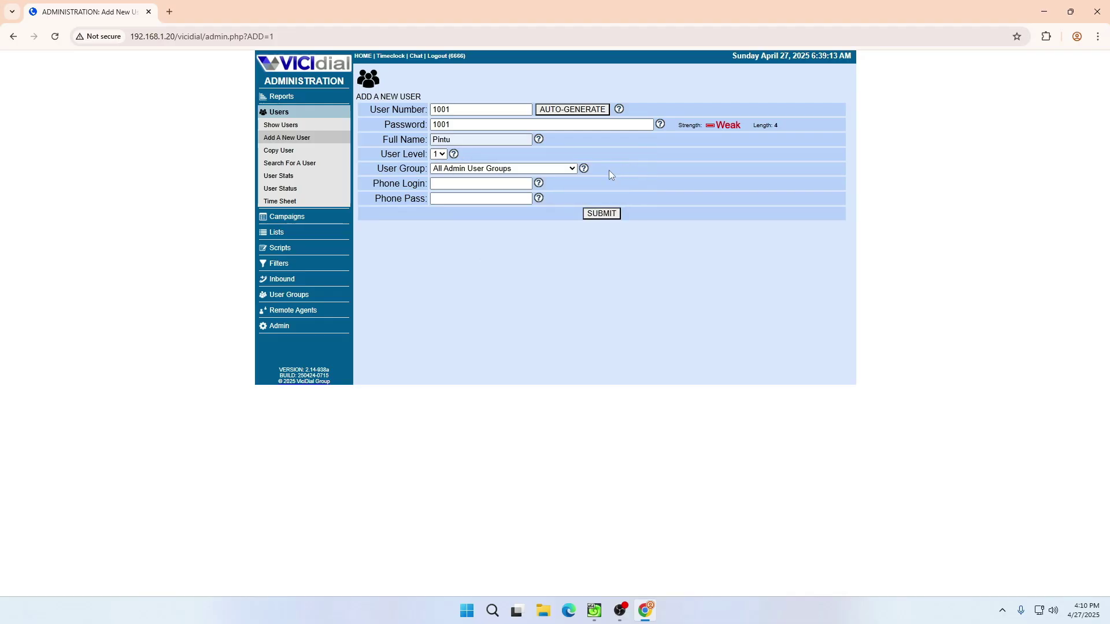
click(439, 155)
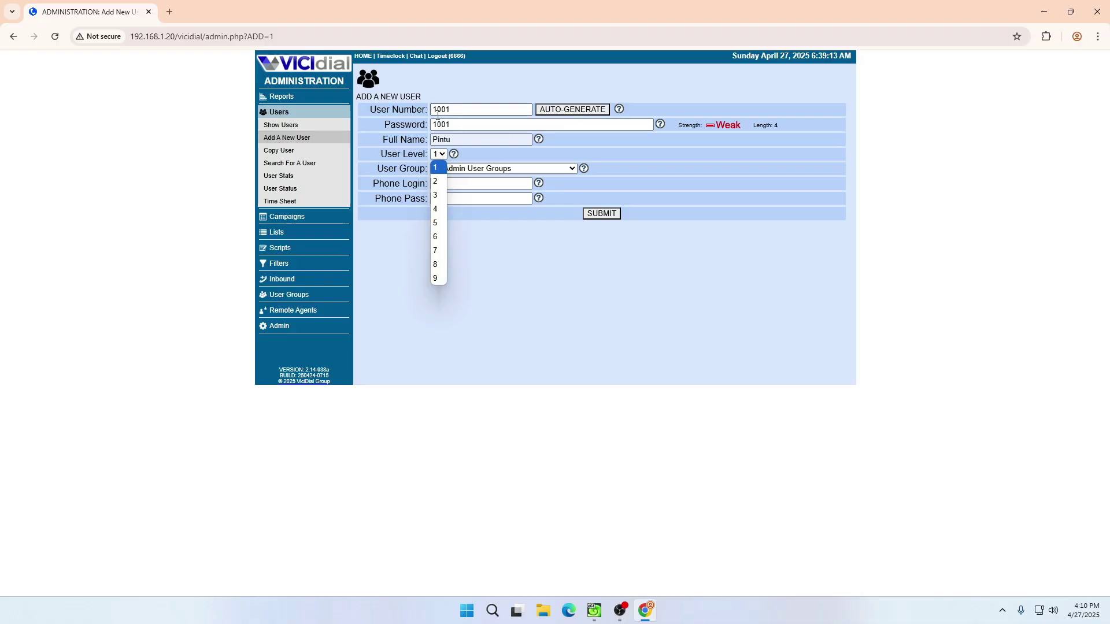
click(438, 167)
drag(377, 169, 421, 172)
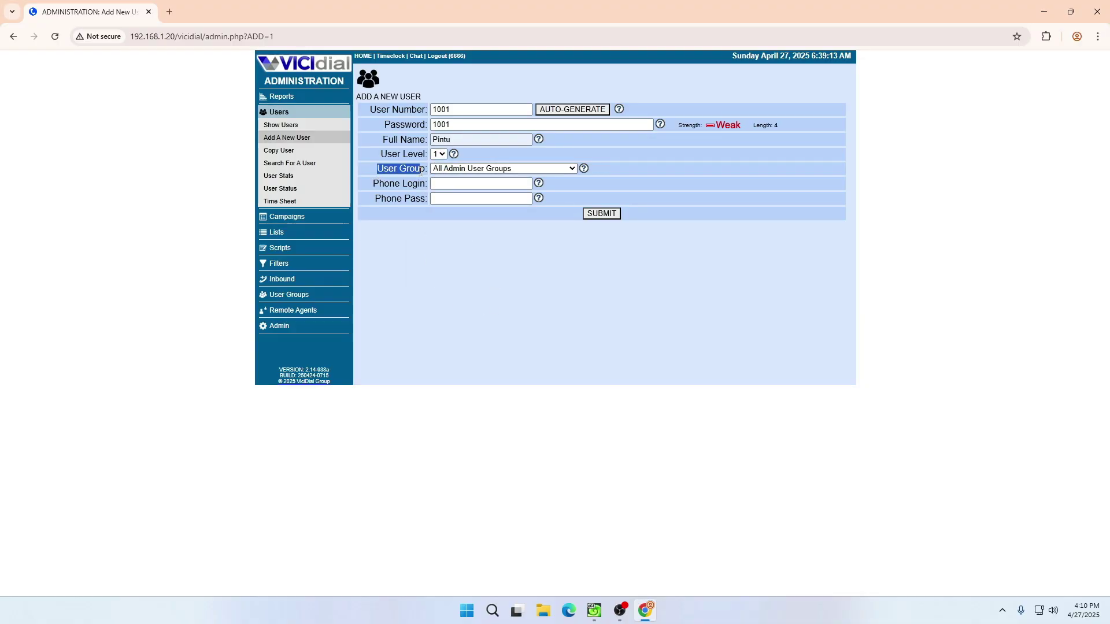
click(462, 168)
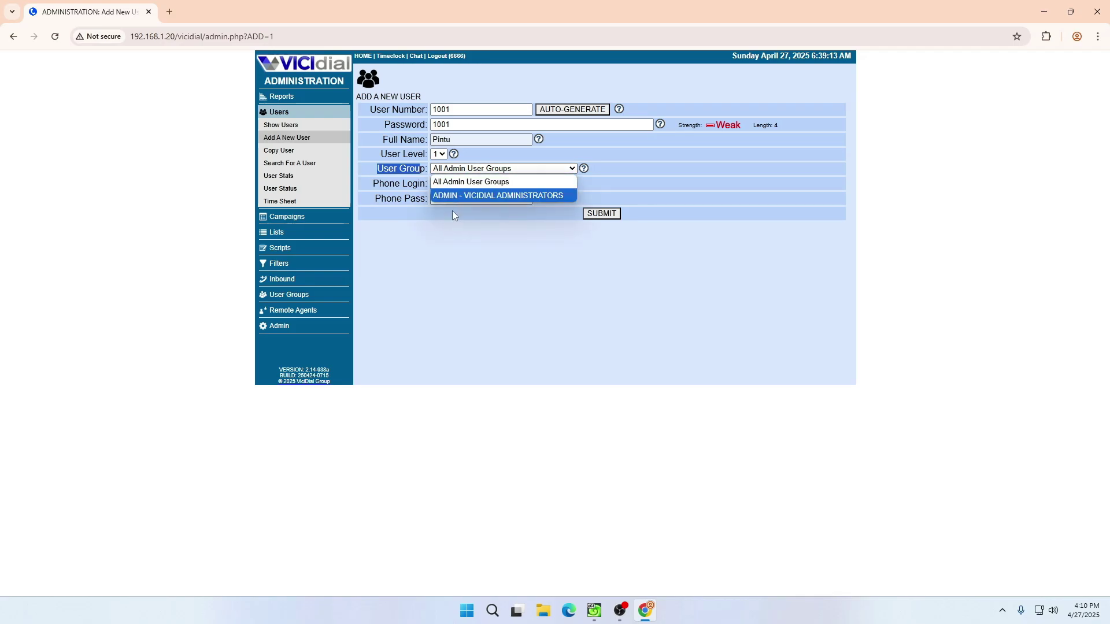
click(466, 271)
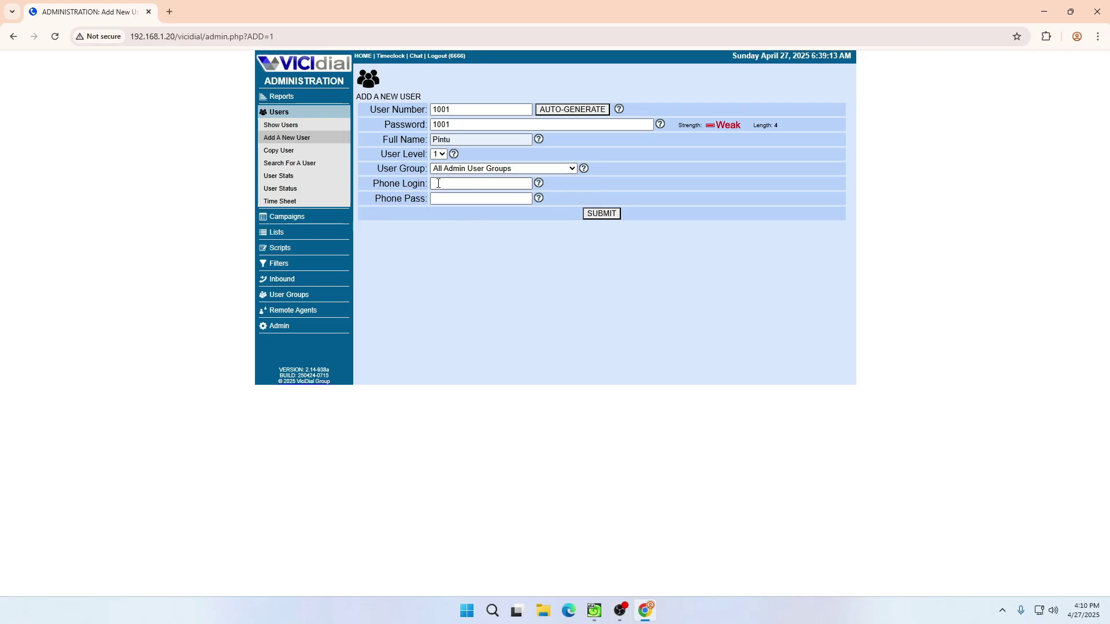
click(601, 214)
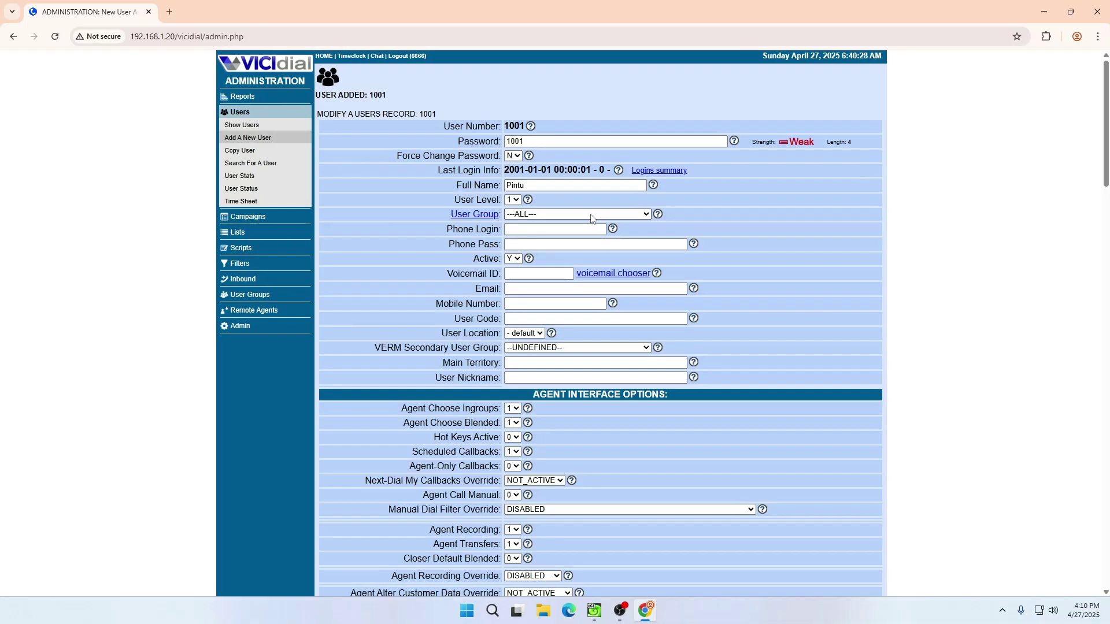
- Set Agent Call Manual to 1 and submit user 1001's record
scroll(511, 401, down, 5)
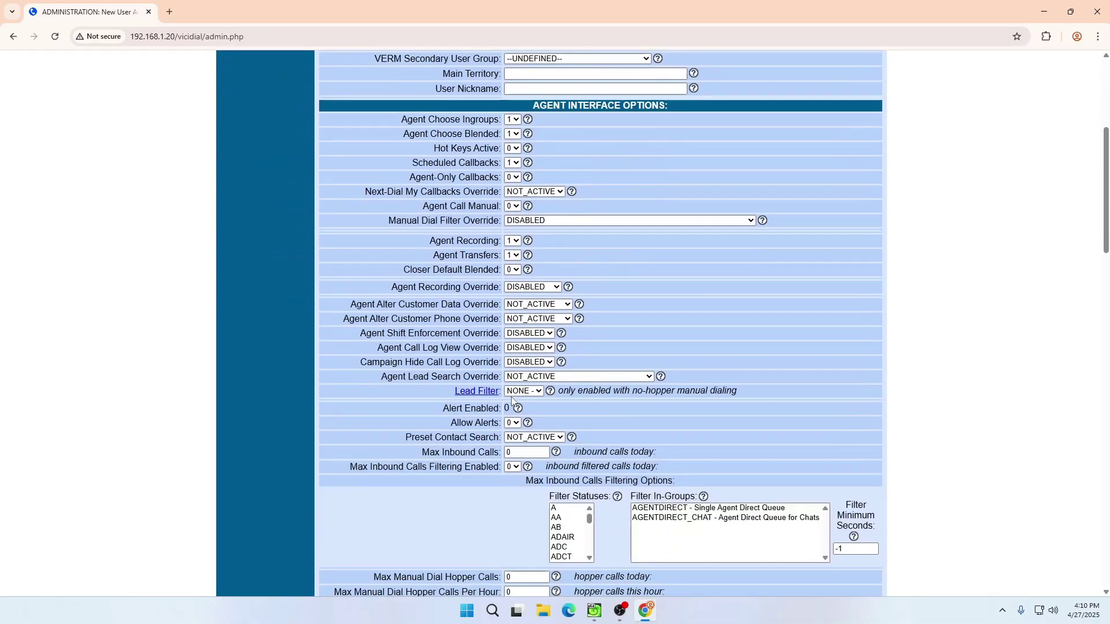
scroll(511, 401, up, 5)
scroll(520, 289, down, 2)
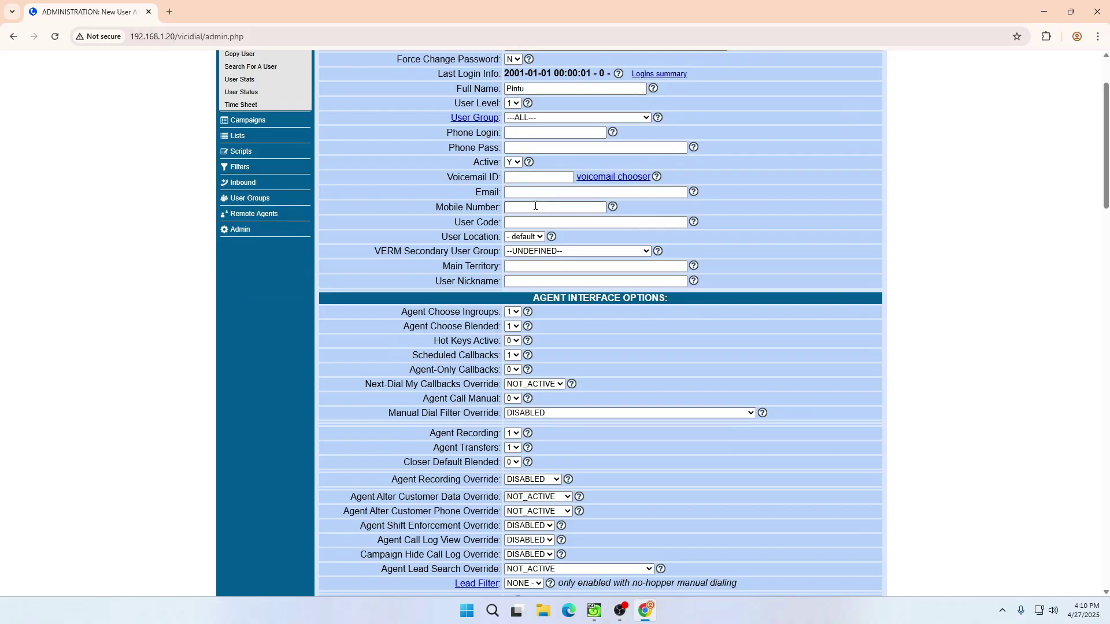
scroll(535, 204, down, 2)
scroll(535, 204, down, 2)
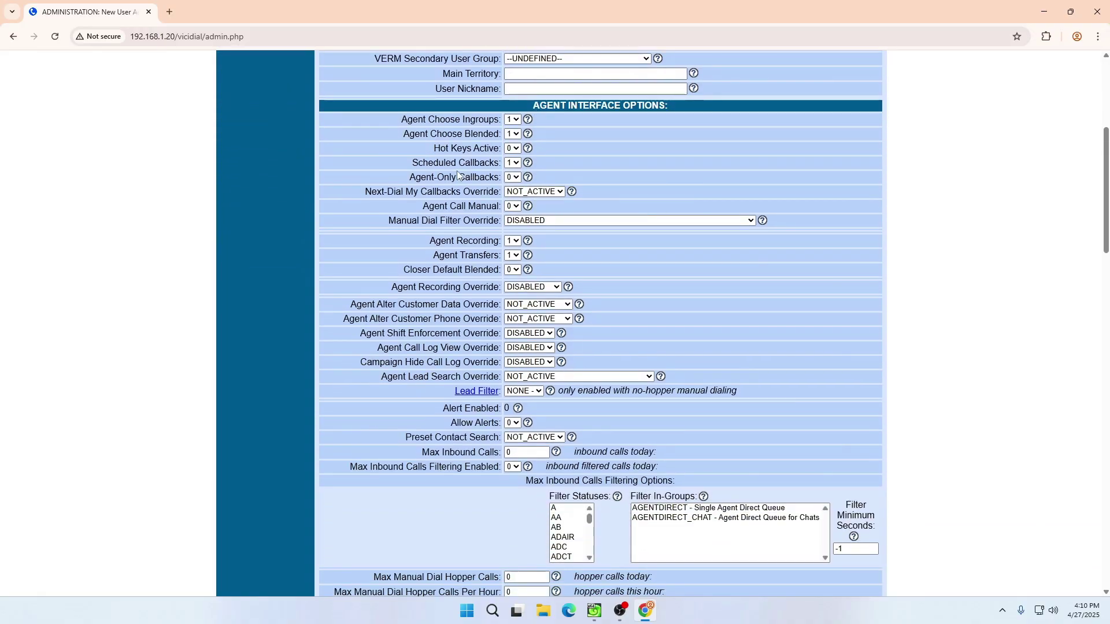
drag(424, 206, 463, 206)
click(512, 206)
click(512, 233)
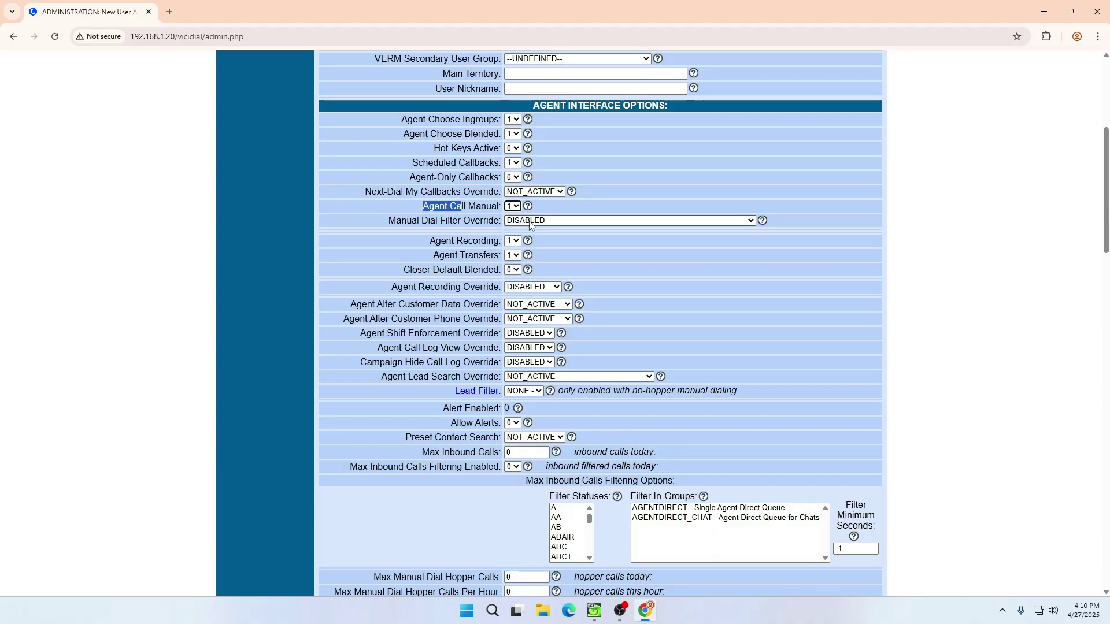
click(534, 90)
key(Return)
- Review the saved record for user 1001
double_click(513, 109)
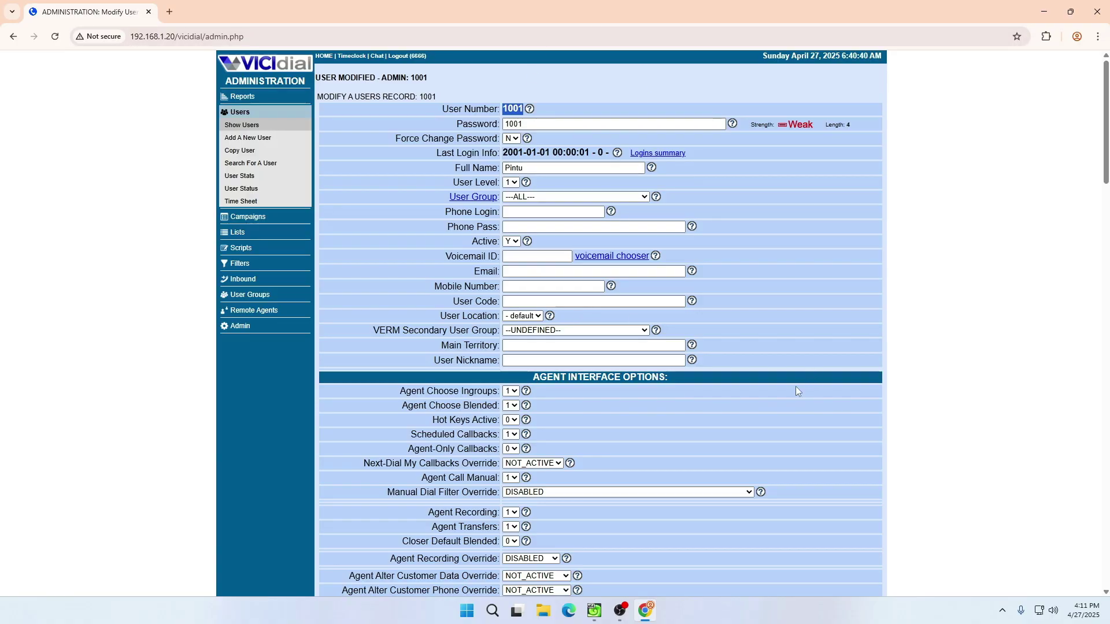
scroll(795, 386, down, 10)
scroll(756, 341, down, 20)
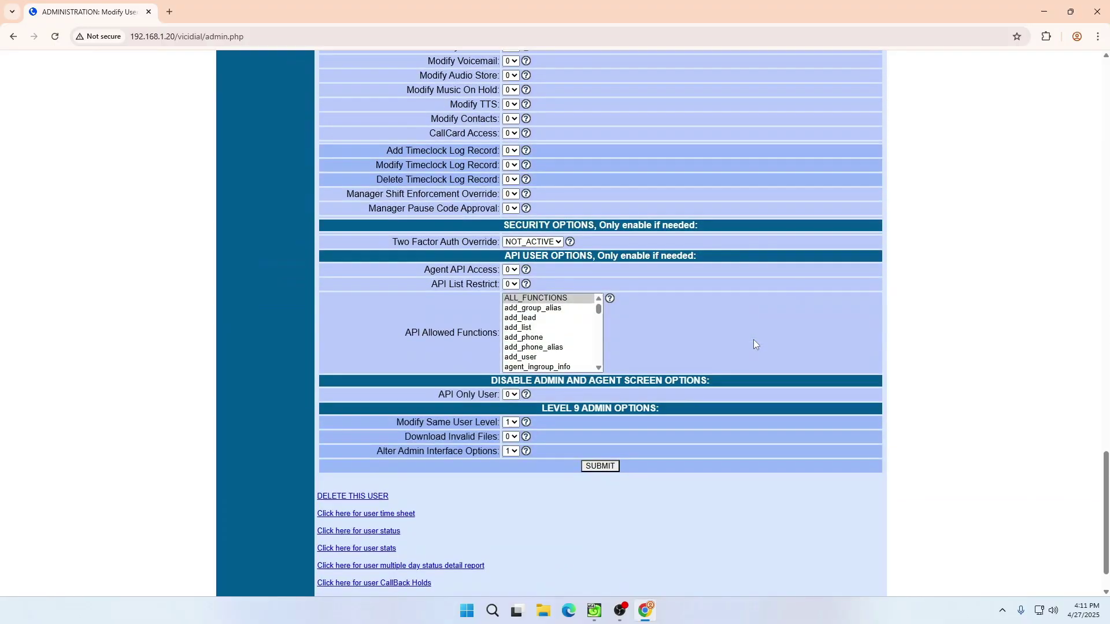
scroll(515, 181, up, 5)
scroll(515, 209, up, 6)
scroll(518, 215, down, 5)
scroll(518, 220, up, 6)
scroll(521, 221, up, 5)
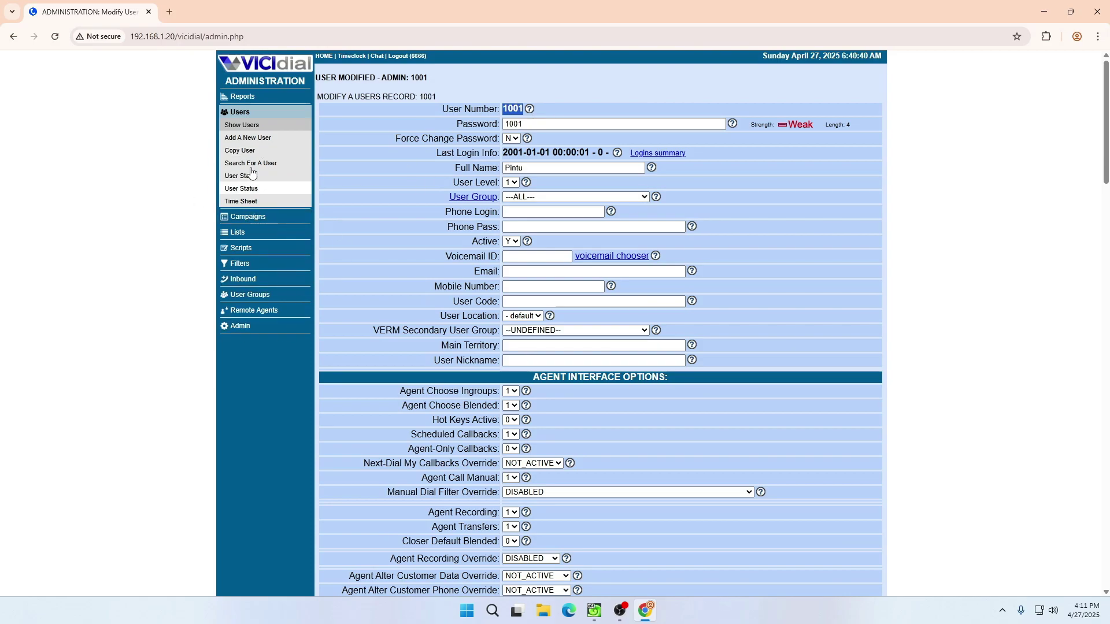
- Go from the full users list to the User Groups listing
click(246, 125)
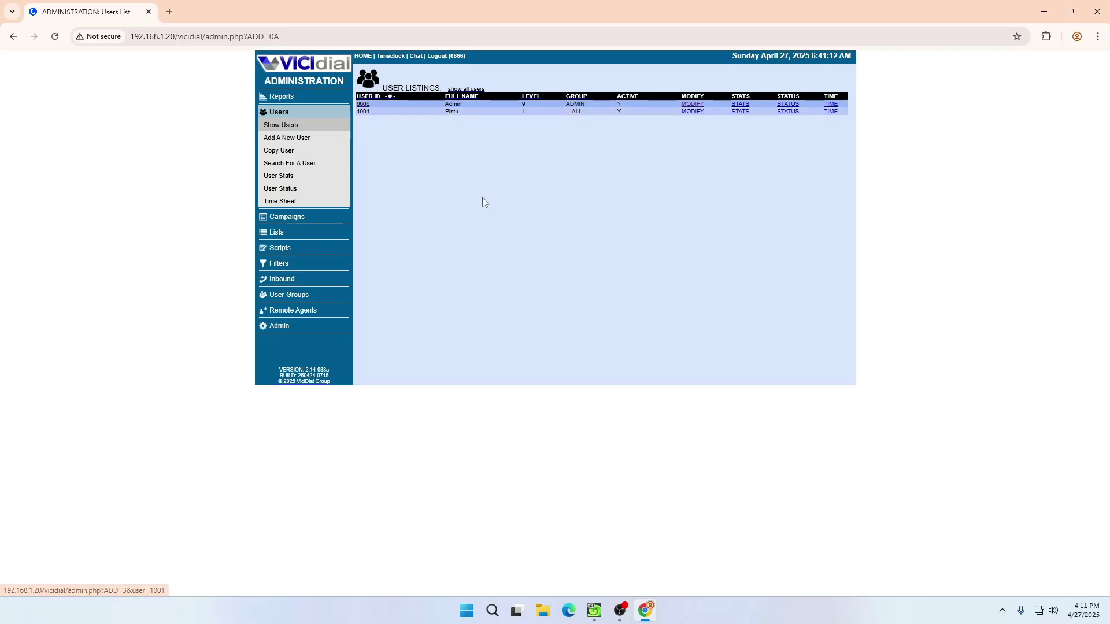
click(292, 297)
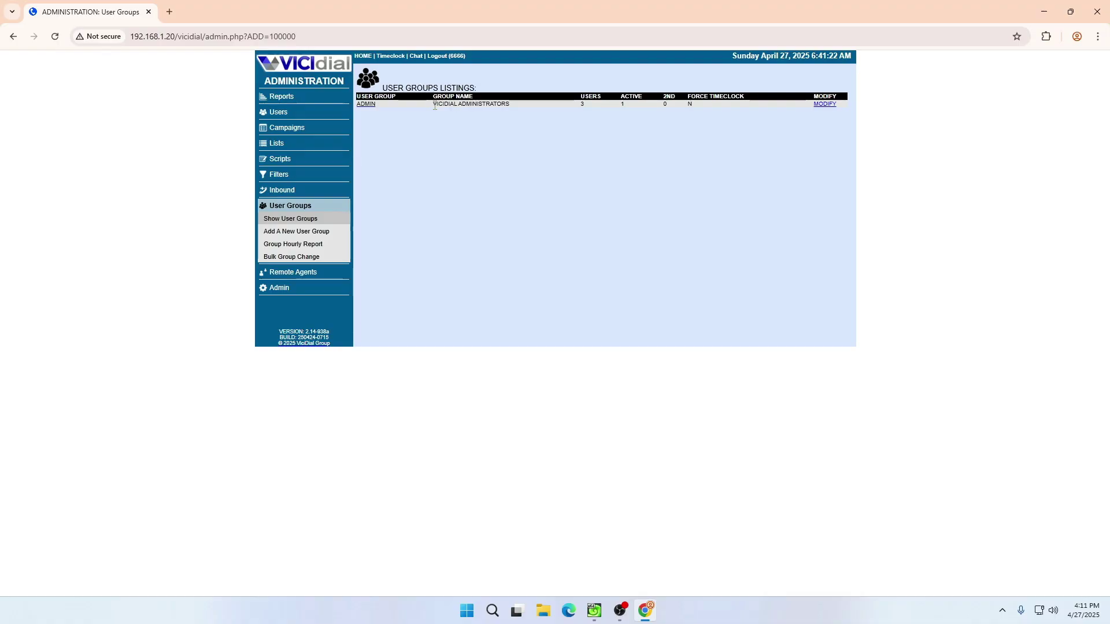
- Enter a new user group named 'Agent' with description 'For Agent'
click(296, 231)
click(459, 108)
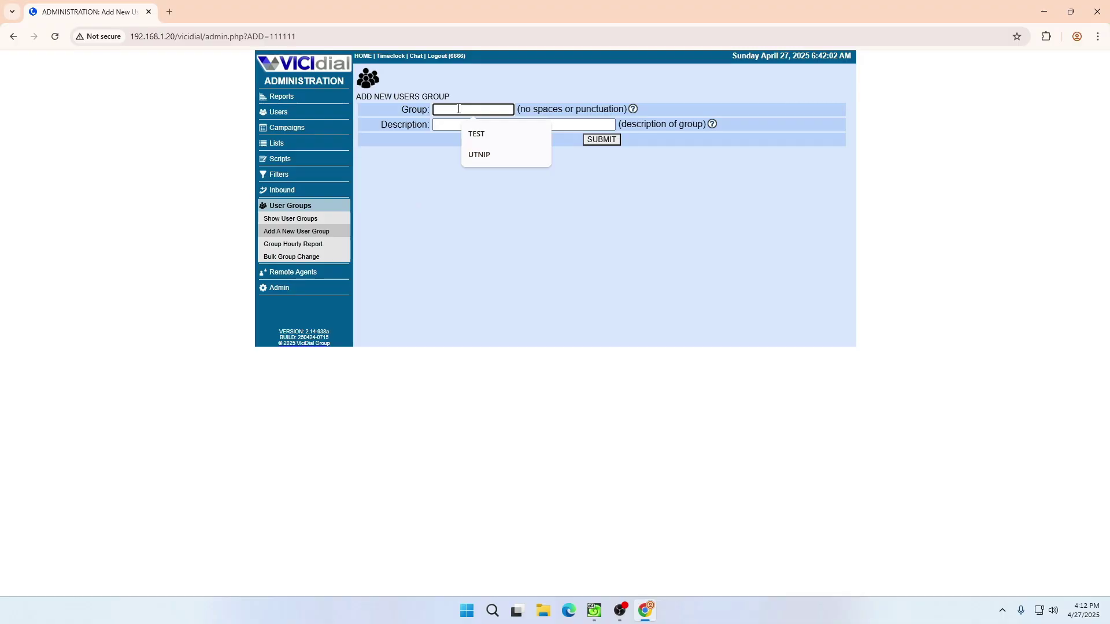
text(Agent)
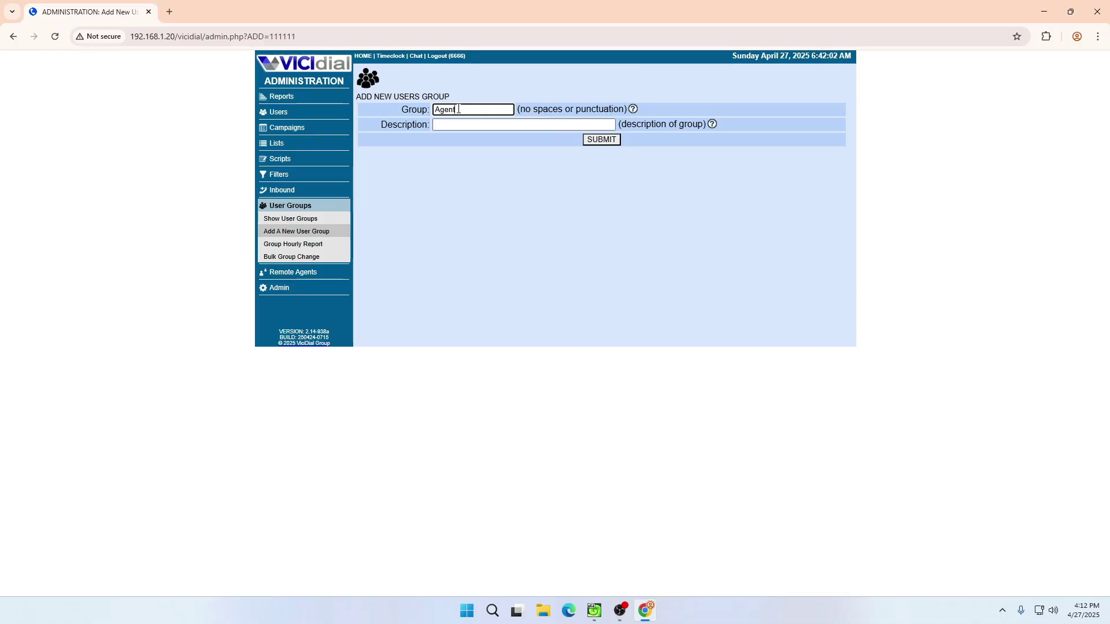
key(Tab)
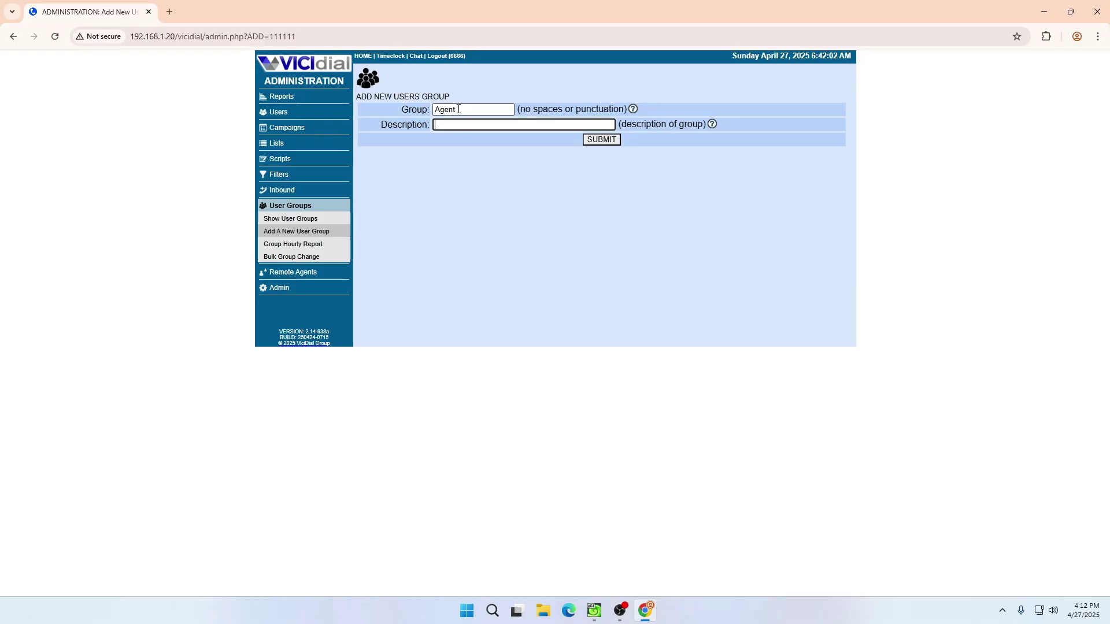
text(For Agent)
- Save the Agent user group and open its settings page
click(609, 140)
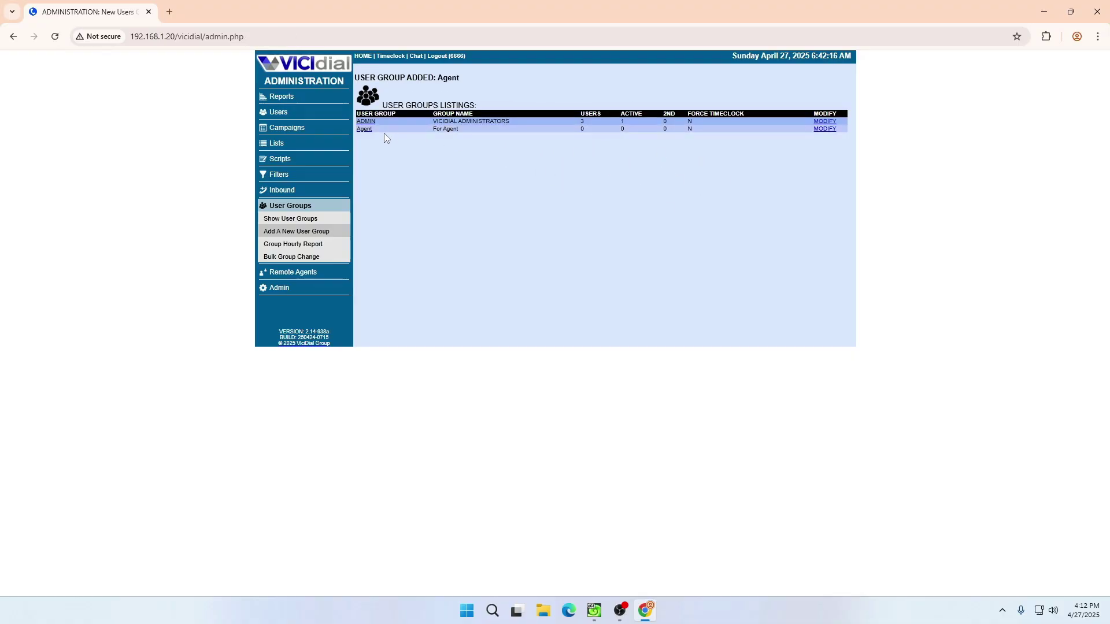
click(363, 130)
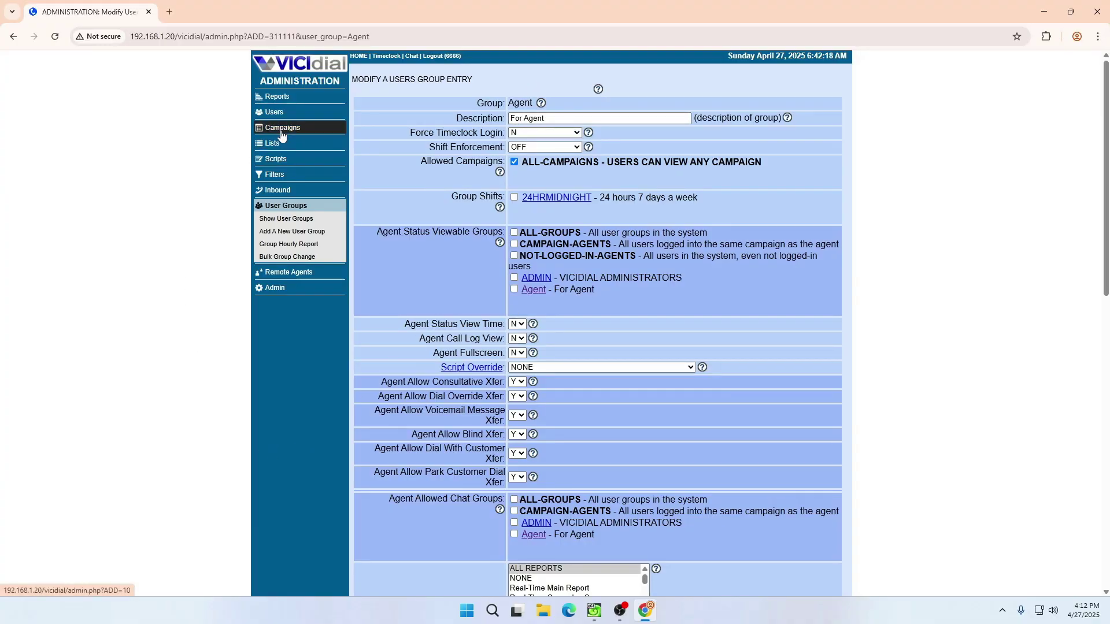
scroll(626, 214, down, 1)
scroll(626, 214, up, 1)
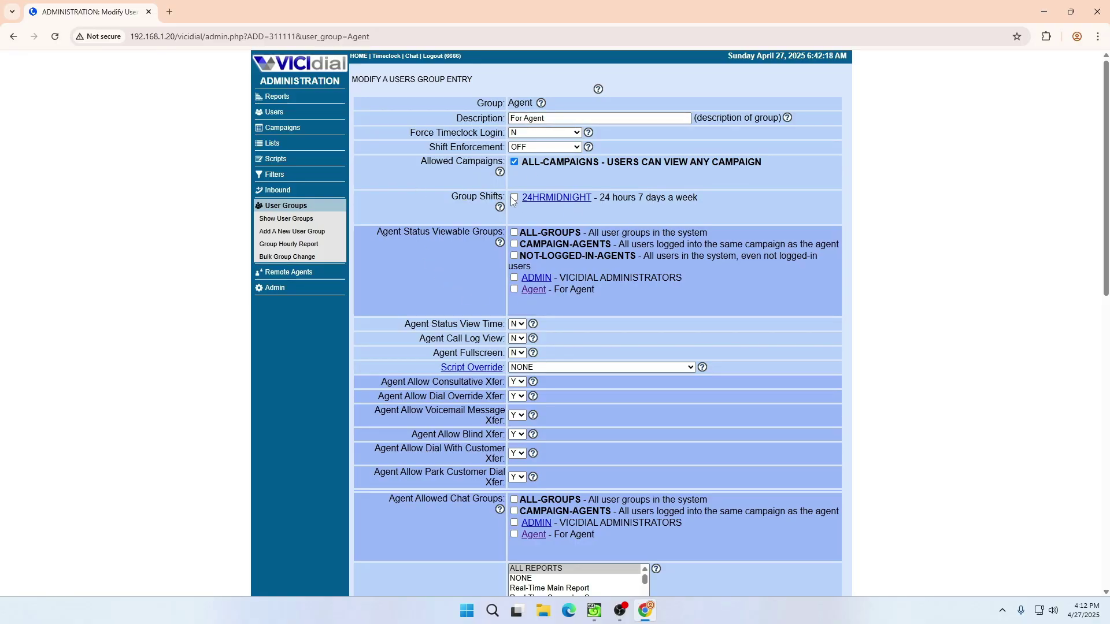
scroll(506, 207, down, 2)
scroll(505, 207, up, 2)
scroll(470, 272, down, 5)
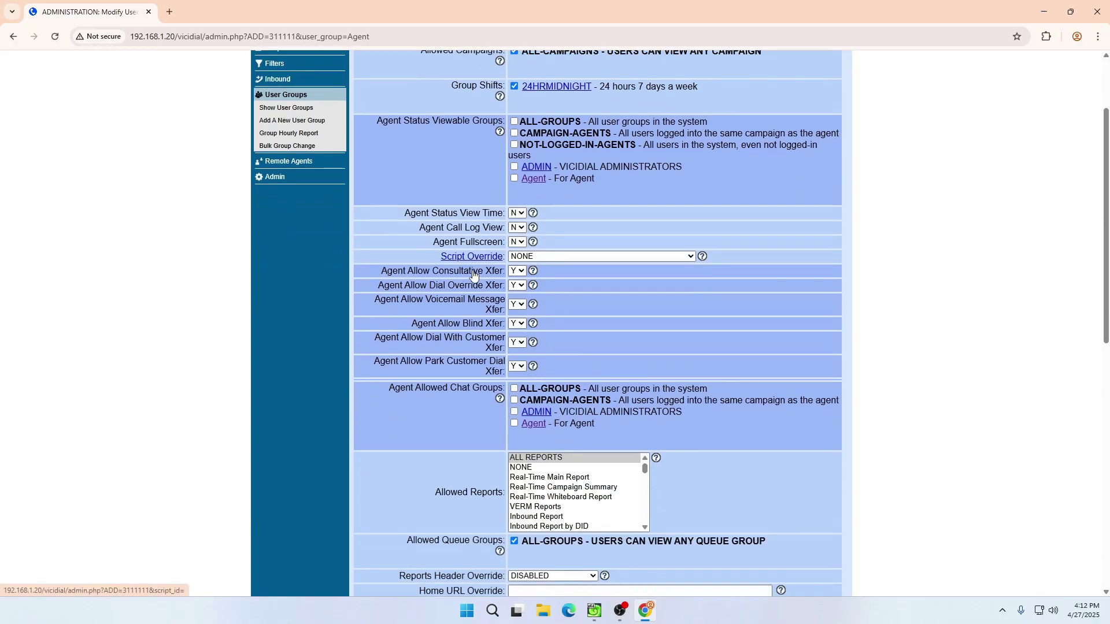
scroll(612, 236, down, 2)
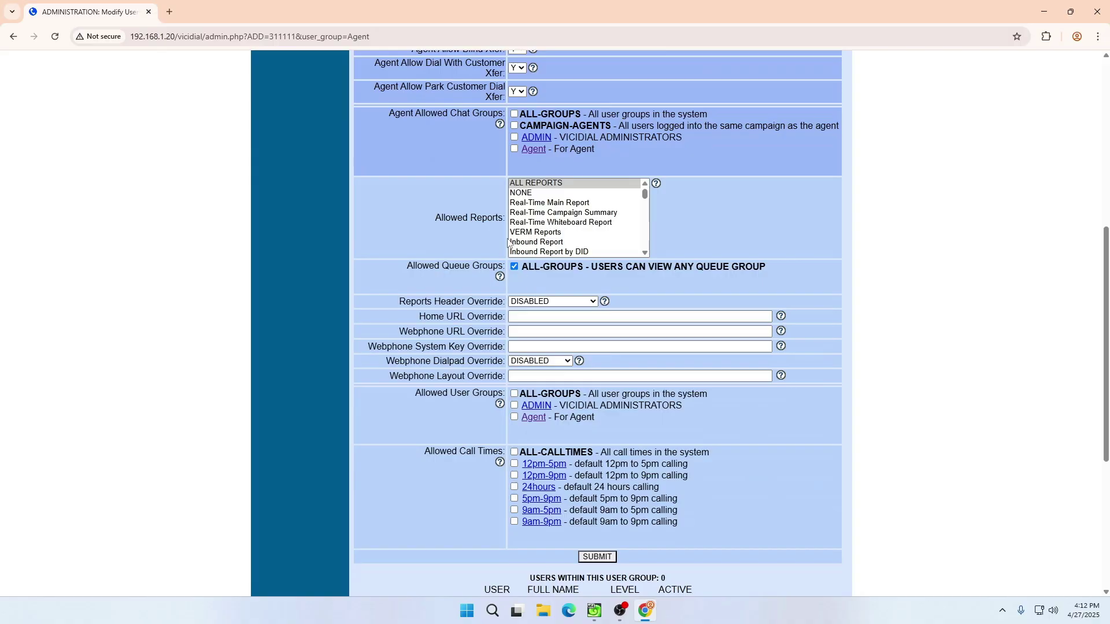
scroll(509, 243, down, 2)
- Allow the Agent user group and ALL-CALLTIMES, save, then open the Campaign listing
click(514, 323)
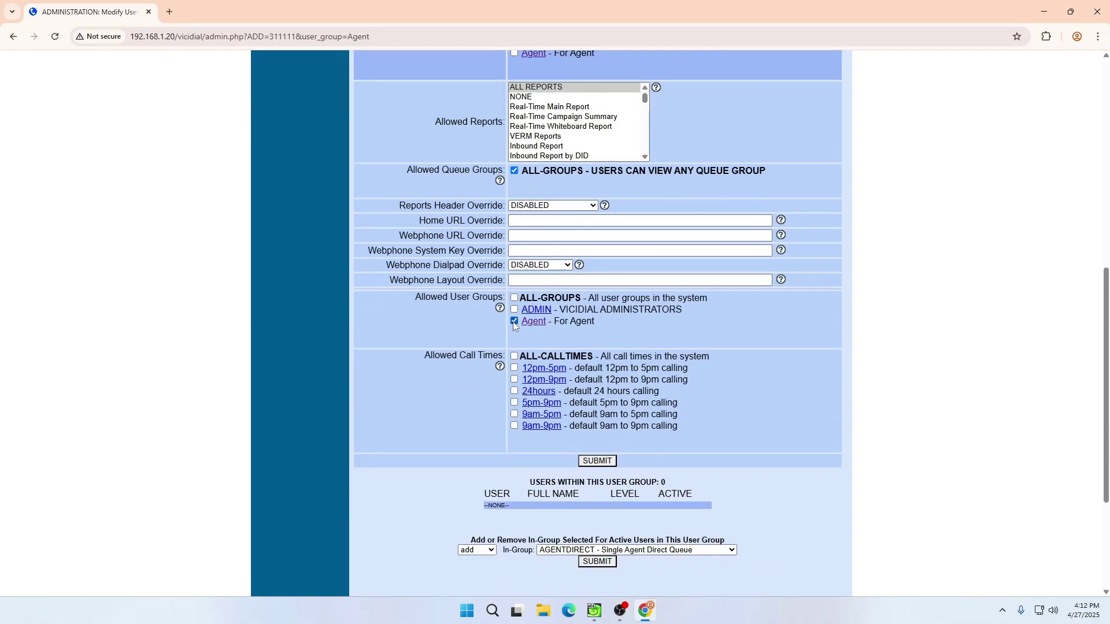
click(514, 357)
scroll(516, 437, up, 8)
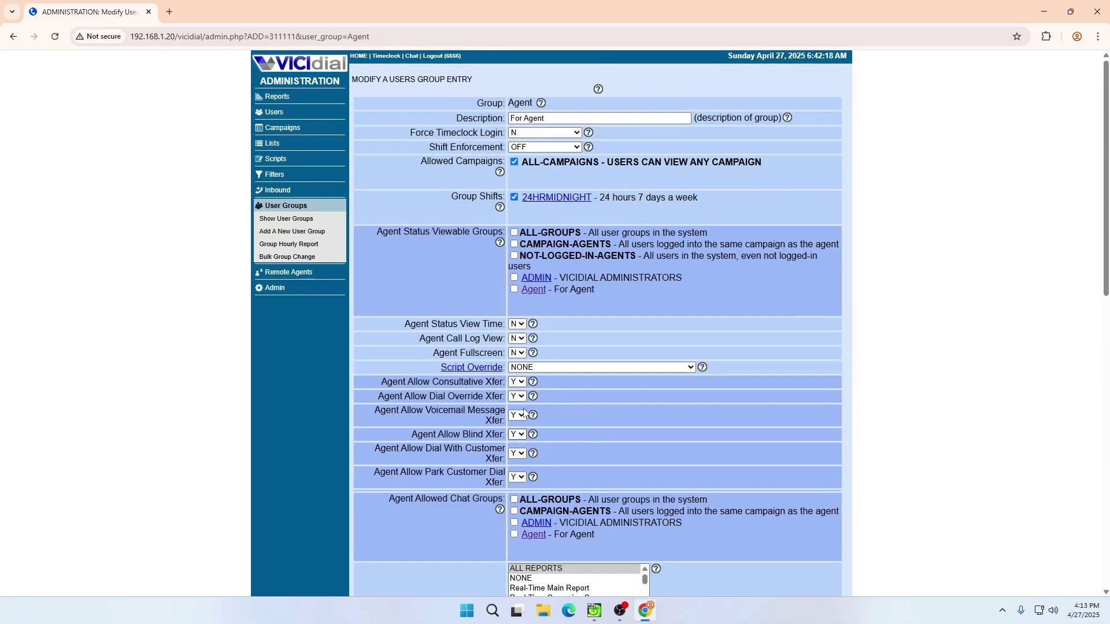
scroll(531, 244, down, 10)
click(601, 361)
click(277, 128)
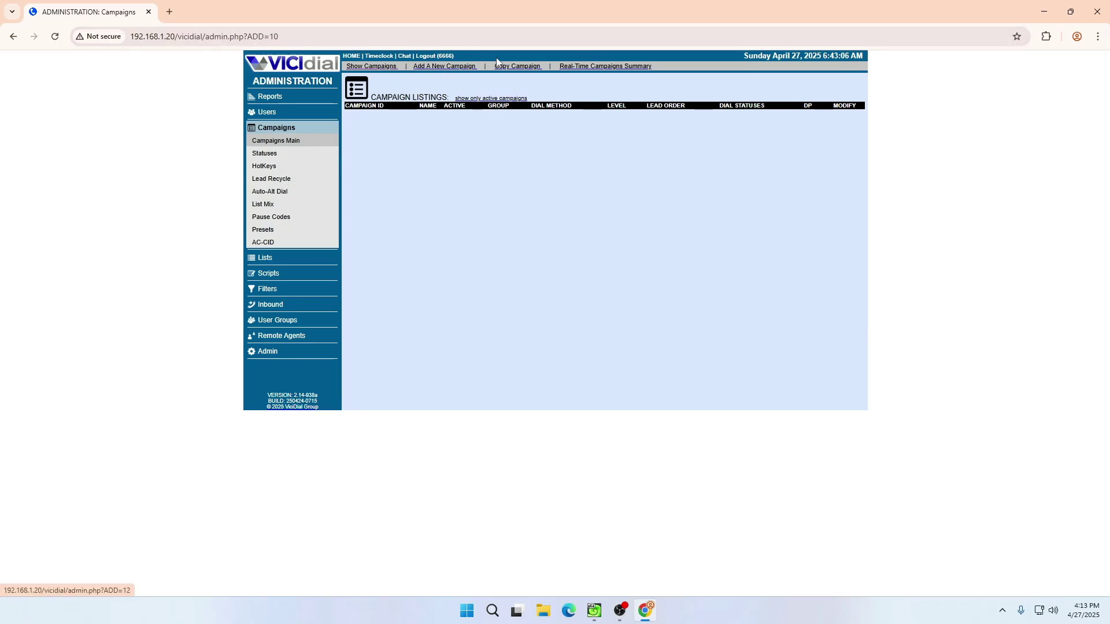
- Start a new campaign with ID TEST and name Test Camp
click(428, 68)
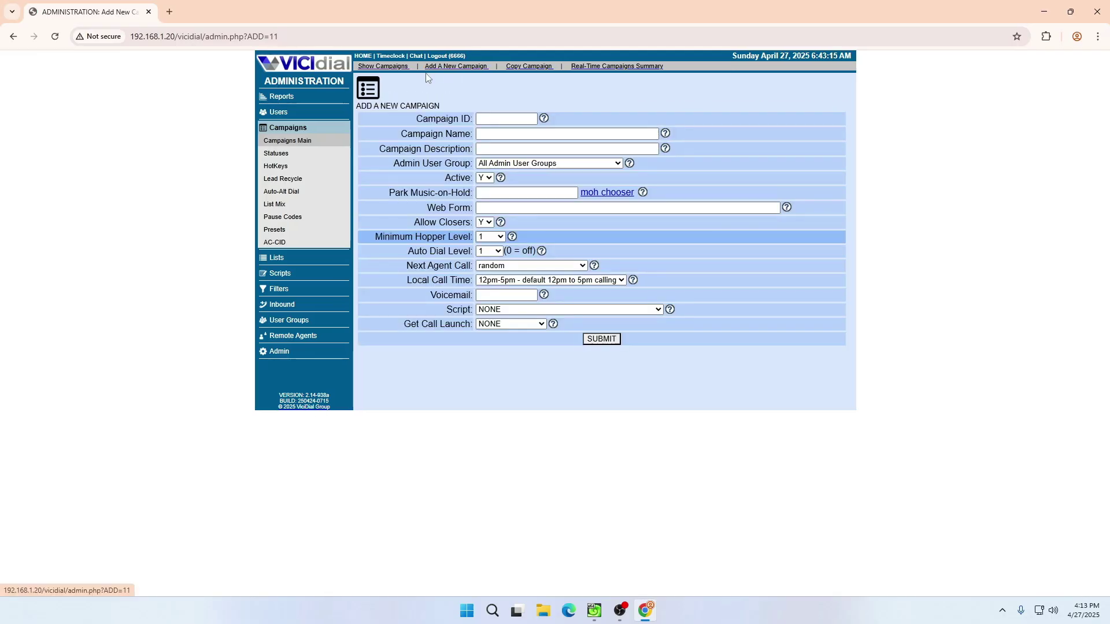
click(494, 119)
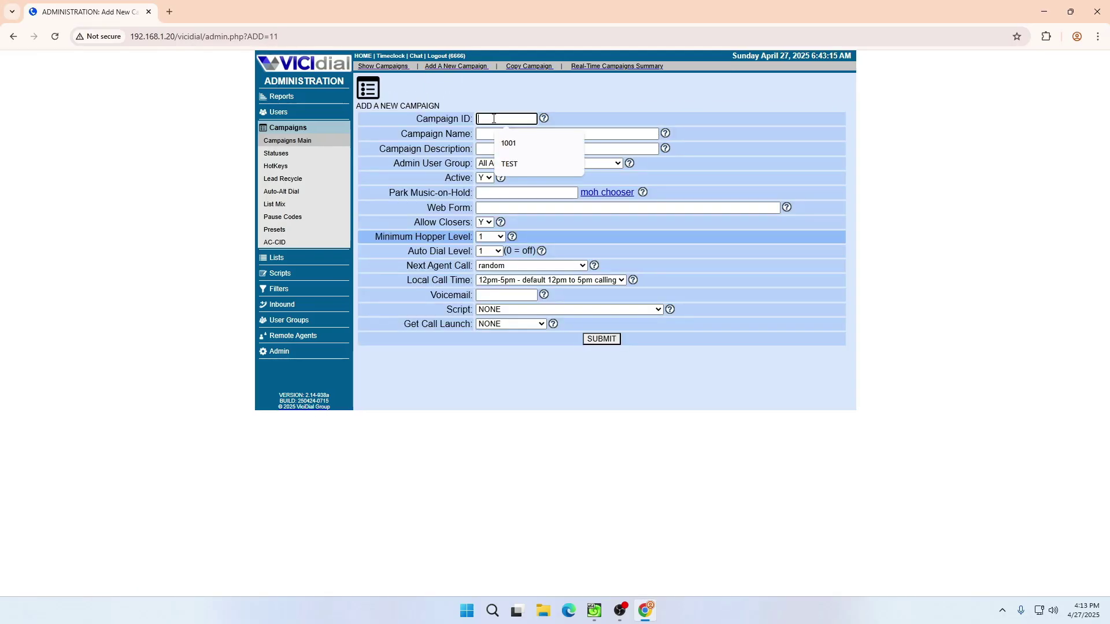
text(TEST)
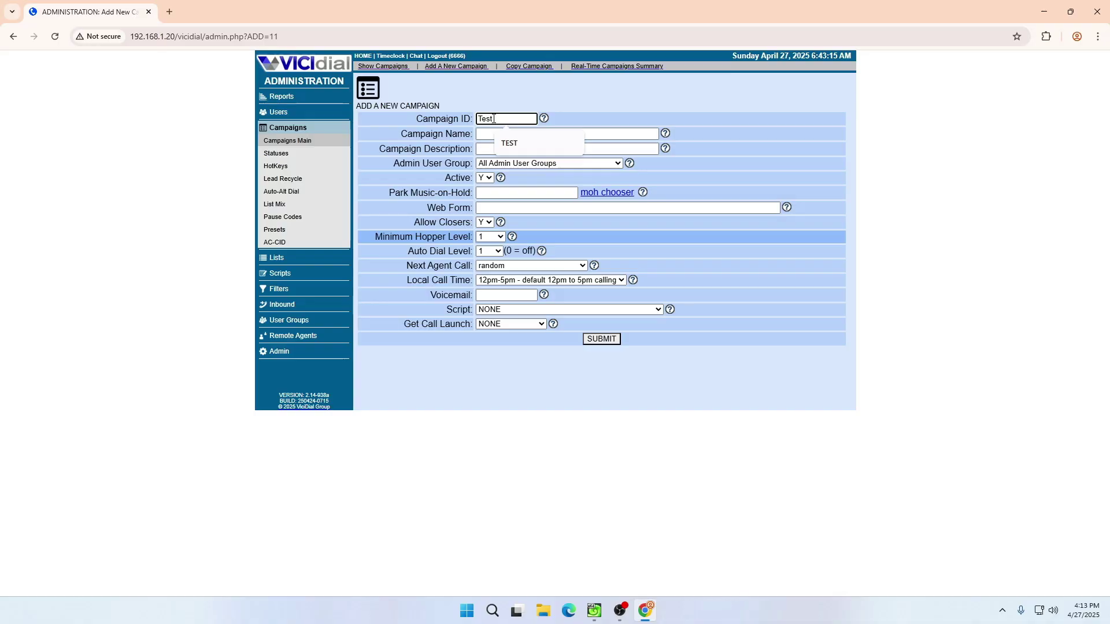
click(499, 139)
click(493, 133)
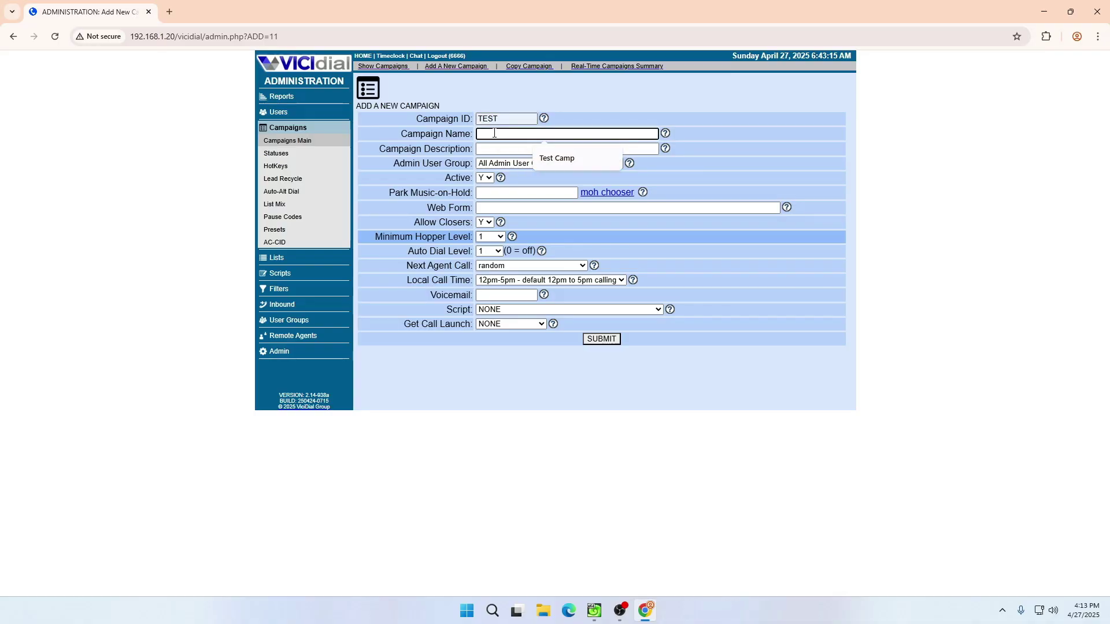
click(555, 168)
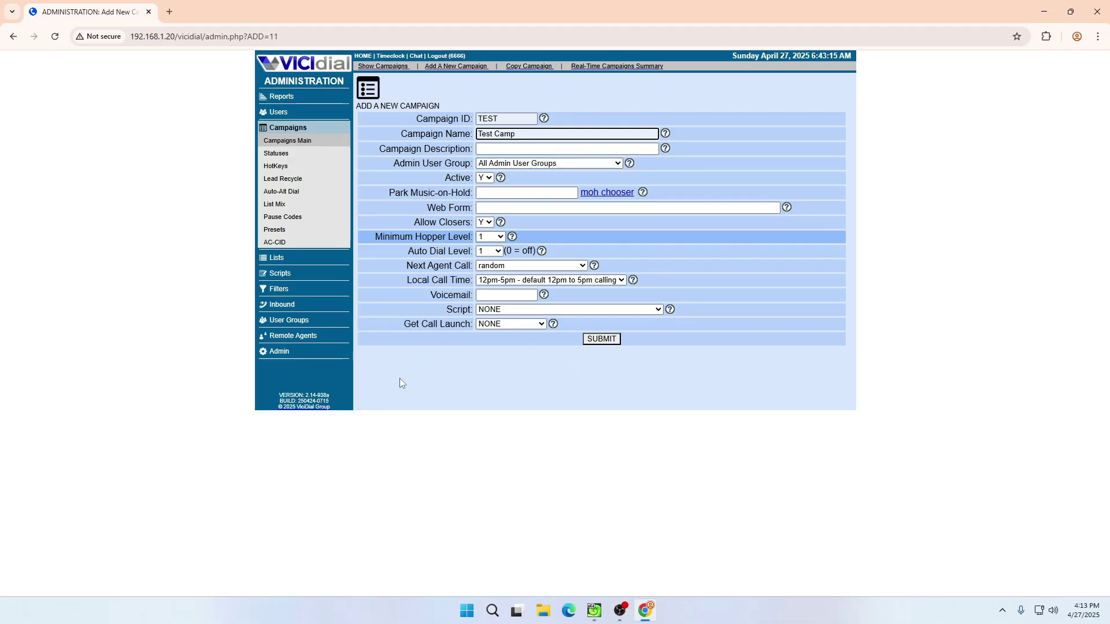
- Set the campaign's admin user group to Agent and minimum hopper level to 200
drag(393, 165, 466, 164)
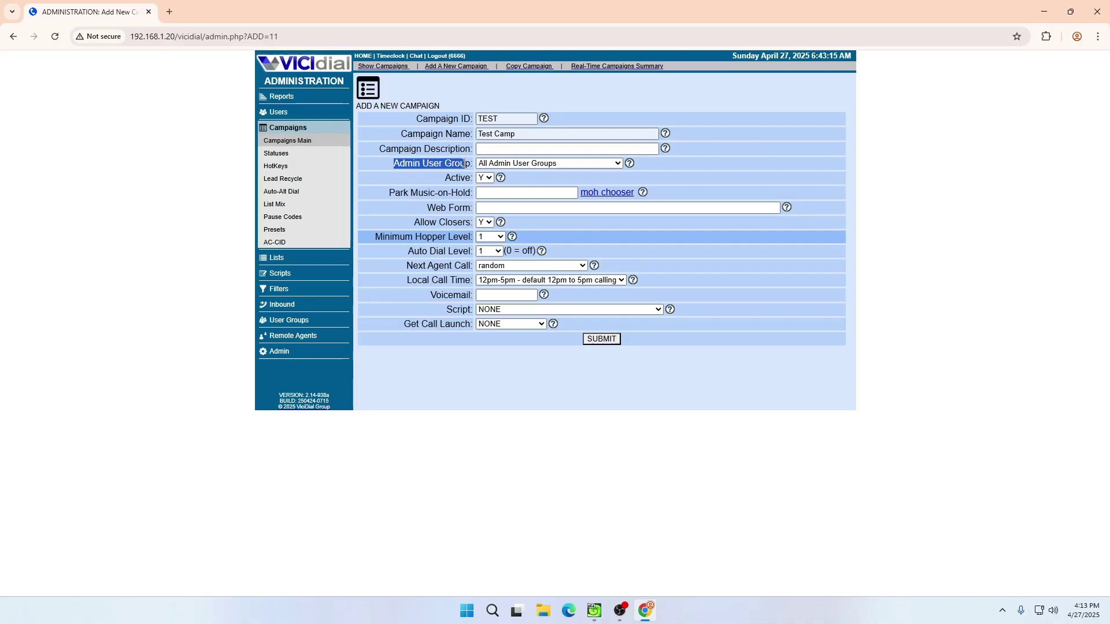
click(501, 163)
click(507, 205)
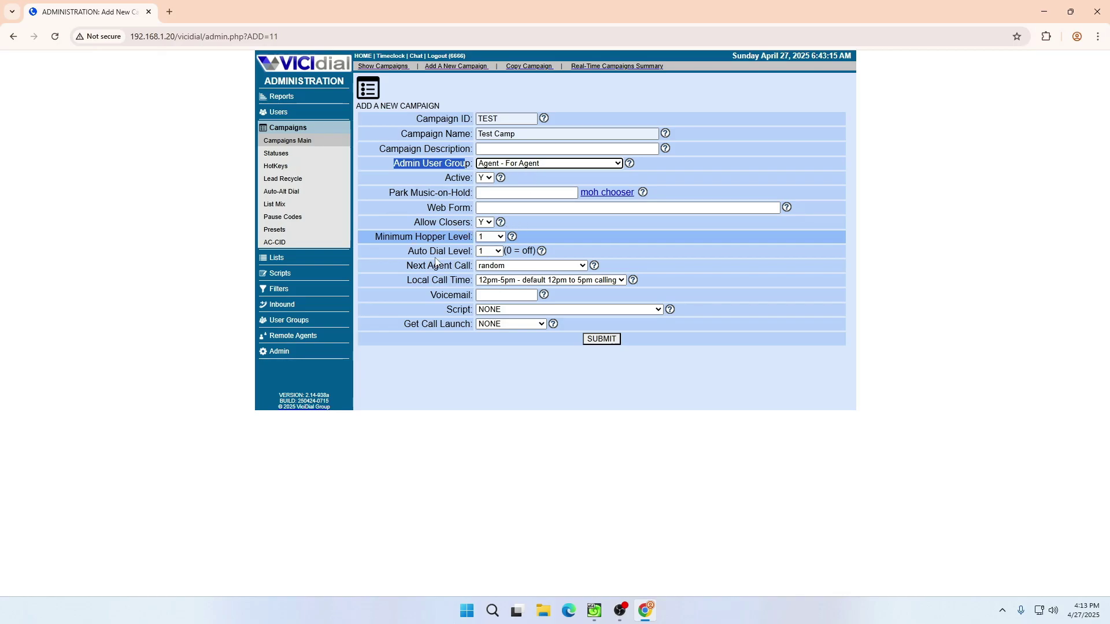
click(376, 237)
drag(376, 237, 451, 237)
click(493, 237)
text(200)
key(Return)
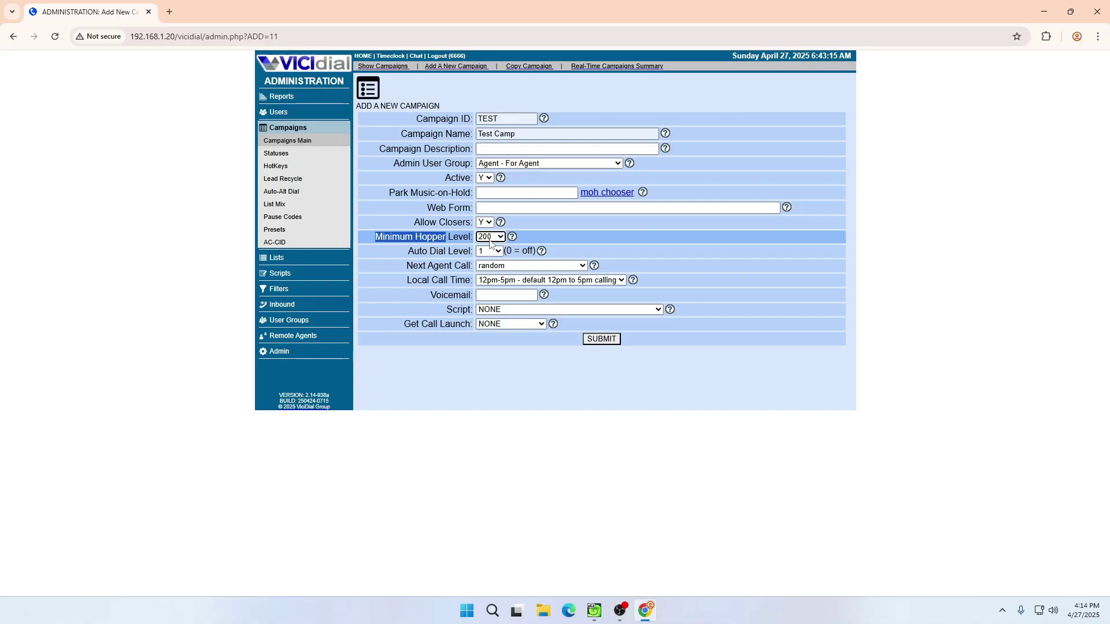
- Keep minimum hopper level 200 and set Next Agent Call to longest_wait_time
click(491, 242)
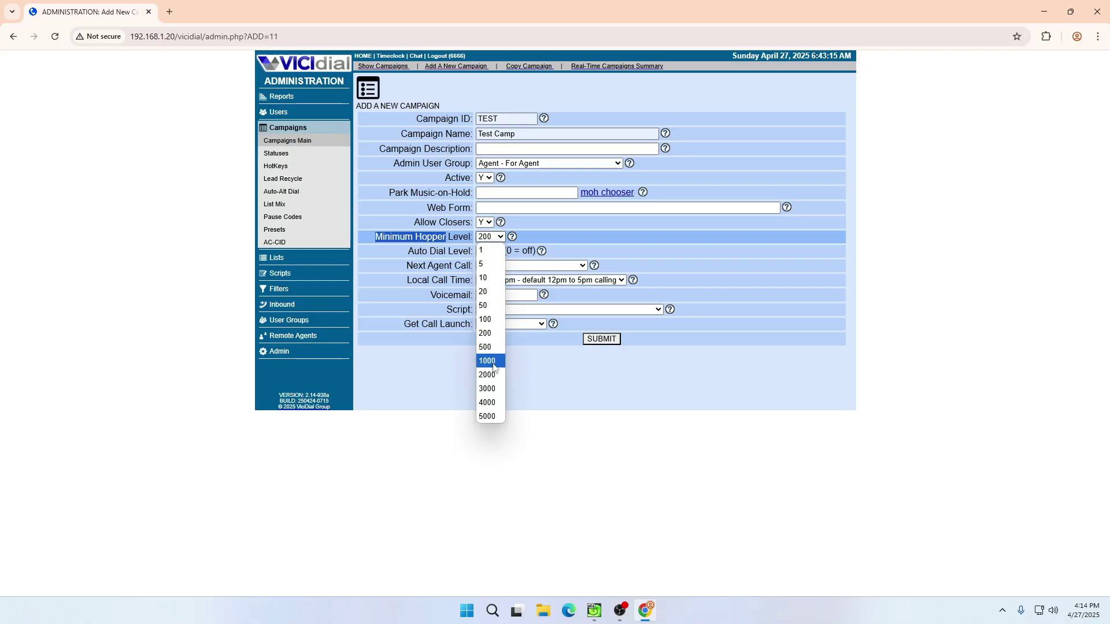
click(488, 333)
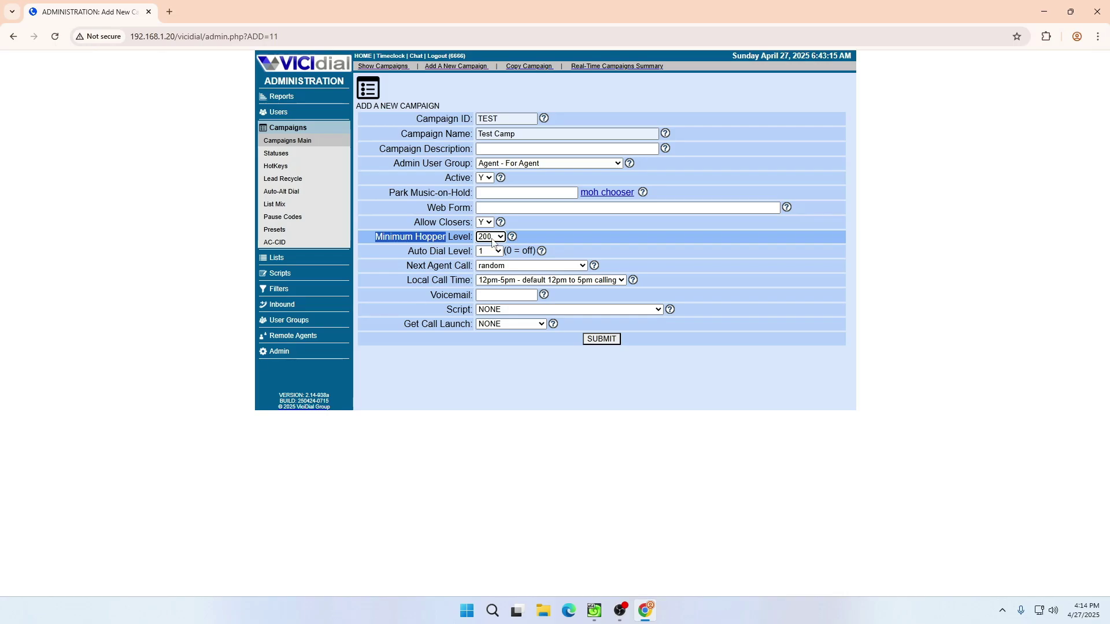
click(493, 242)
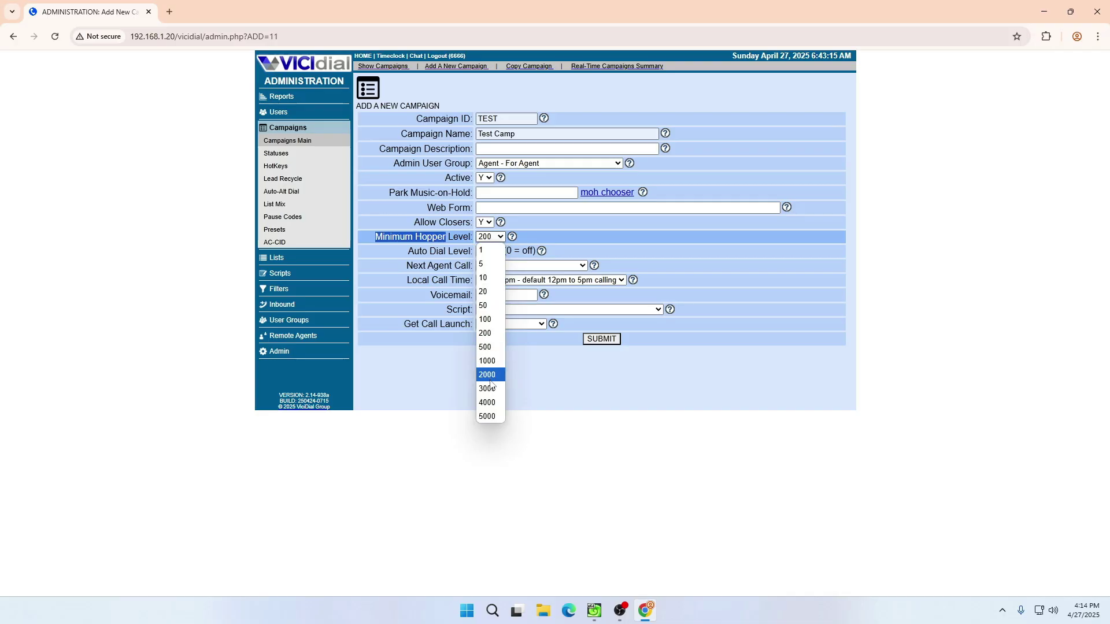
click(491, 333)
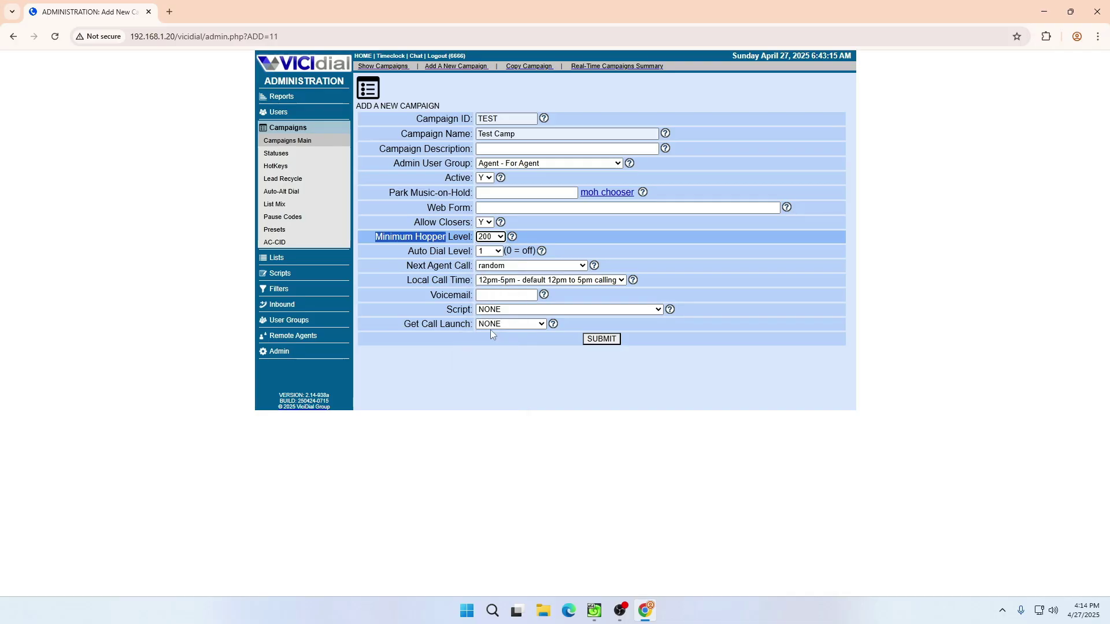
drag(412, 266, 463, 264)
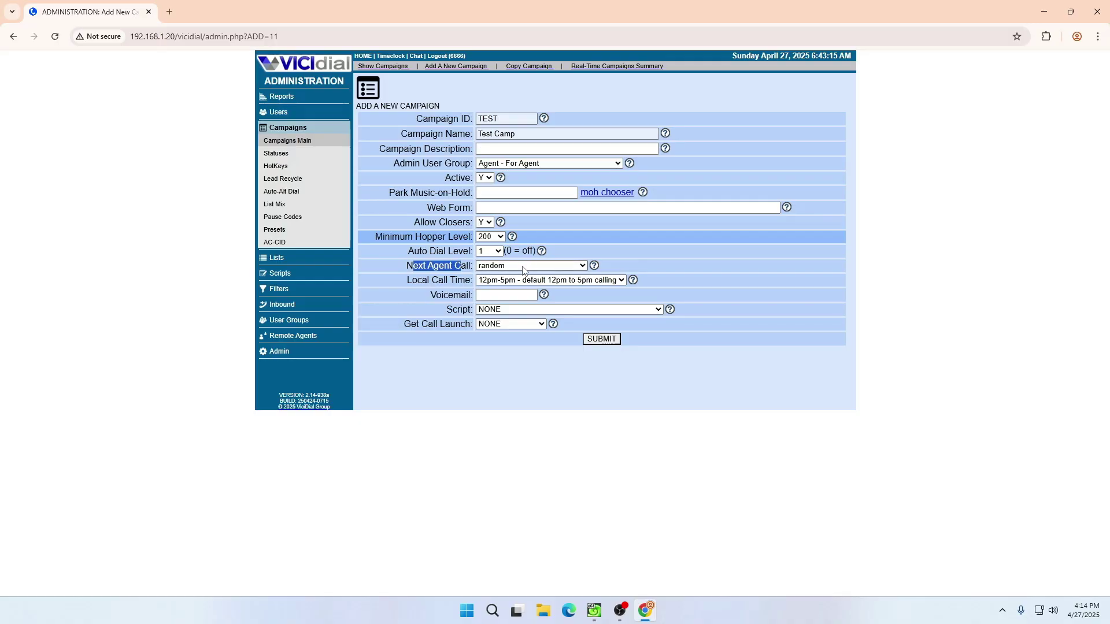
click(523, 269)
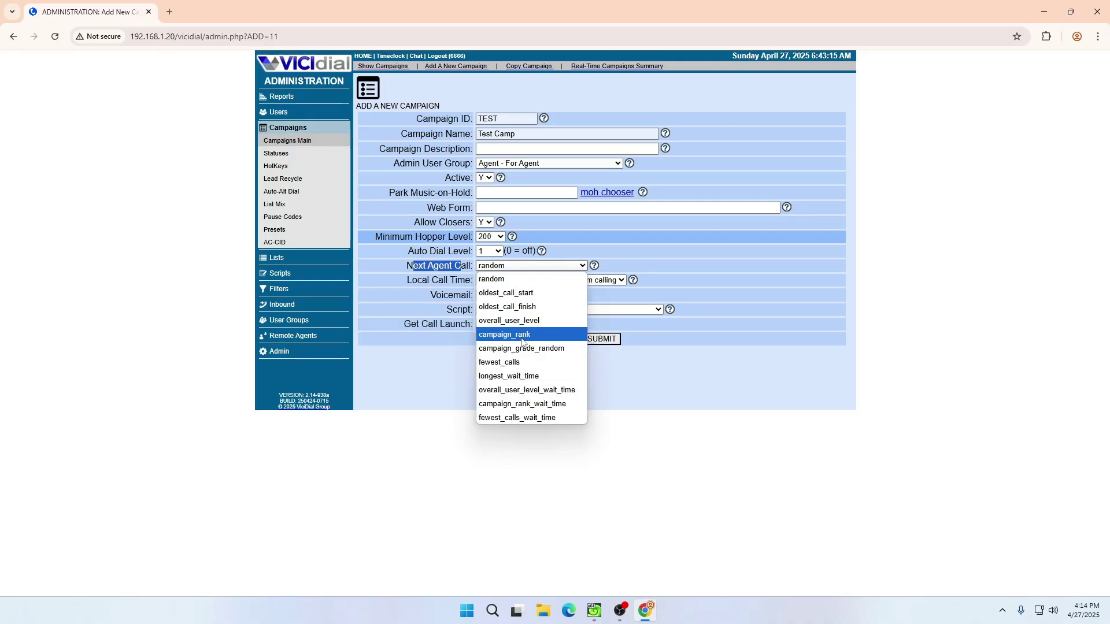
click(532, 377)
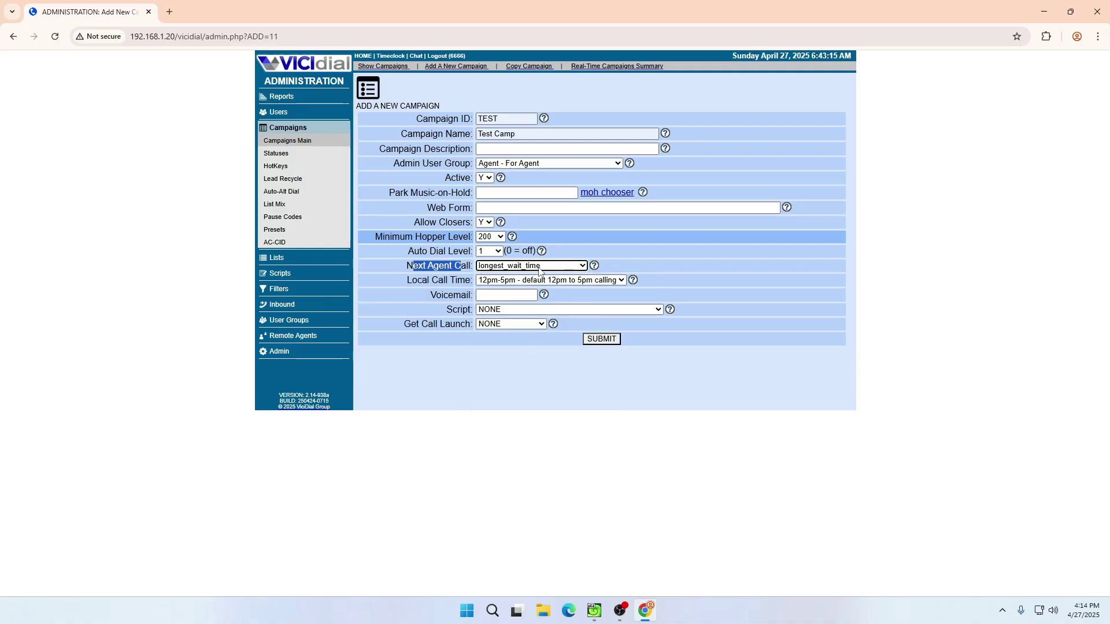
- Leave auto dial level at 1, set Local Call Time to 24hours, and submit campaign TEST
click(497, 253)
scroll(485, 399, down, 2)
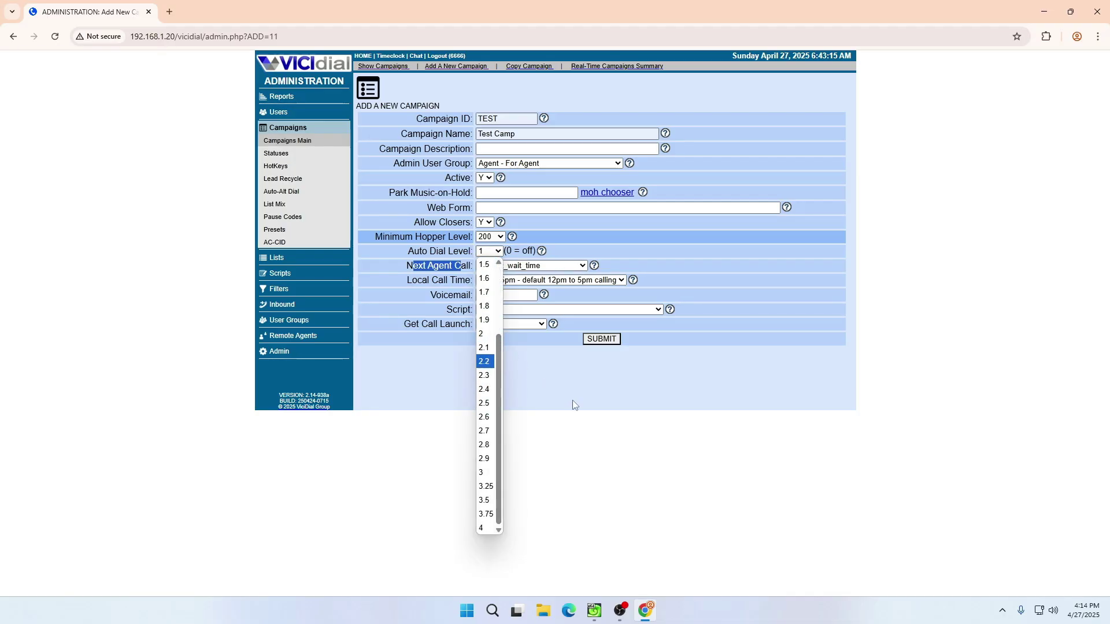
click(455, 307)
drag(407, 280, 467, 280)
click(484, 280)
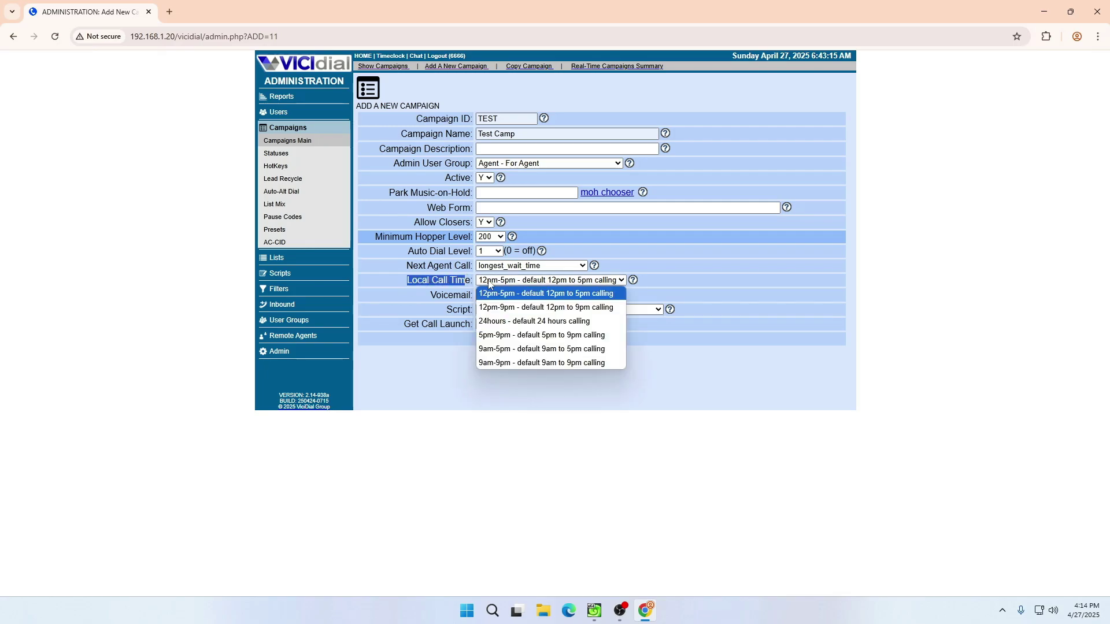
click(493, 320)
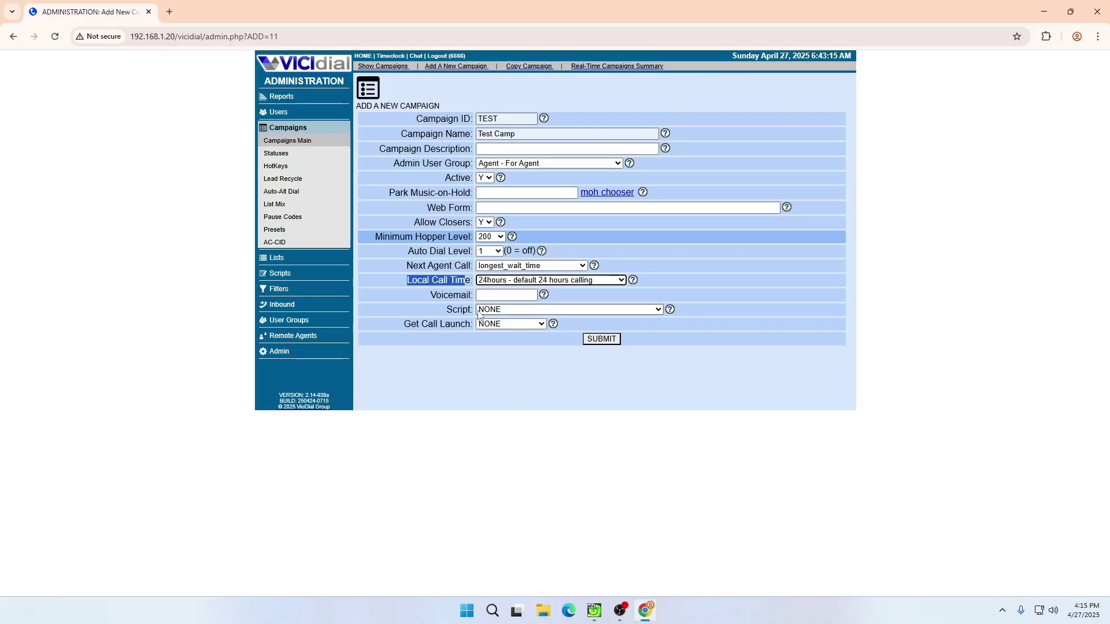
click(601, 340)
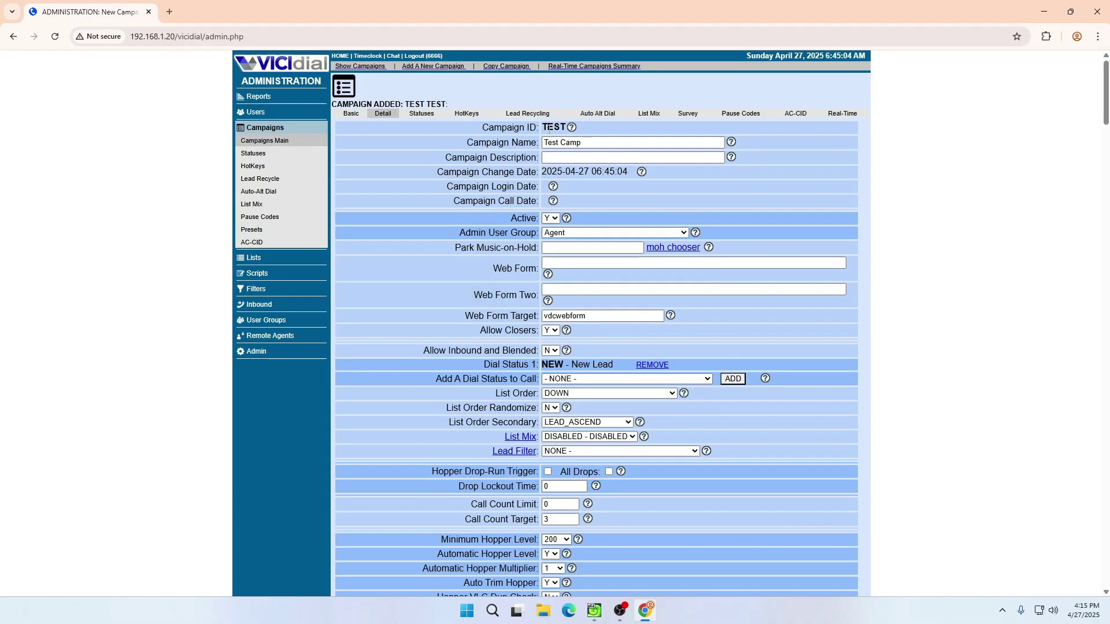
scroll(585, 137, down, 3)
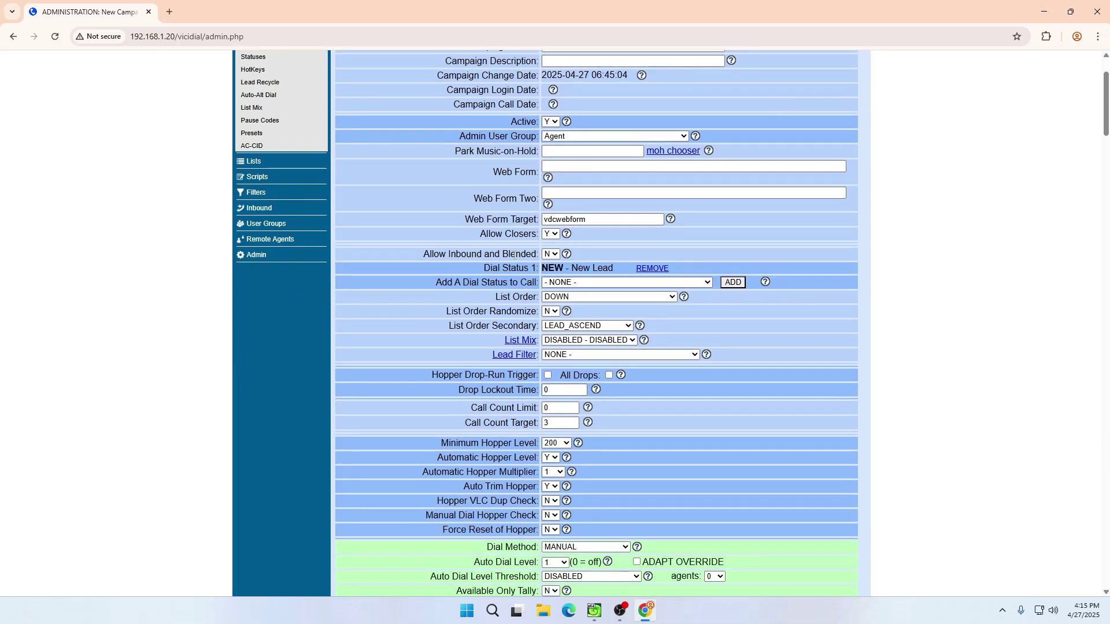
drag(485, 172, 538, 169)
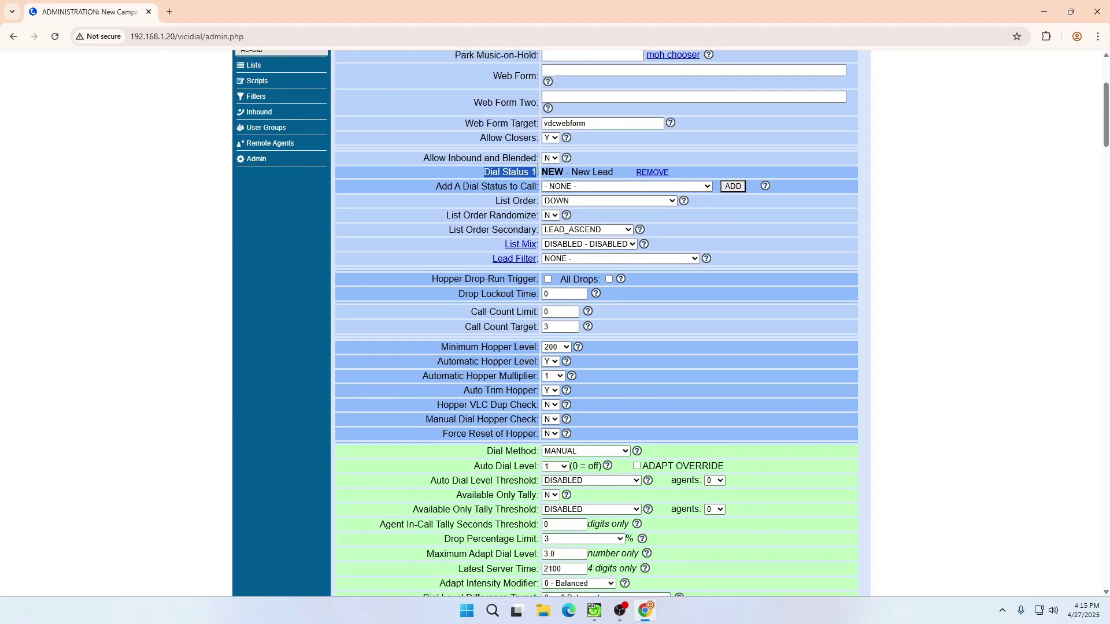
scroll(501, 380, down, 8)
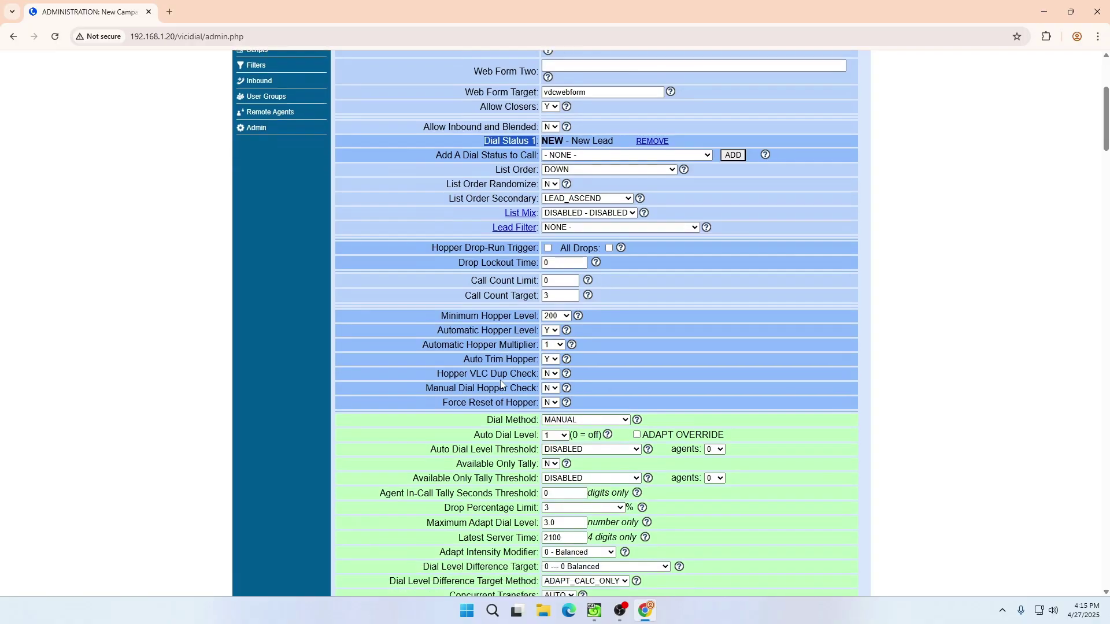
scroll(523, 399, down, 12)
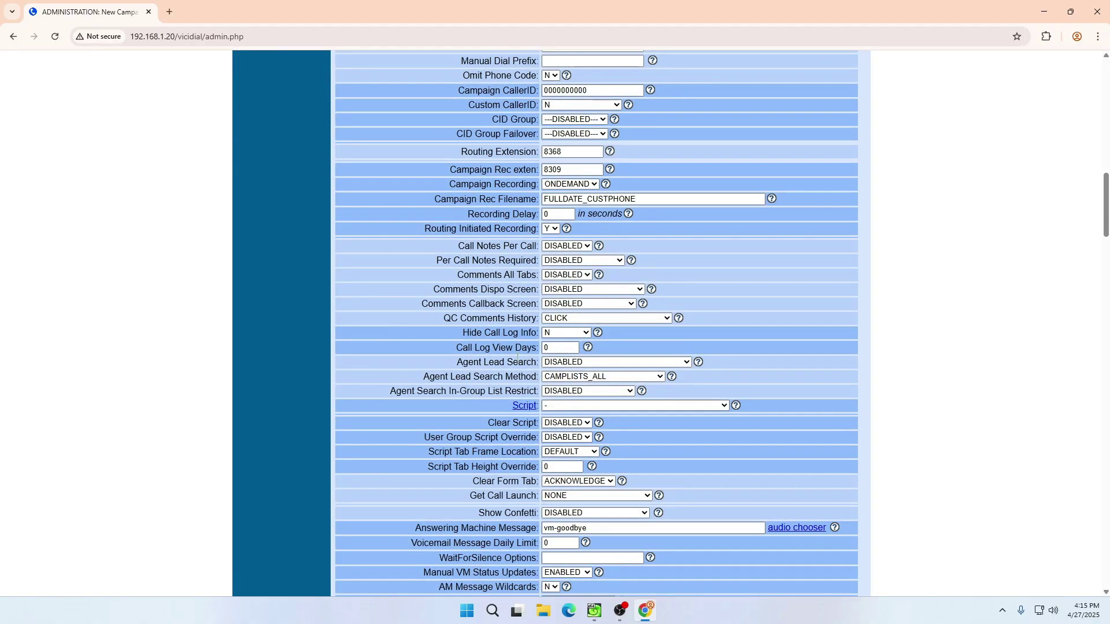
scroll(518, 358, up, 20)
scroll(517, 361, down, 9)
scroll(517, 362, up, 3)
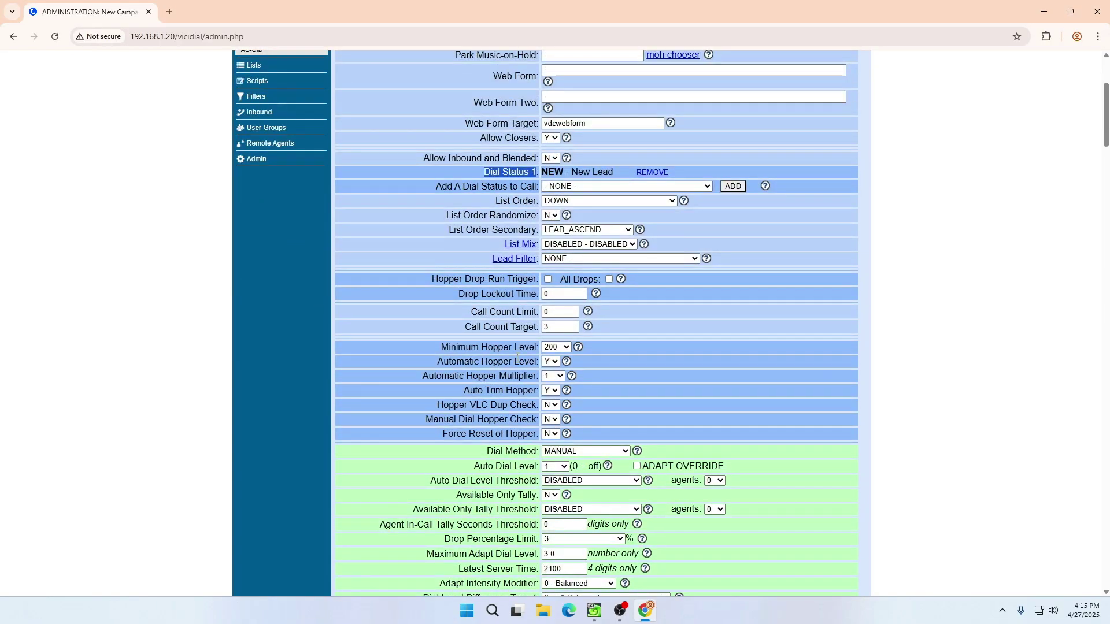
scroll(518, 356, up, 2)
scroll(520, 312, down, 3)
scroll(524, 266, up, 3)
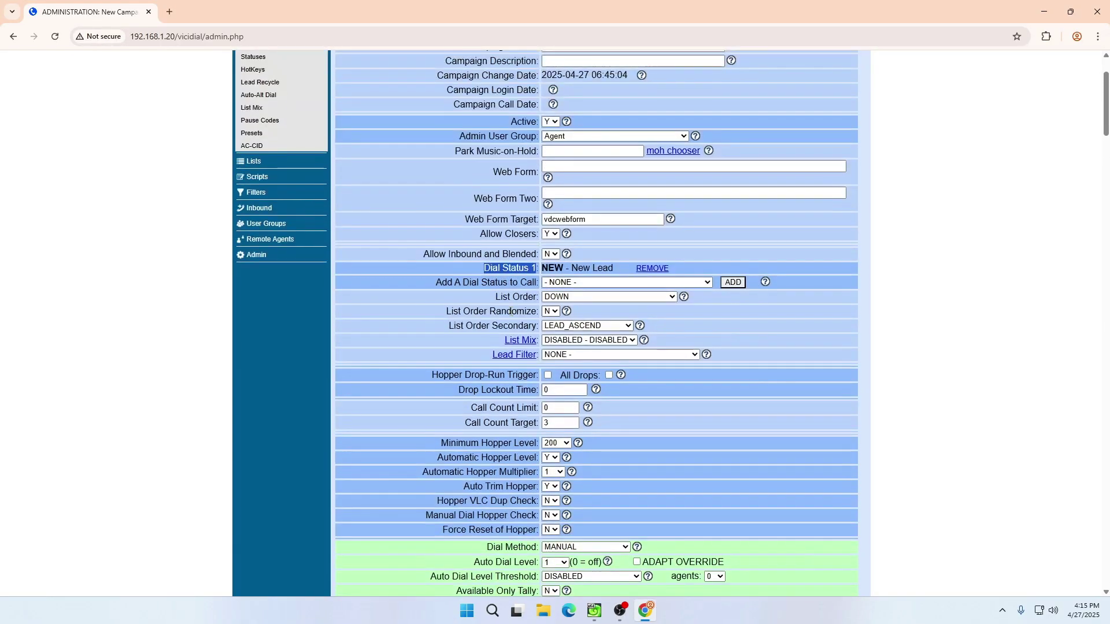
- Add B - Busy to the TEST campaign's dial statuses
click(581, 282)
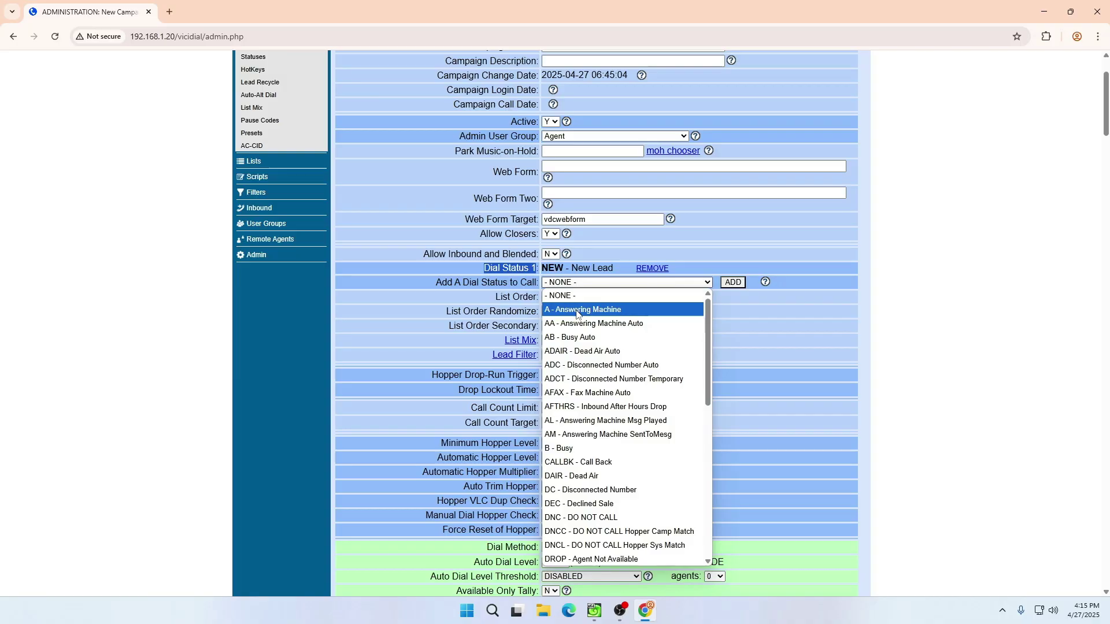
click(578, 310)
click(604, 284)
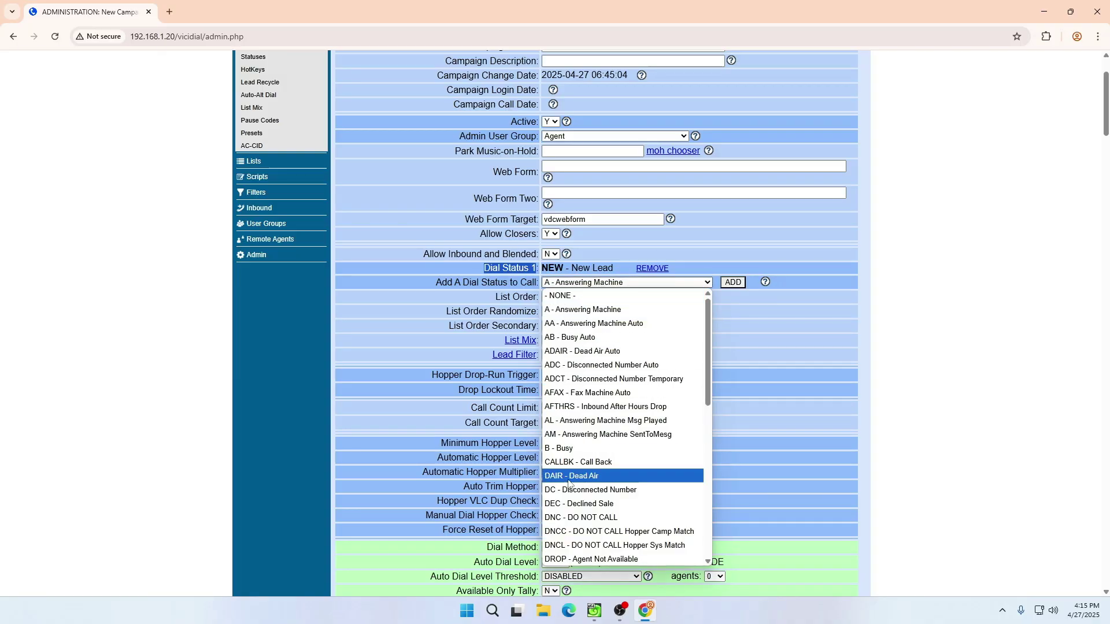
click(636, 448)
click(733, 282)
- Add NI - Not Interested to the dial statuses as well
scroll(740, 284, down, 2)
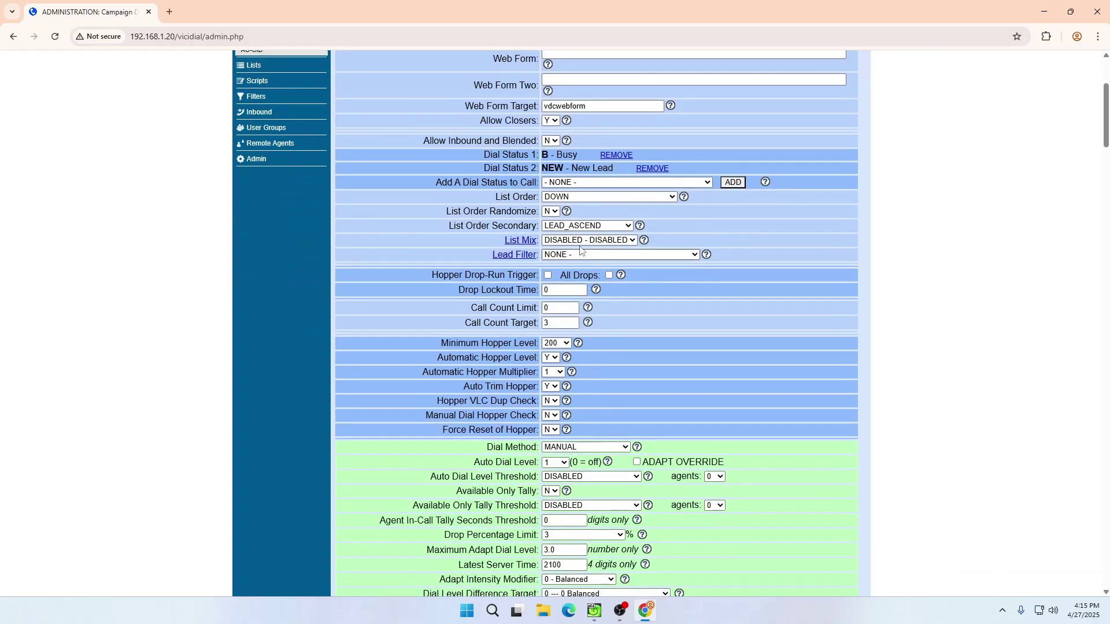
click(565, 182)
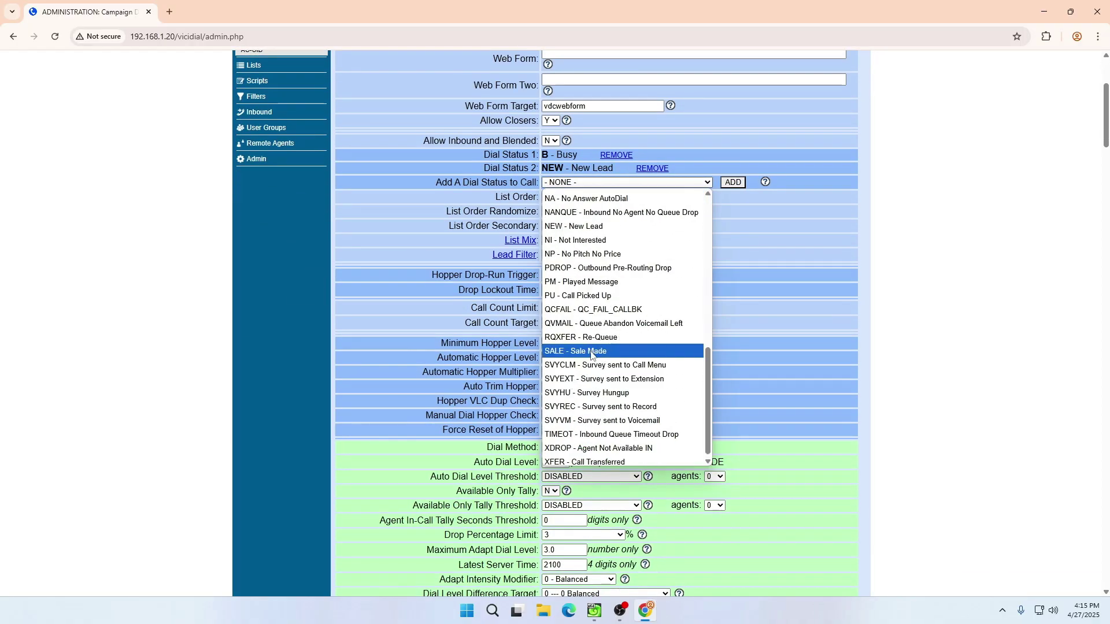
click(596, 240)
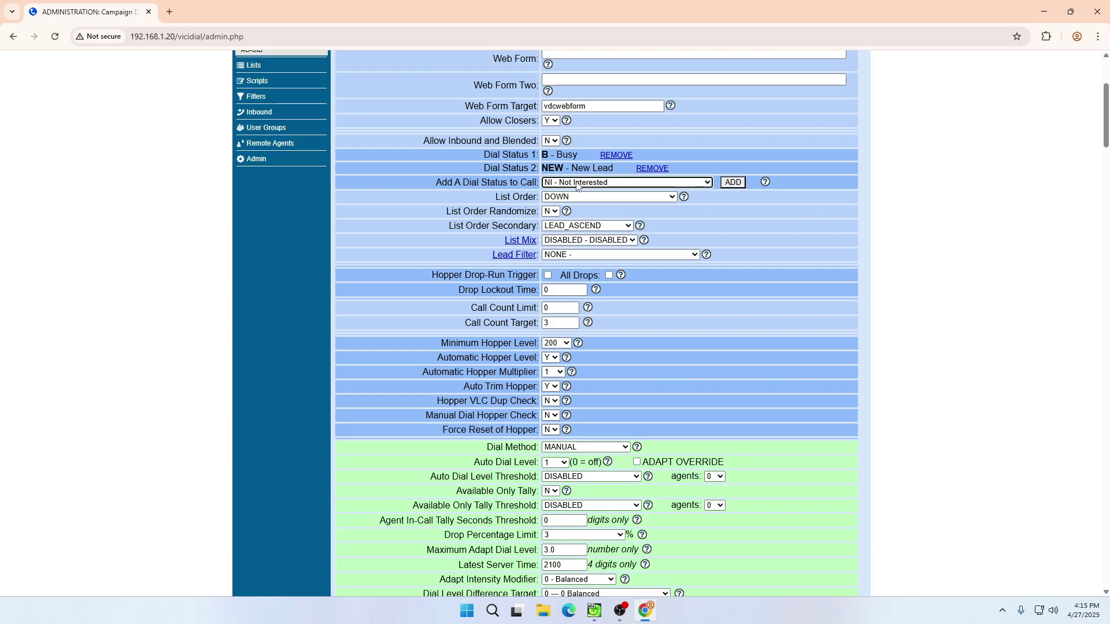
click(733, 183)
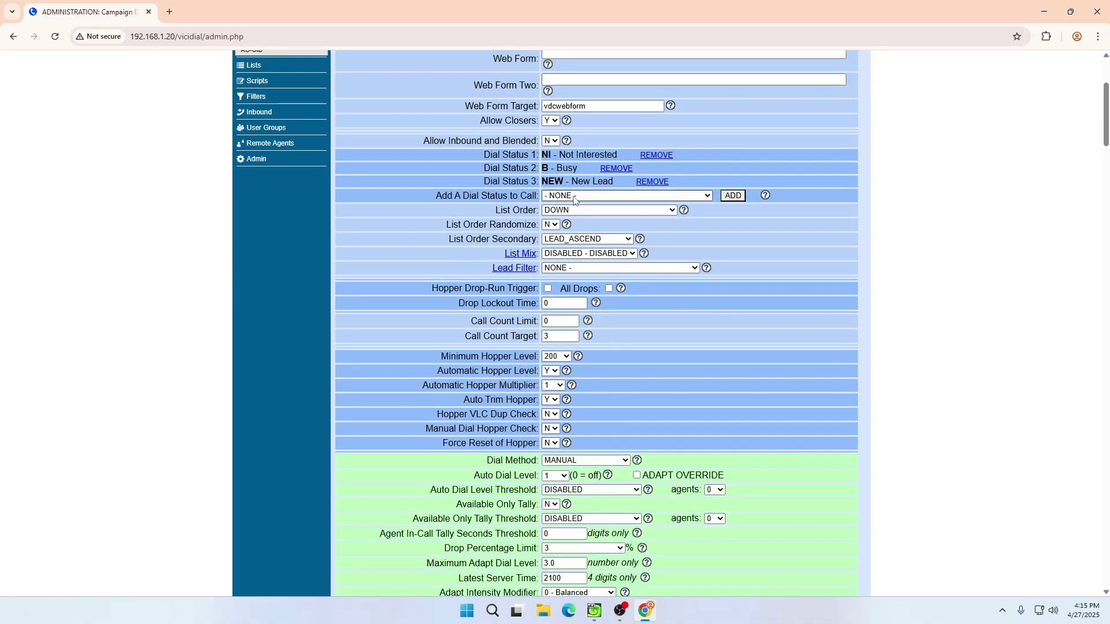
- Locate the List Order setting on the campaign form and open its choices
drag(495, 211, 528, 211)
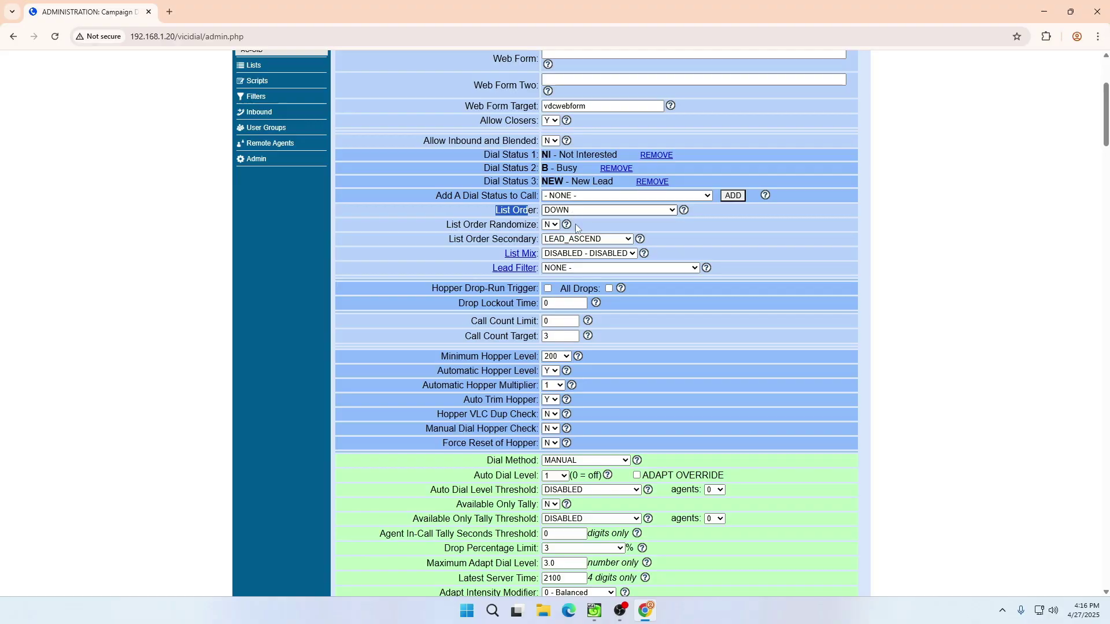
scroll(751, 386, down, 20)
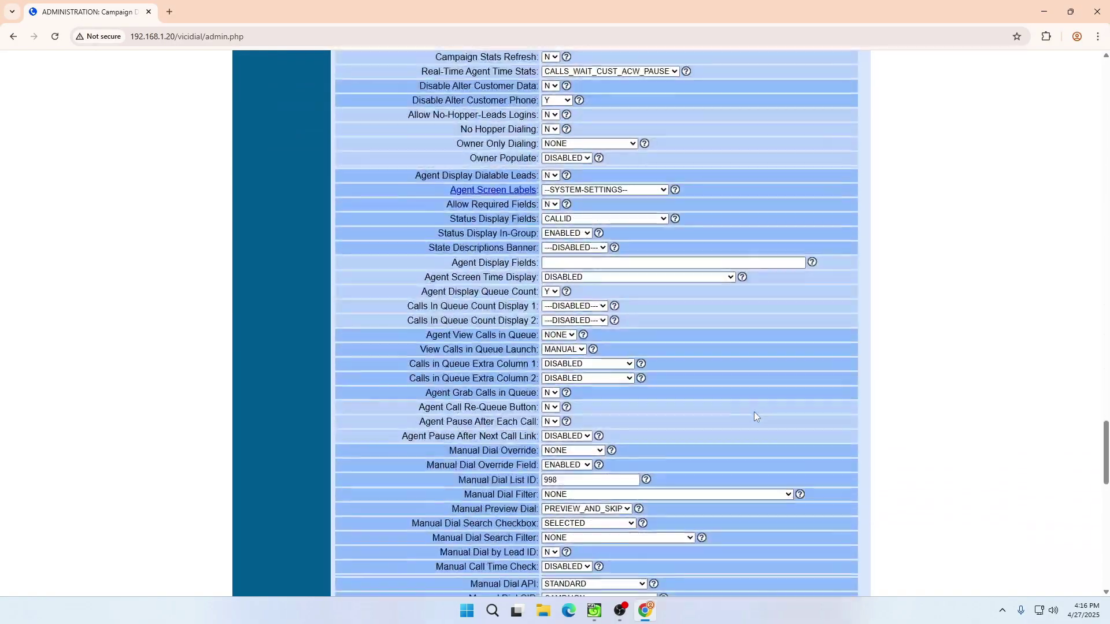
scroll(754, 412, down, 15)
scroll(772, 398, up, 20)
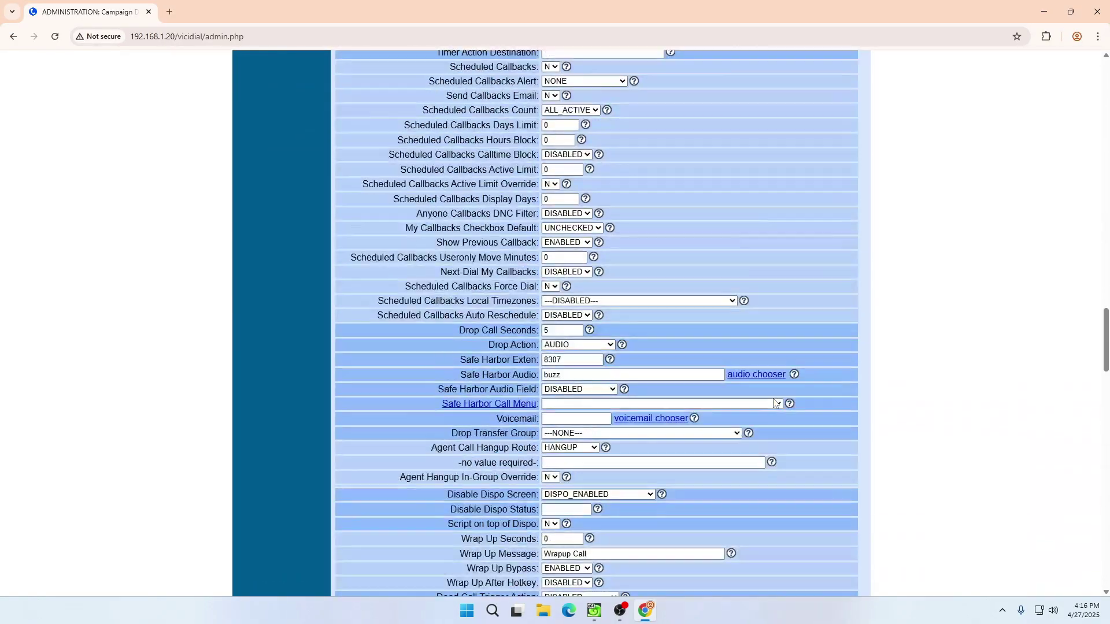
scroll(775, 403, up, 20)
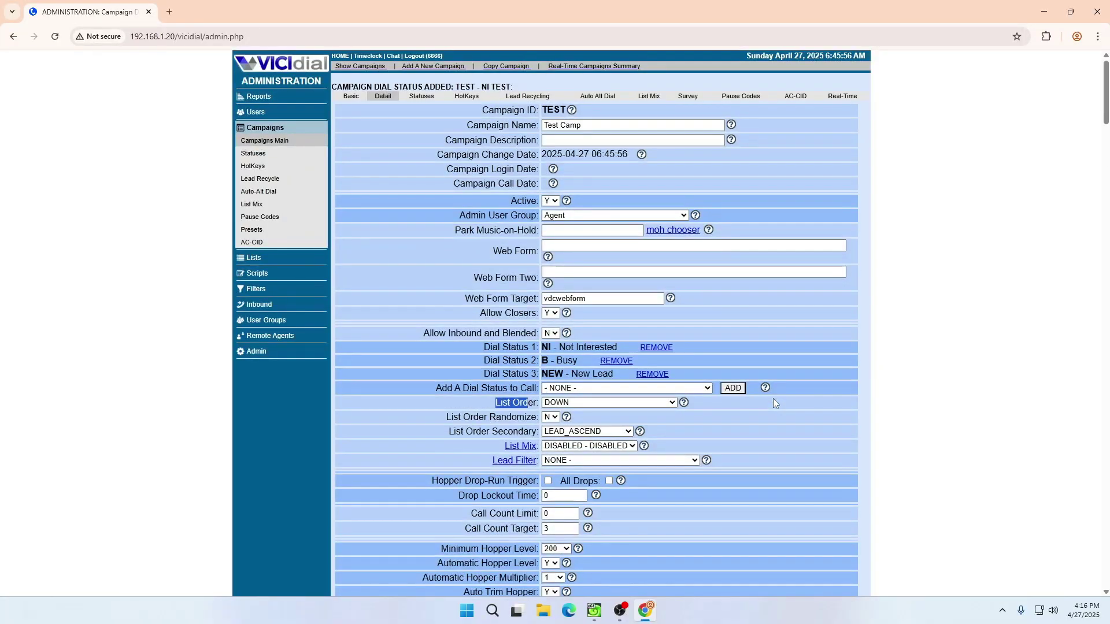
scroll(772, 398, down, 2)
click(564, 307)
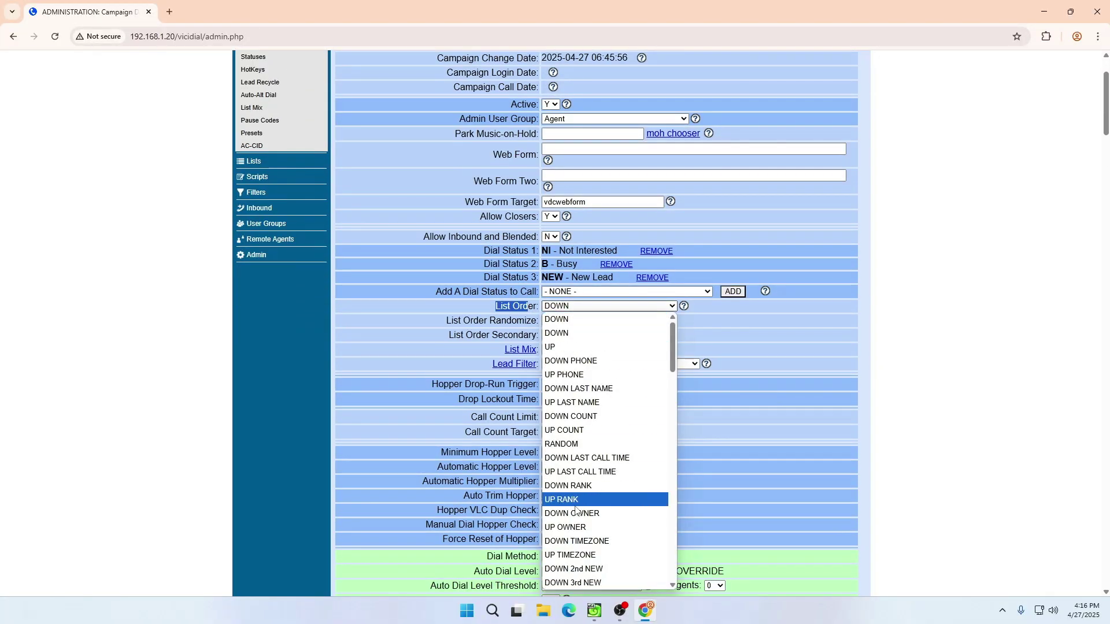
- Set the campaign's List Order to RANDOM
scroll(603, 529, down, 3)
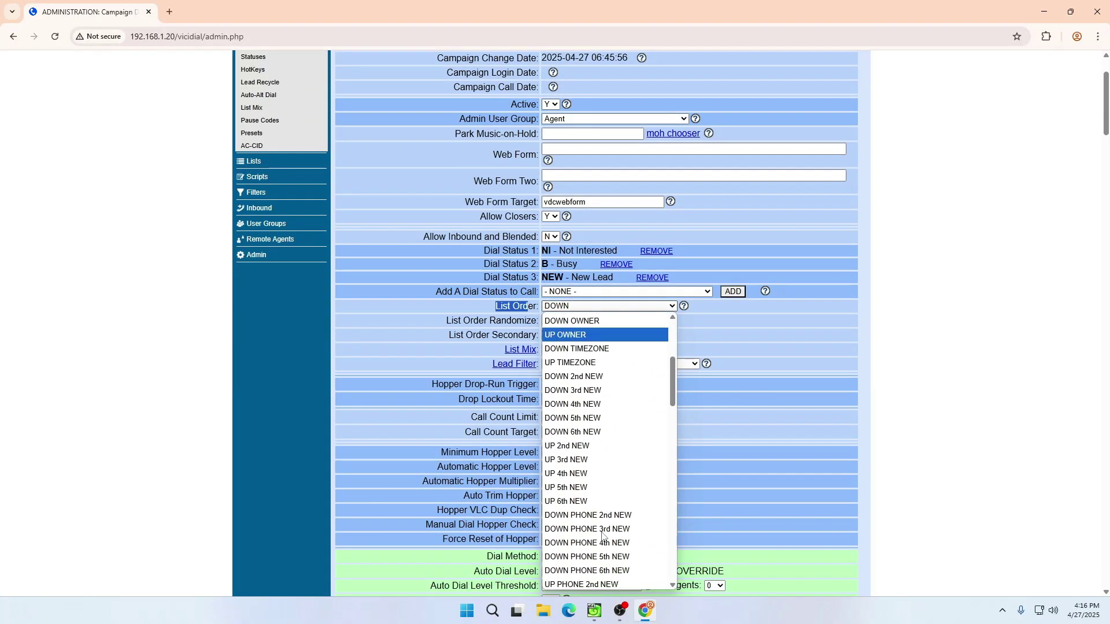
scroll(604, 462, up, 3)
click(605, 447)
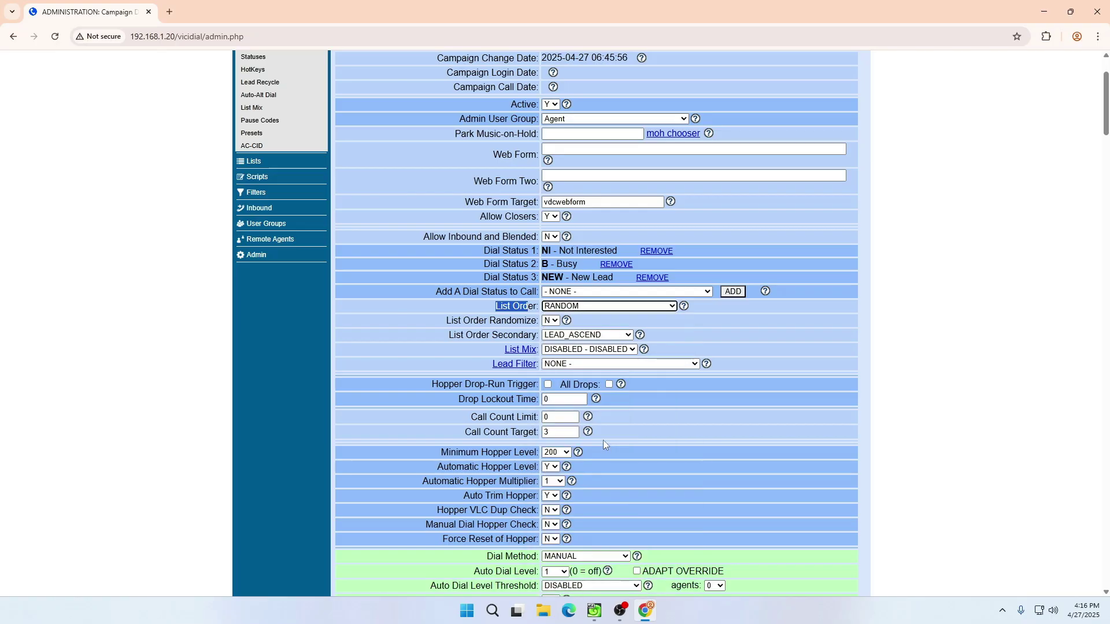
click(672, 420)
- Change the Dial Method from MANUAL to RATIO
scroll(639, 411, down, 3)
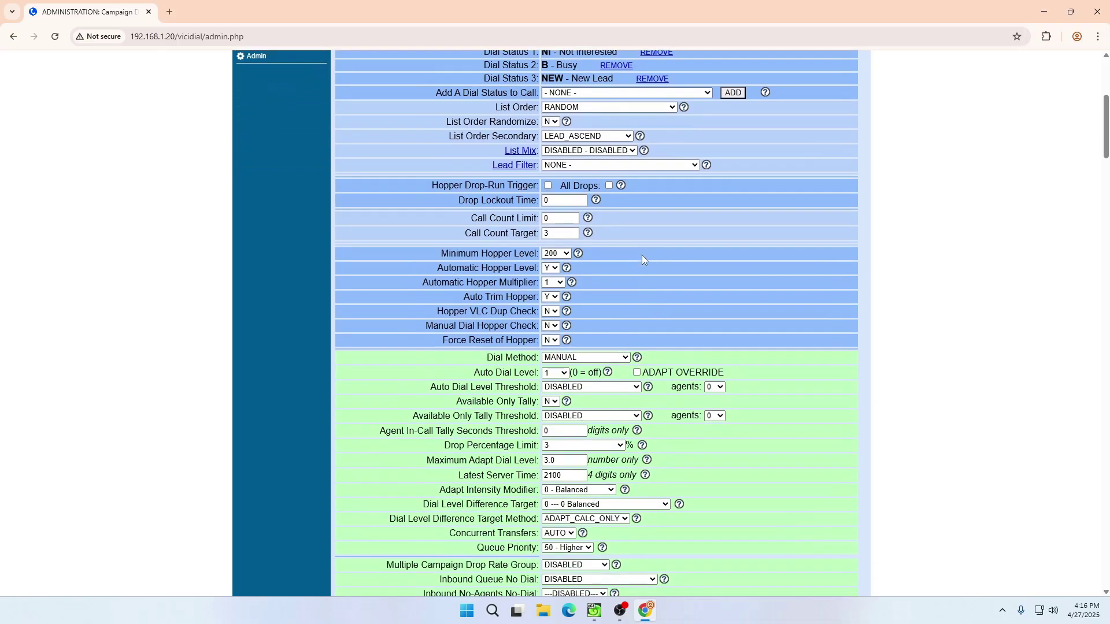
scroll(642, 255, down, 3)
drag(488, 171, 537, 171)
click(575, 174)
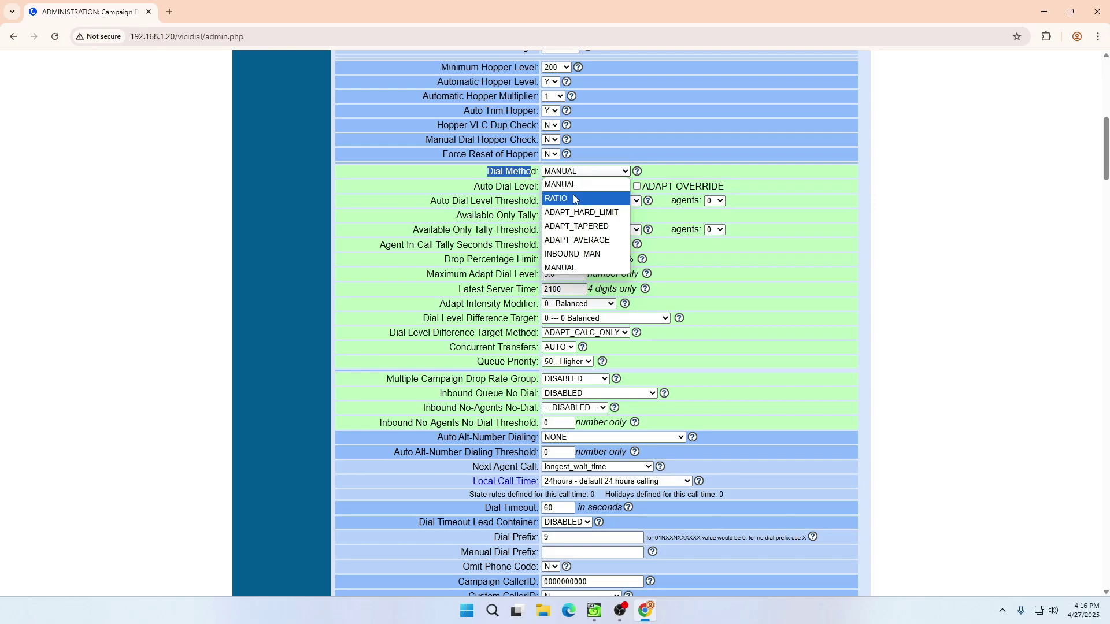
click(574, 199)
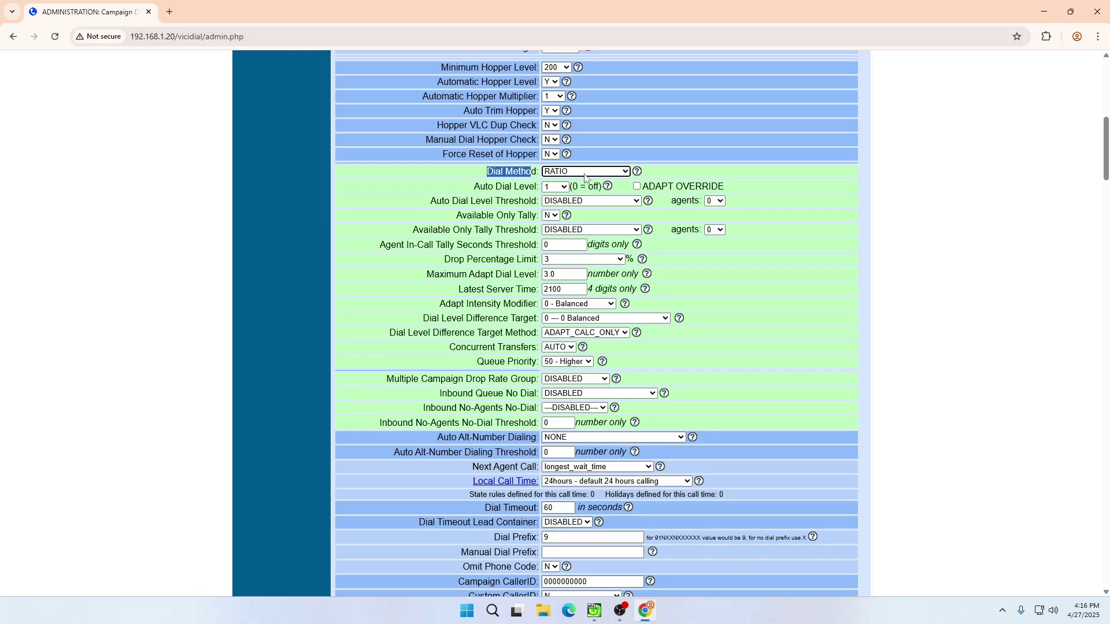
scroll(639, 292, down, 2)
scroll(638, 292, down, 2)
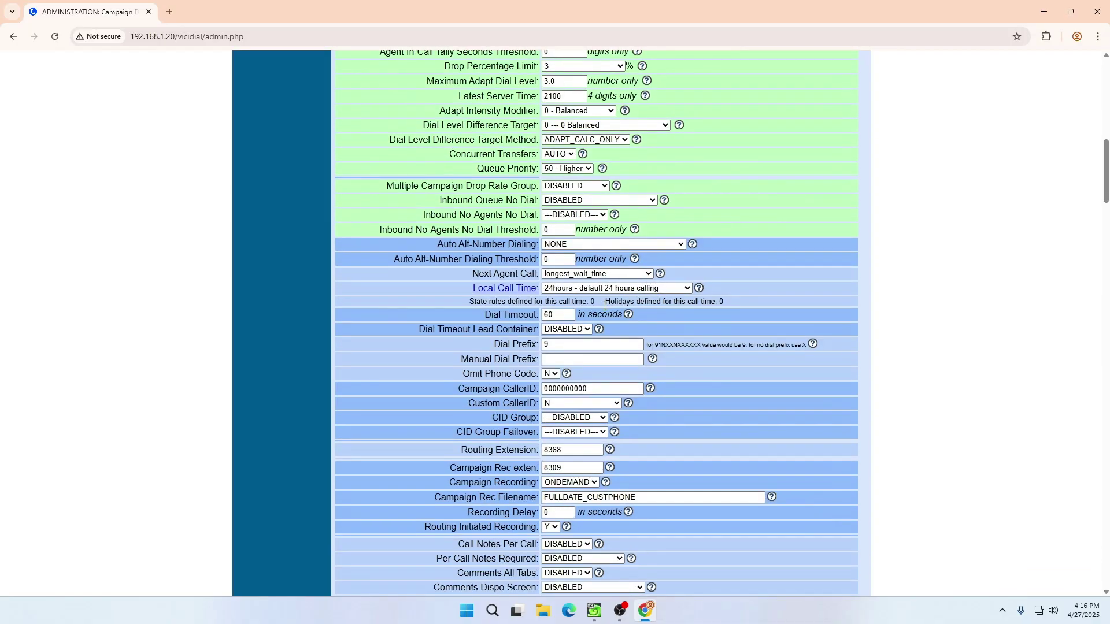
- Change the Dial Timeout from 60 to 35 seconds
double_click(557, 315)
text(35)
click(682, 332)
click(559, 316)
drag(559, 315, 529, 311)
click(563, 315)
drag(563, 316, 529, 312)
drag(555, 314, 542, 313)
click(558, 315)
click(570, 344)
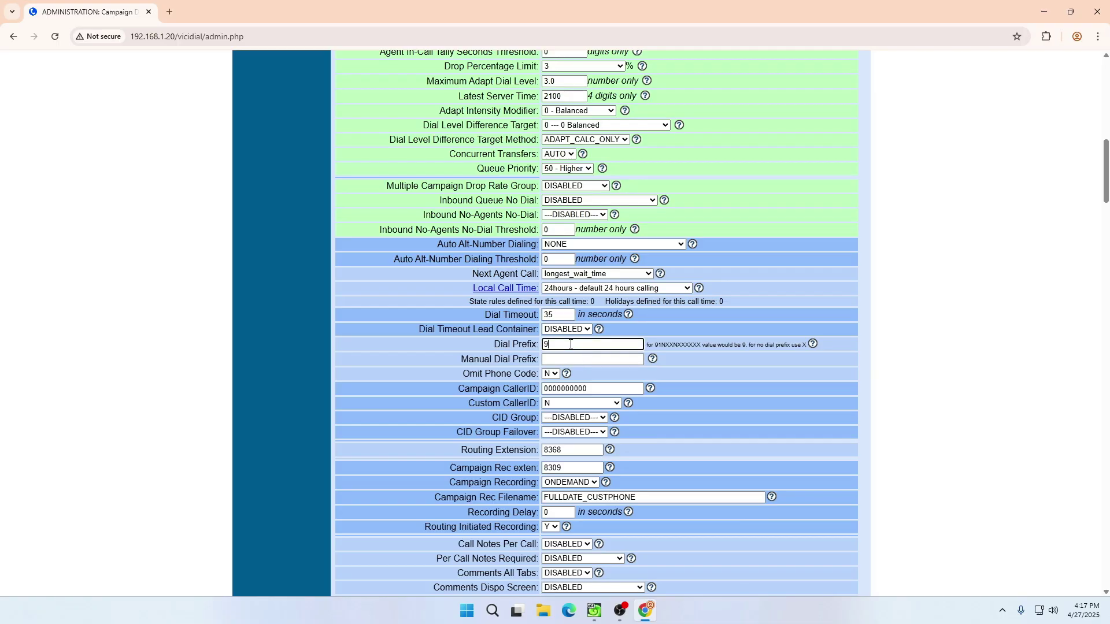
click(569, 358)
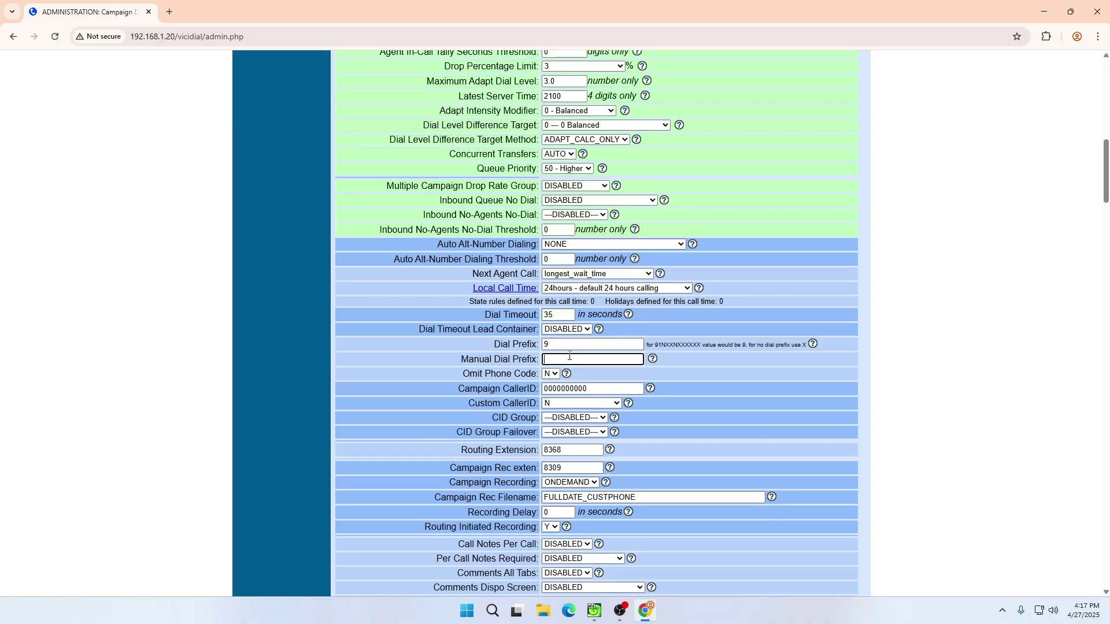
scroll(570, 355, down, 2)
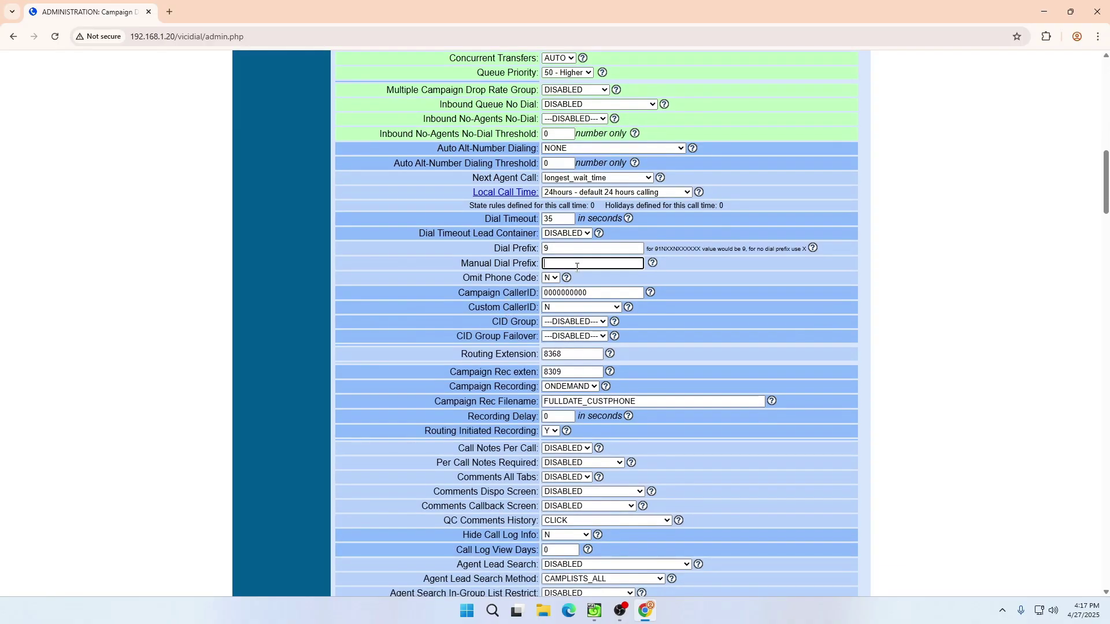
click(601, 296)
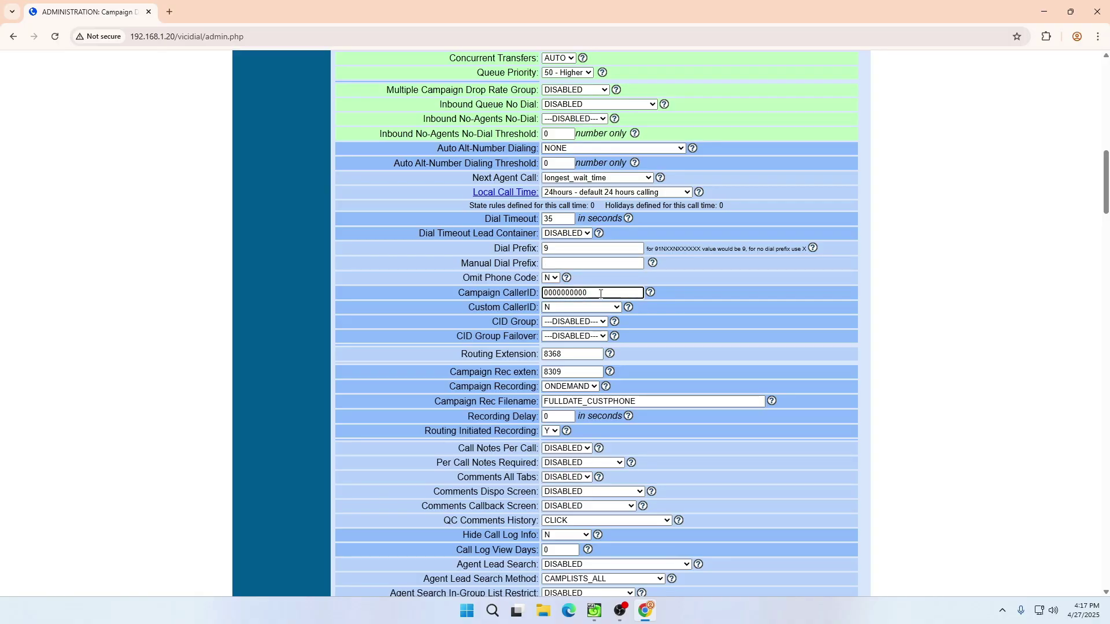
drag(607, 293, 490, 289)
scroll(487, 293, down, 2)
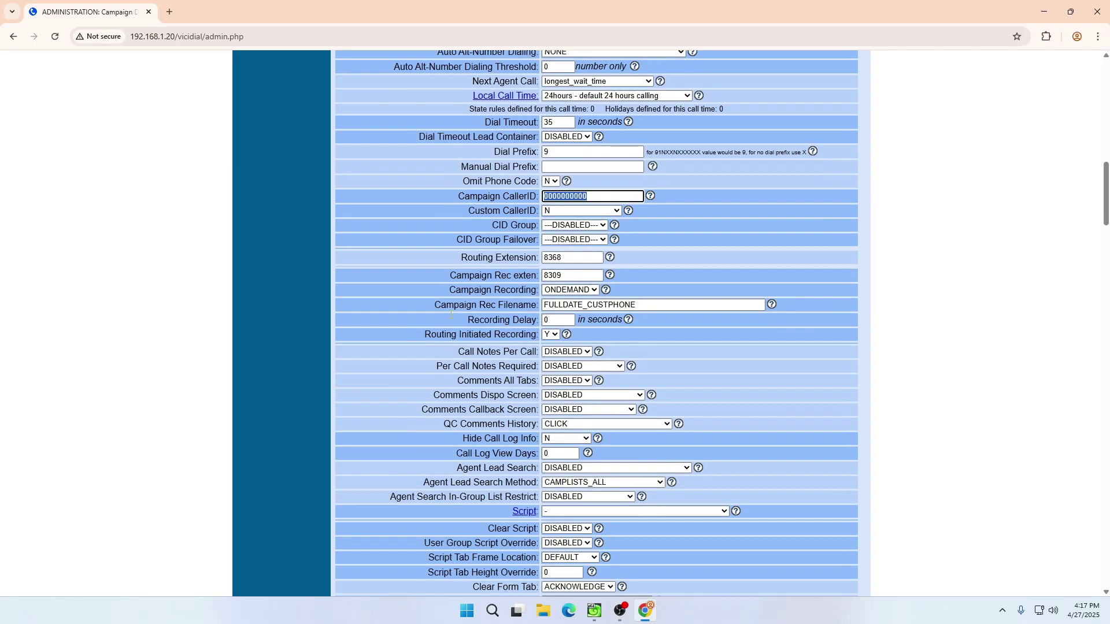
- Review the Routing Extension help options such as 8365, then open Campaign Recording choices
click(465, 259)
drag(465, 259, 525, 258)
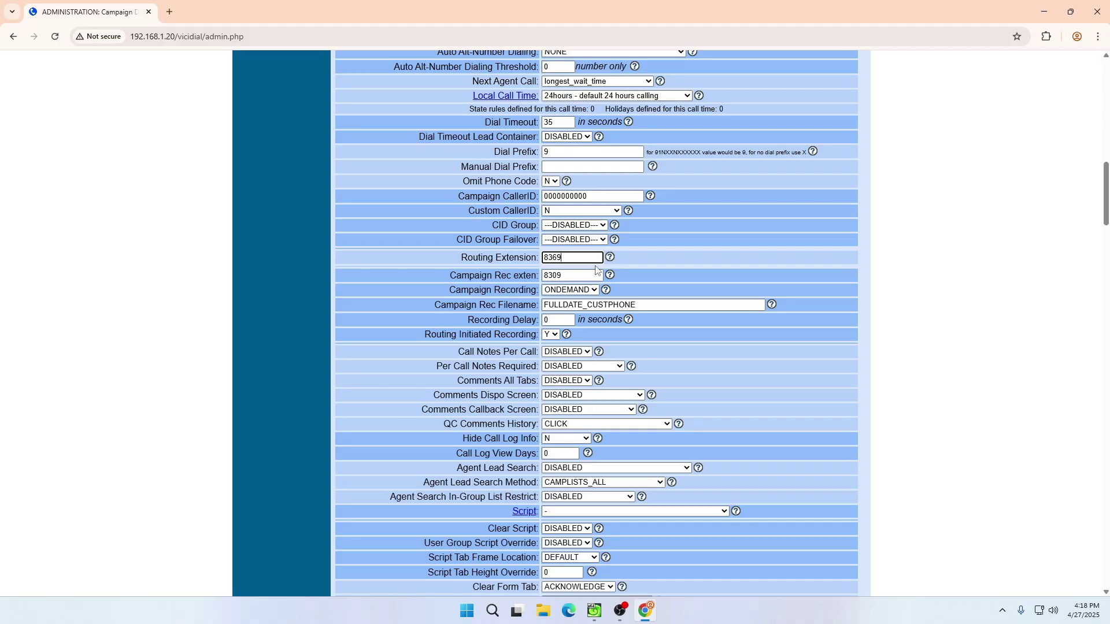
click(610, 258)
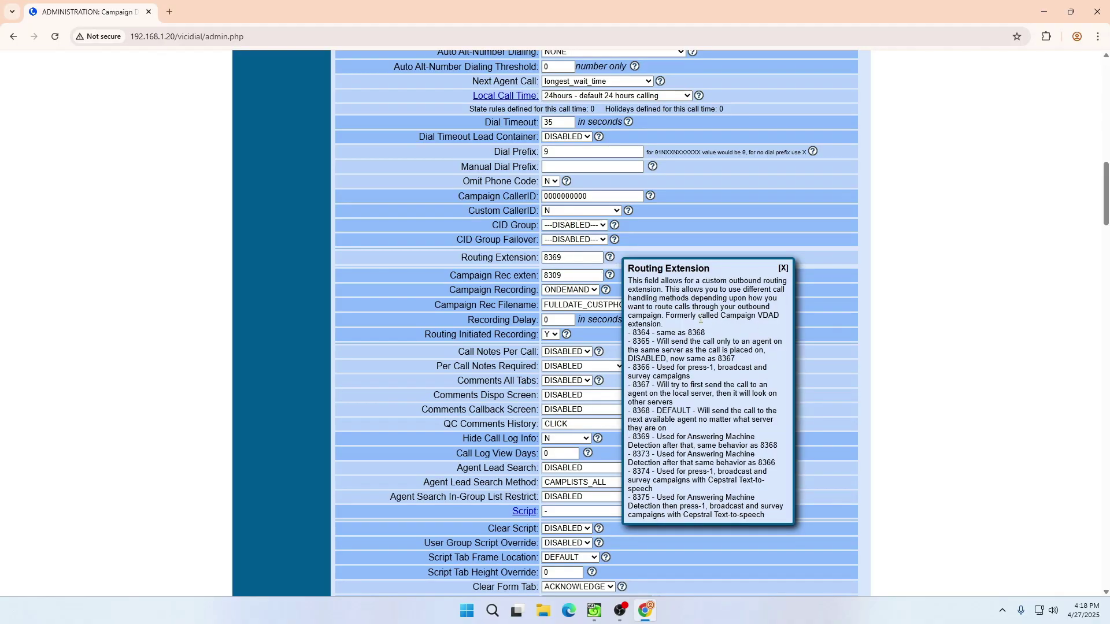
drag(632, 334, 653, 343)
scroll(673, 425, down, 2)
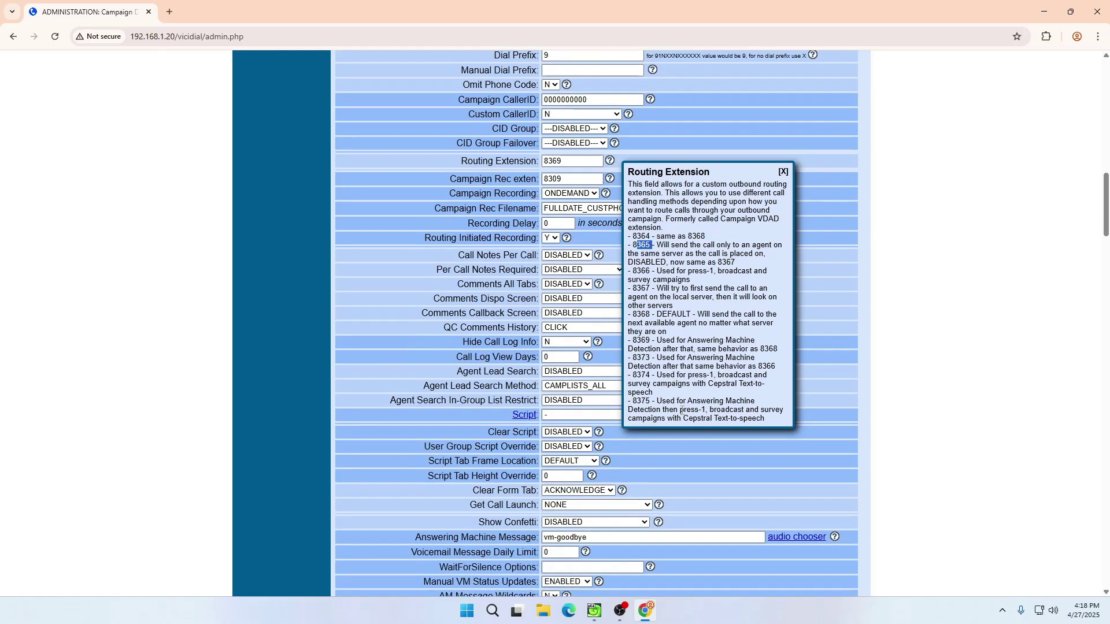
drag(634, 245, 652, 245)
click(784, 171)
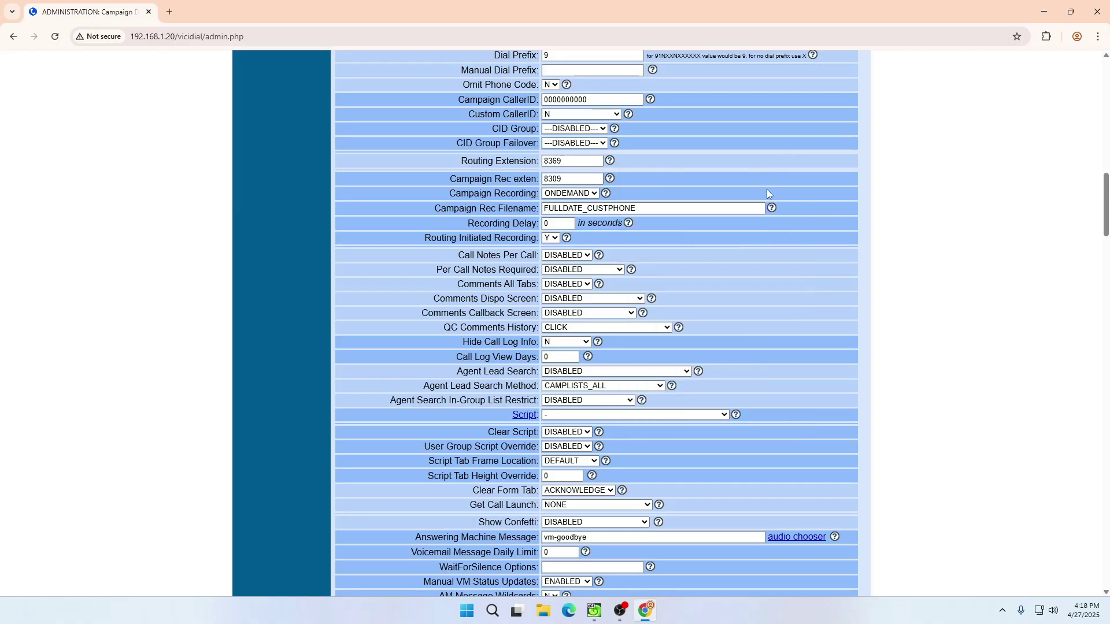
drag(481, 194, 506, 194)
click(569, 193)
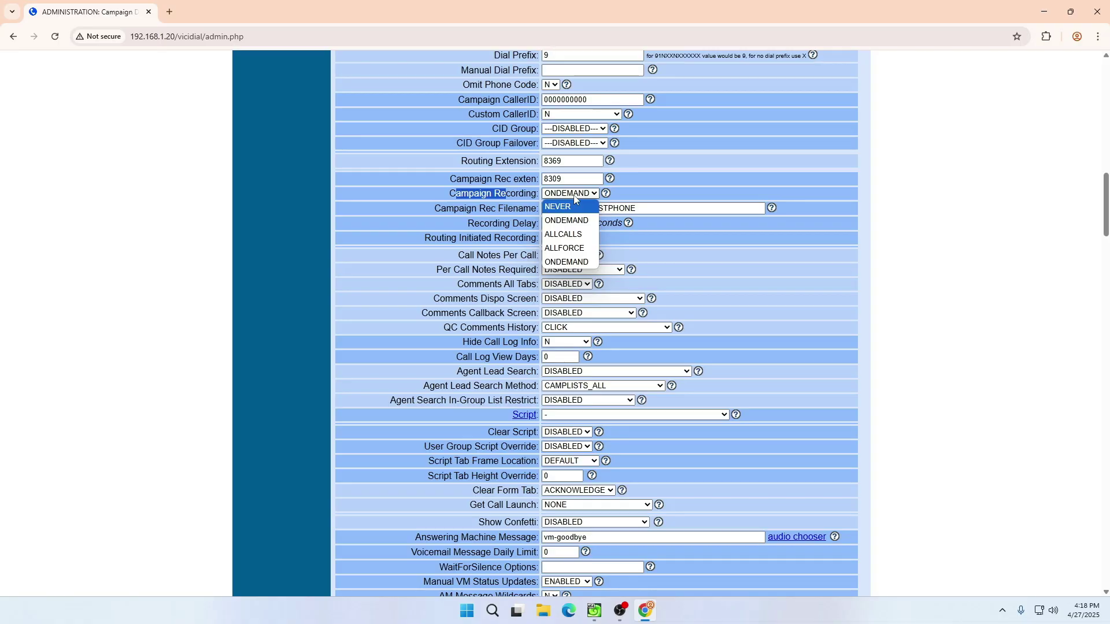
- Set Campaign Recording to ALLFORCE, confirm Recording Delay 0, and scroll to the form's end
click(560, 250)
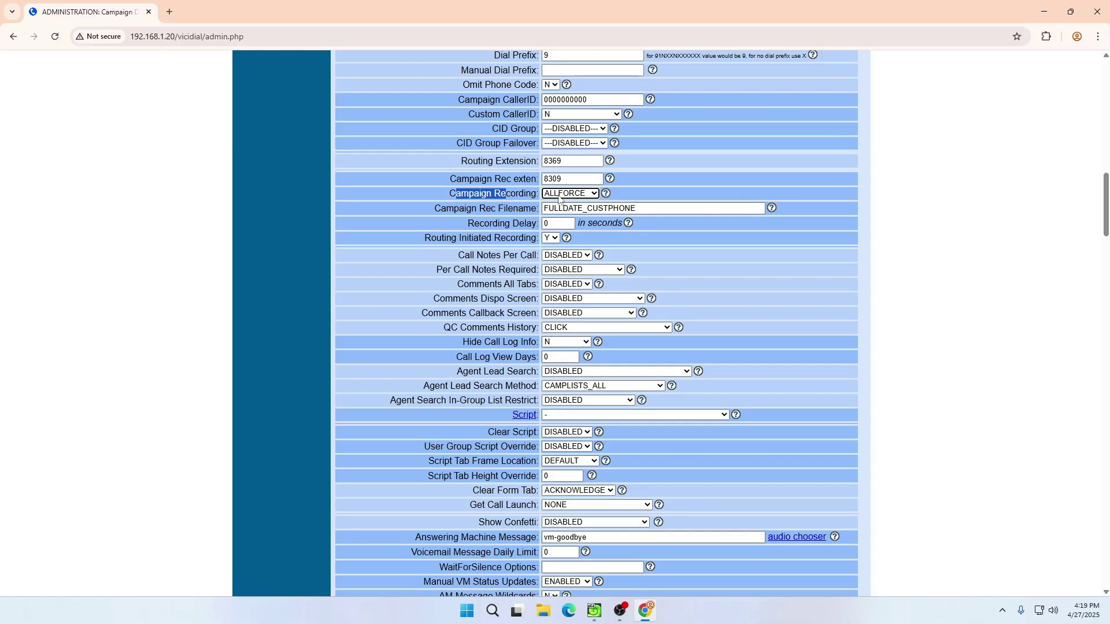
click(752, 313)
scroll(751, 315, down, 3)
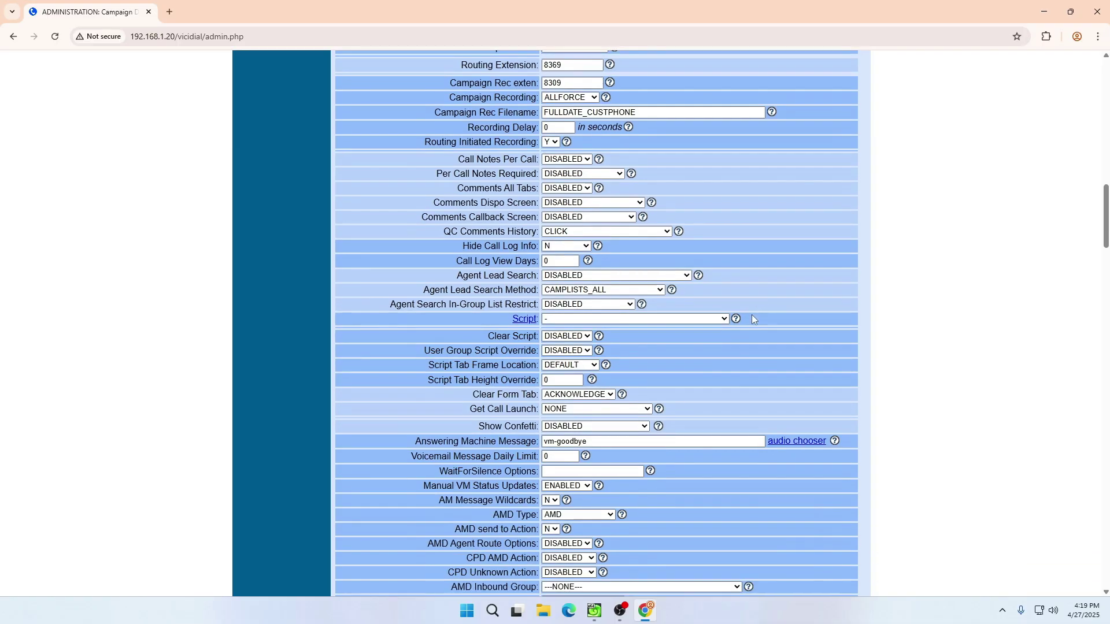
scroll(752, 315, up, 3)
click(550, 224)
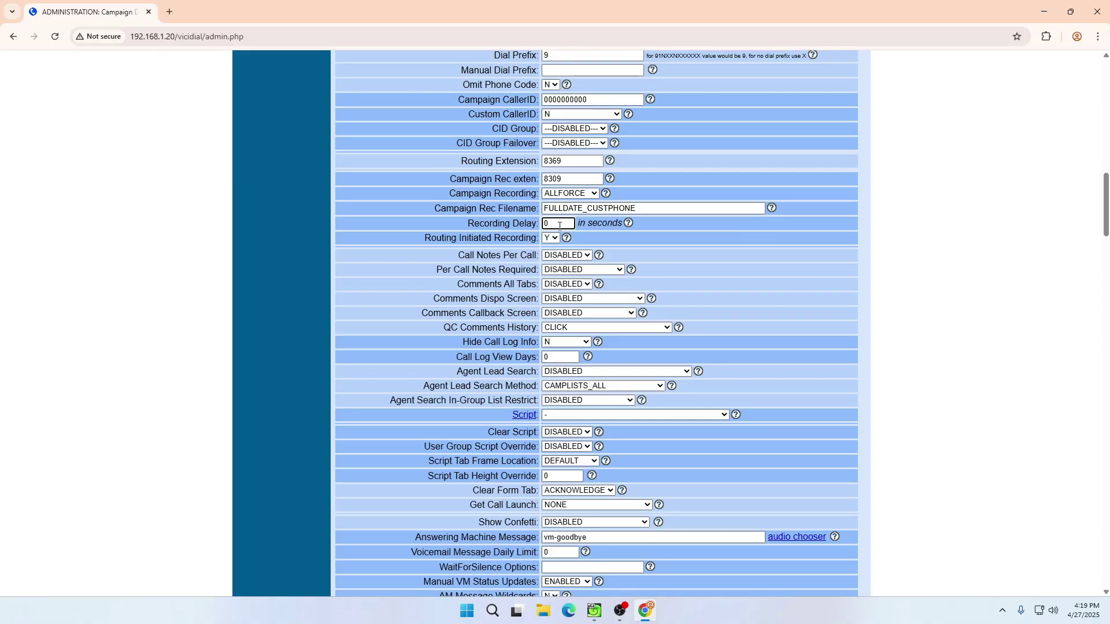
scroll(763, 346, down, 5)
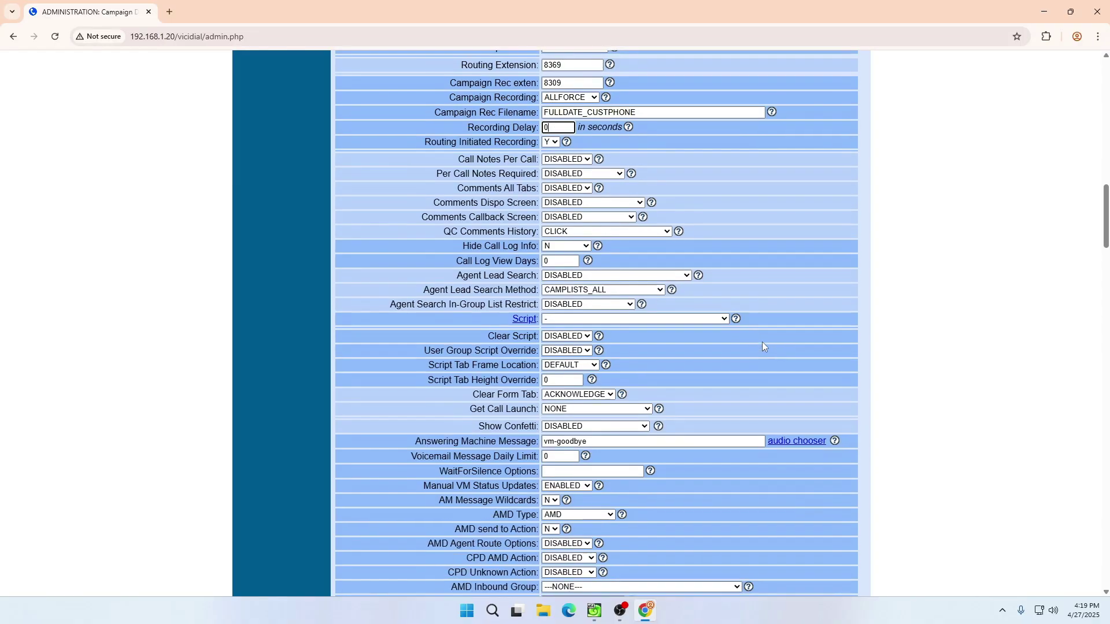
scroll(763, 345, down, 3)
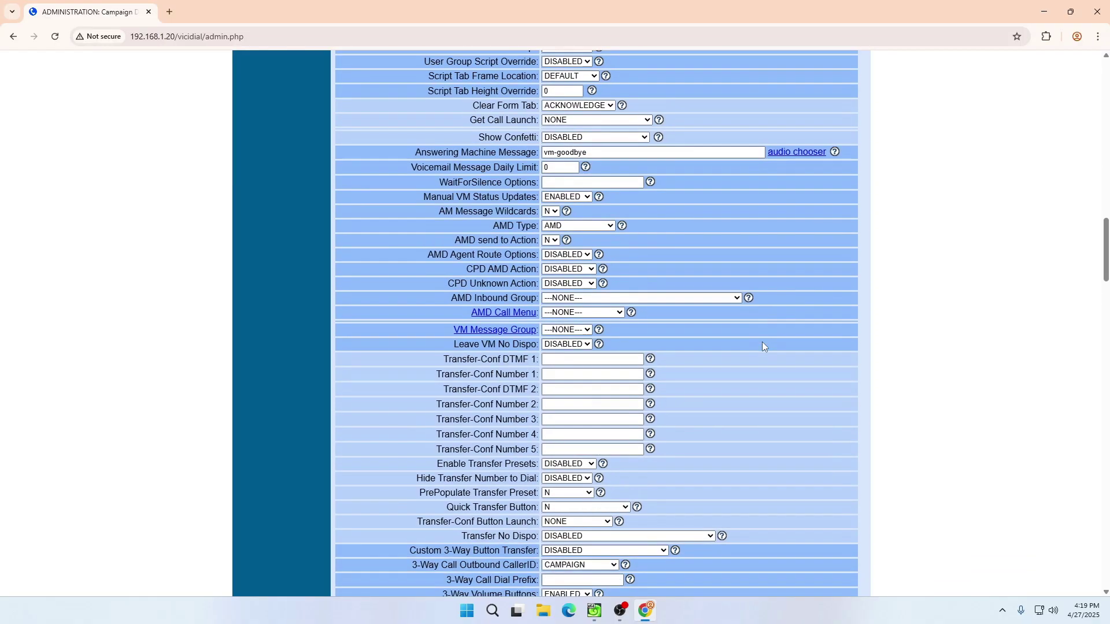
scroll(682, 200, up, 3)
scroll(593, 248, down, 5)
scroll(593, 248, down, 15)
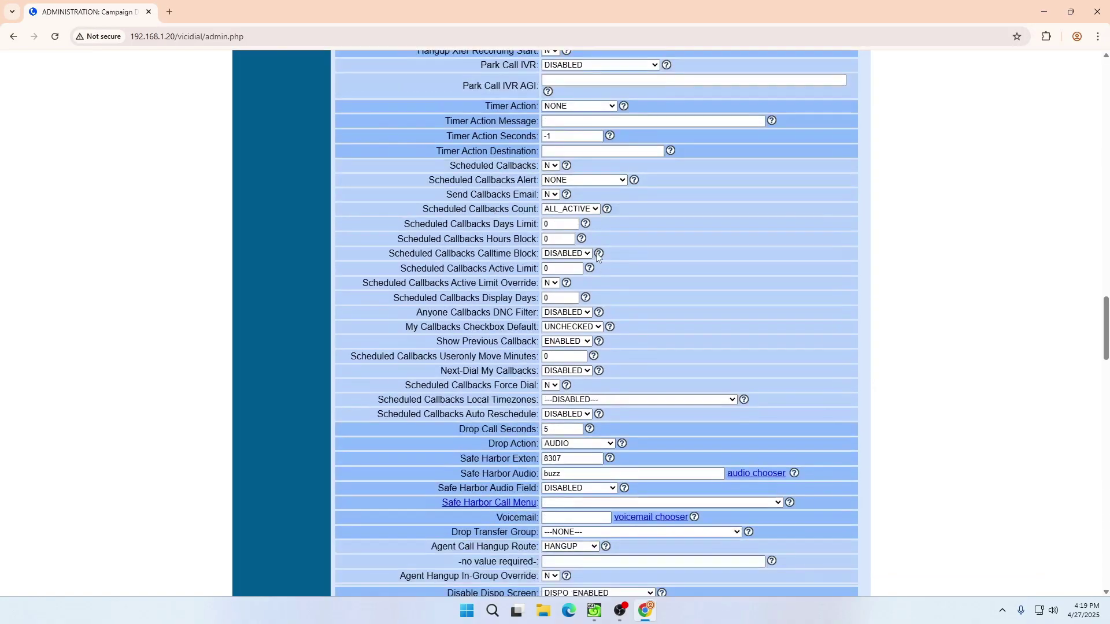
scroll(632, 221, down, 6)
scroll(639, 219, down, 20)
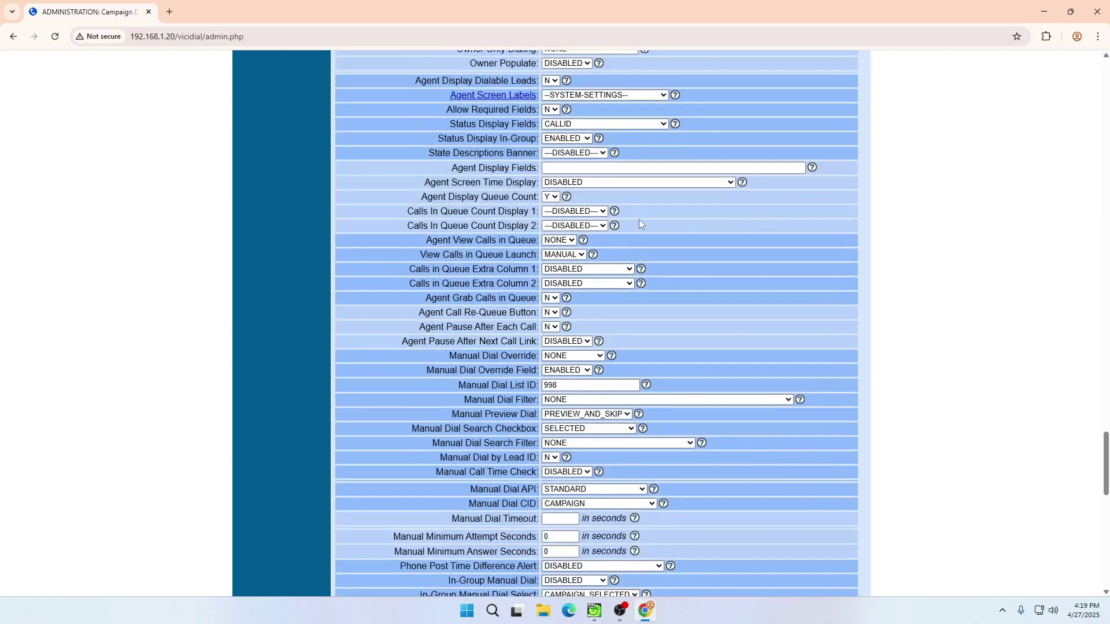
- Submit the TEST campaign changes and return to Campaign Listings
click(601, 237)
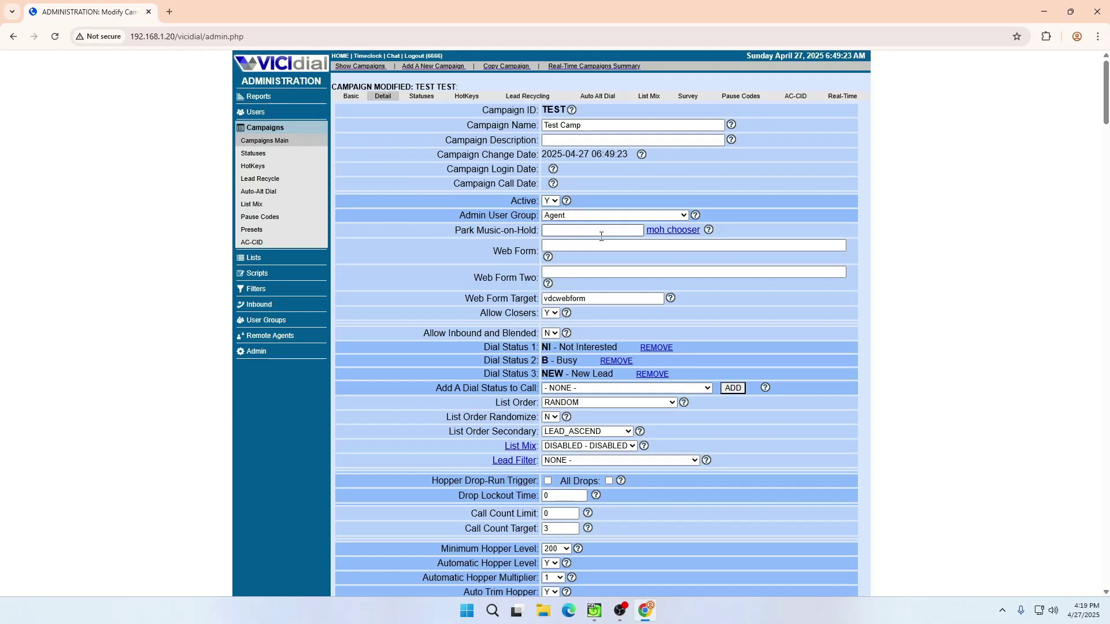
click(264, 141)
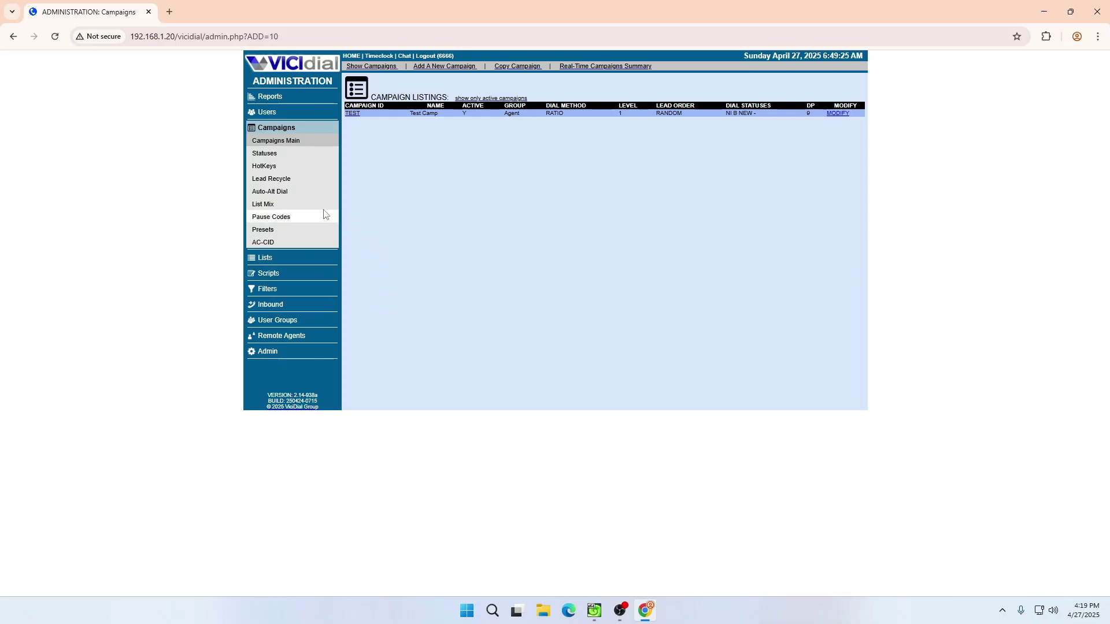
- Resave the Agent user group allowing all campaigns and TEST
click(273, 325)
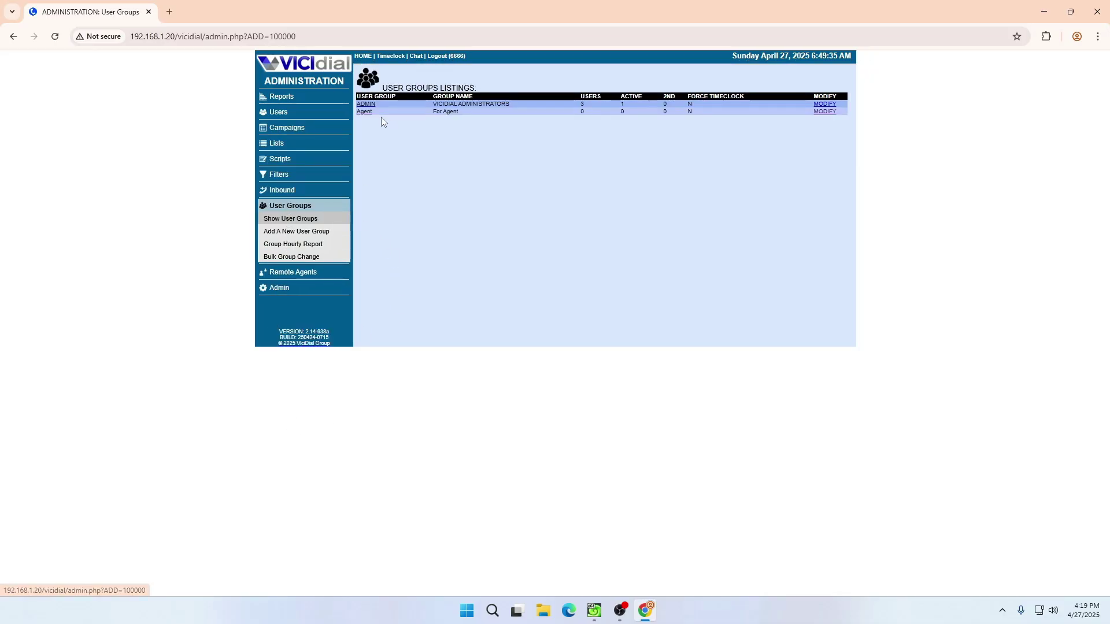
click(367, 112)
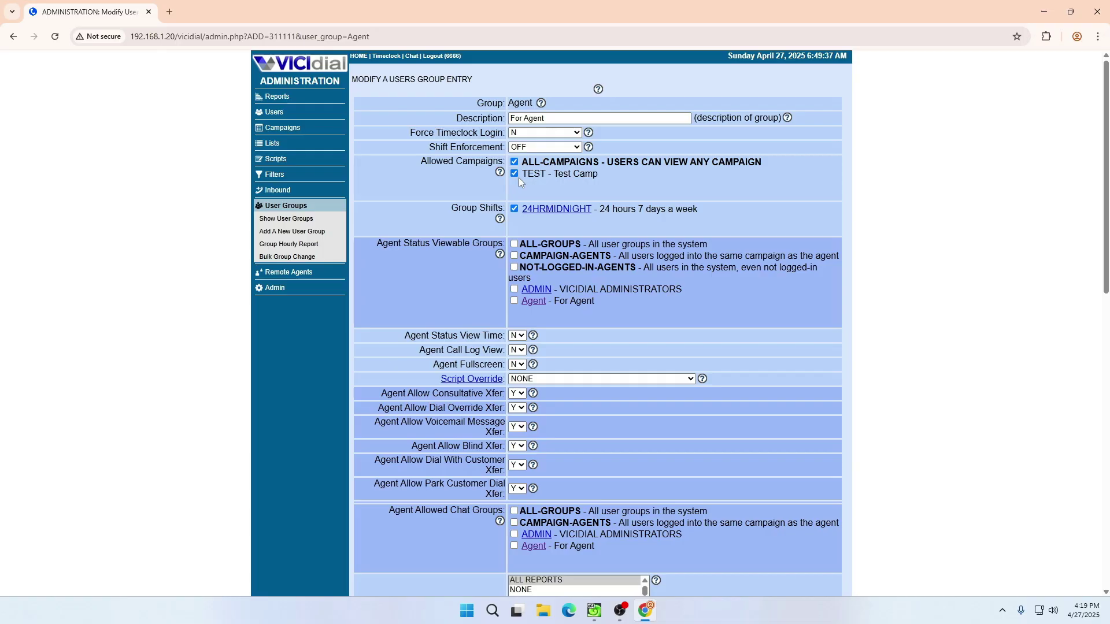
scroll(555, 260, down, 12)
click(597, 268)
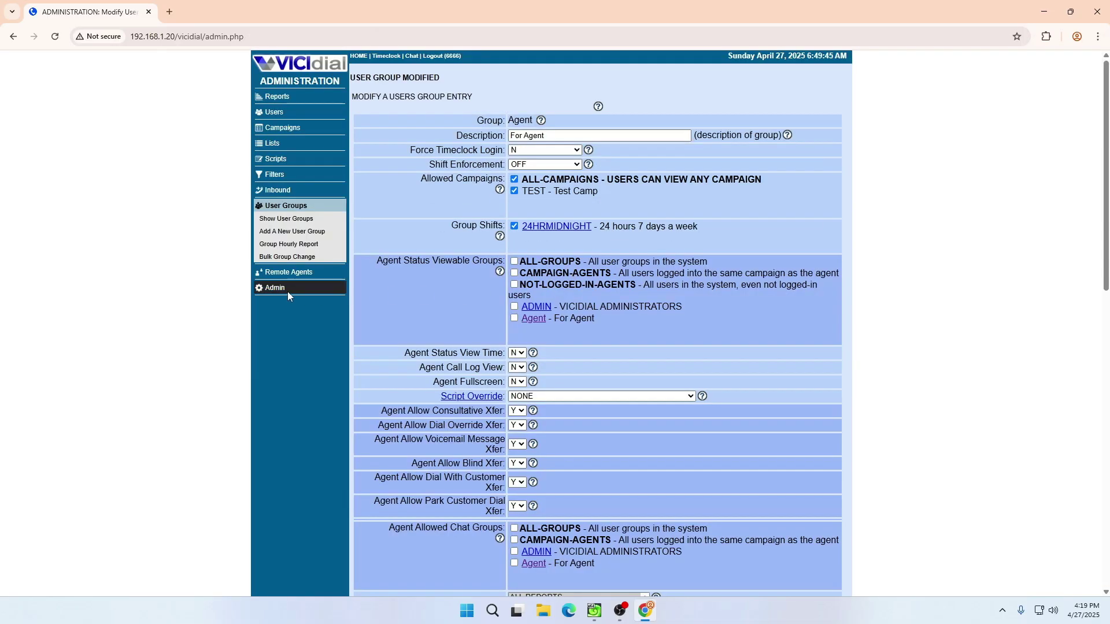
- Move user 1001 into the Agent group and return to the Users list
click(277, 112)
click(363, 111)
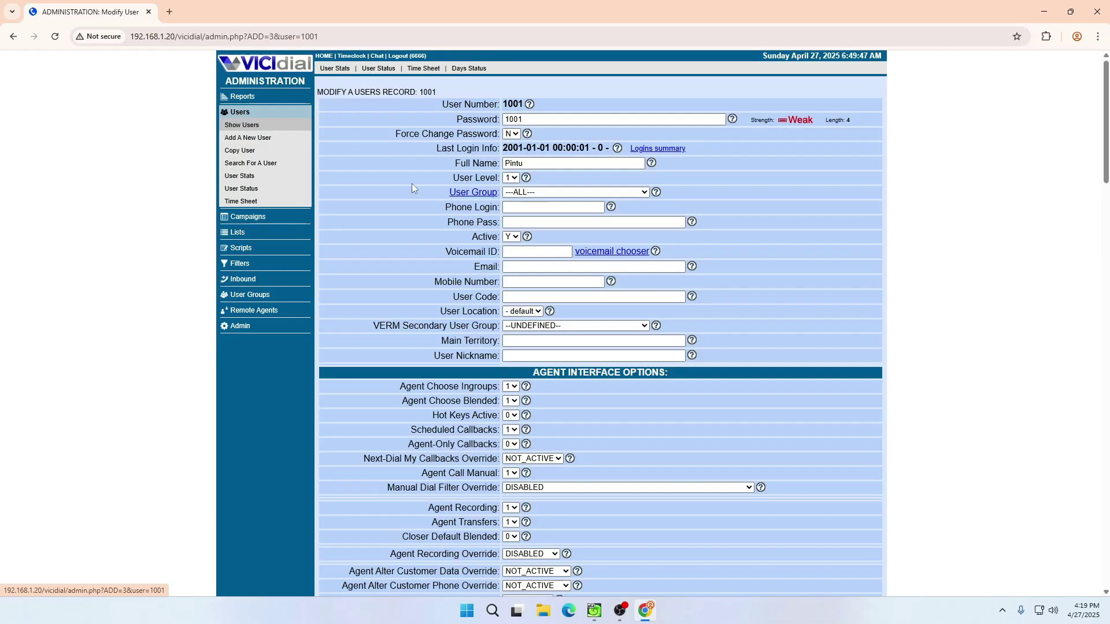
click(529, 193)
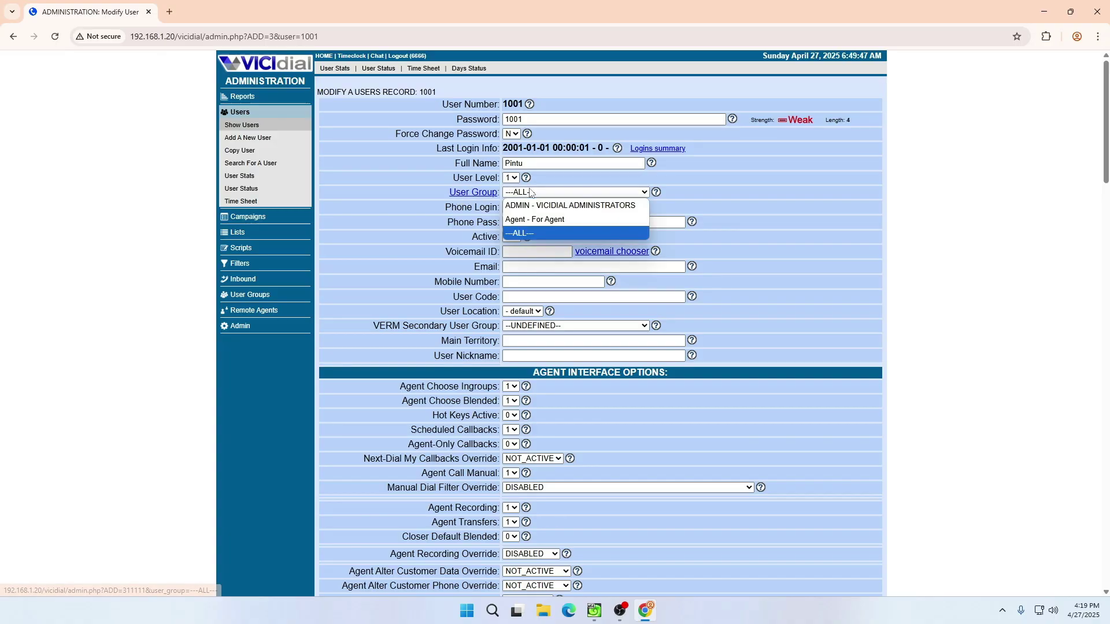
click(528, 218)
click(527, 208)
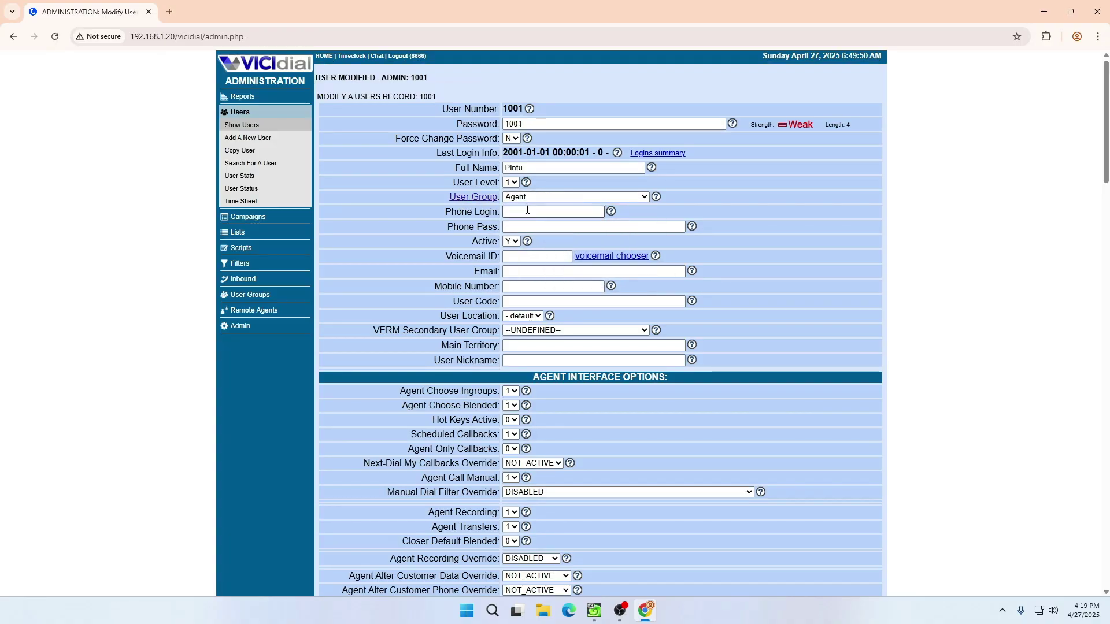
click(242, 125)
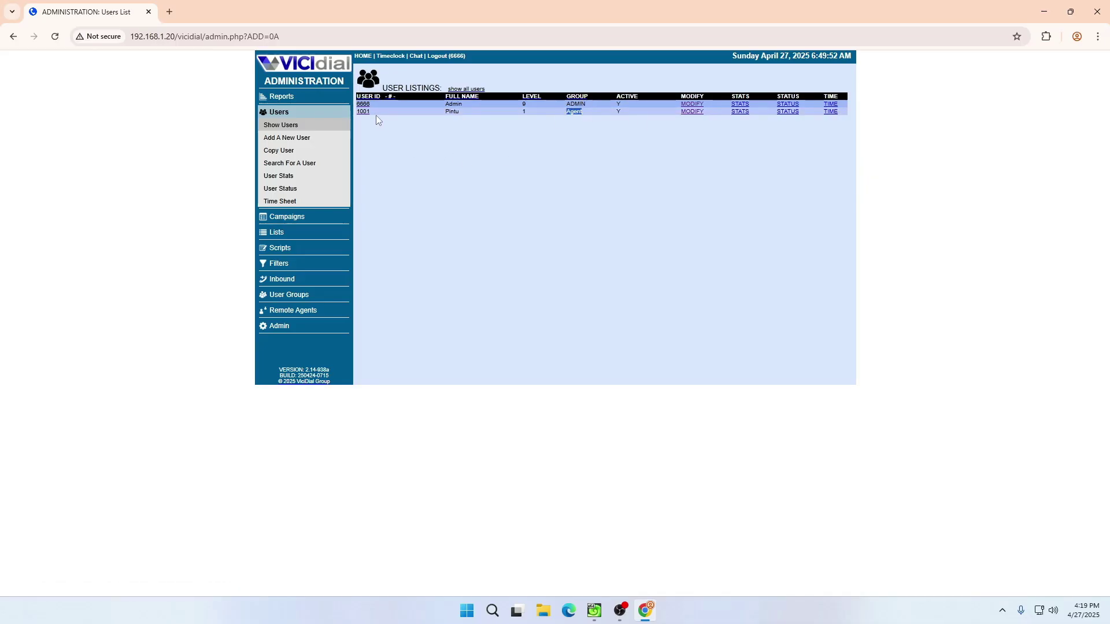
- Open phones gs102 and callin in separate tabs from the Phones list
click(278, 327)
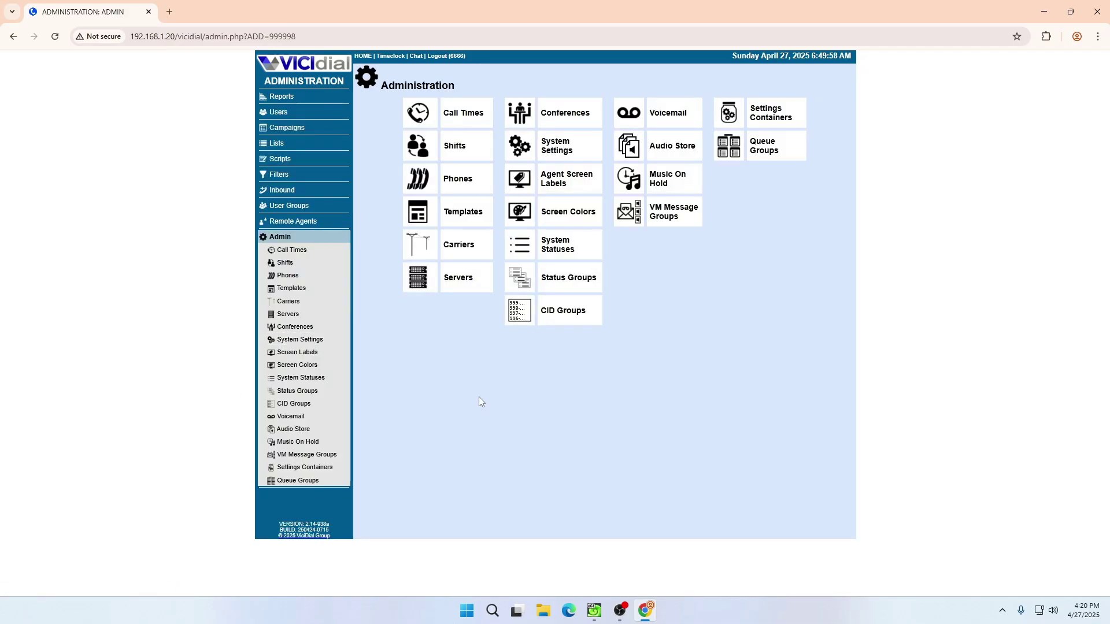
click(449, 186)
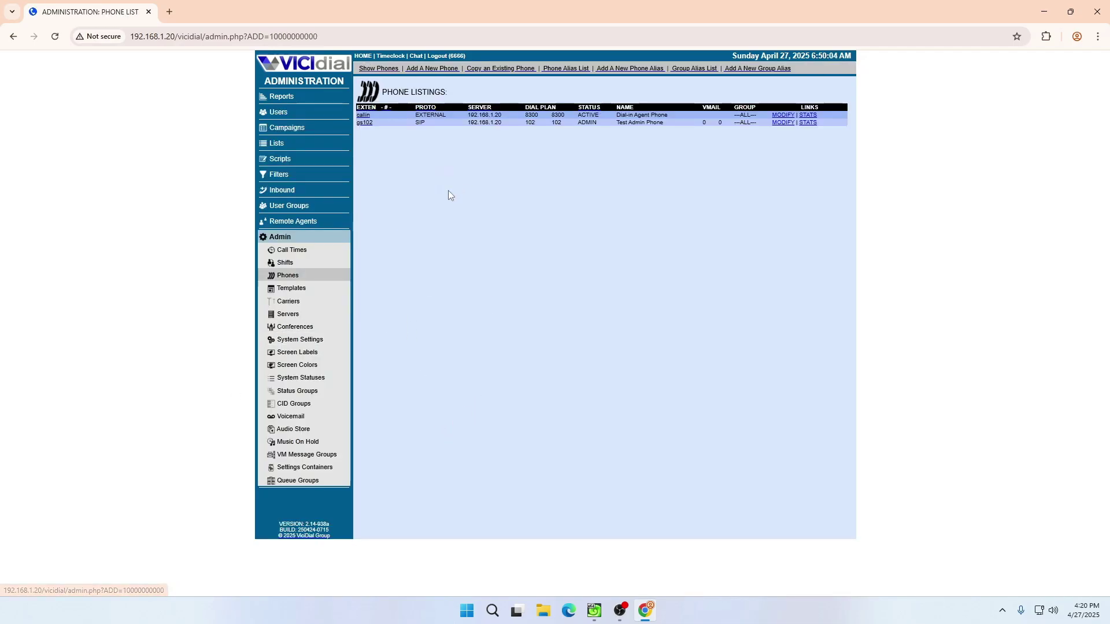
middle_click(369, 123)
middle_click(368, 120)
click(347, 4)
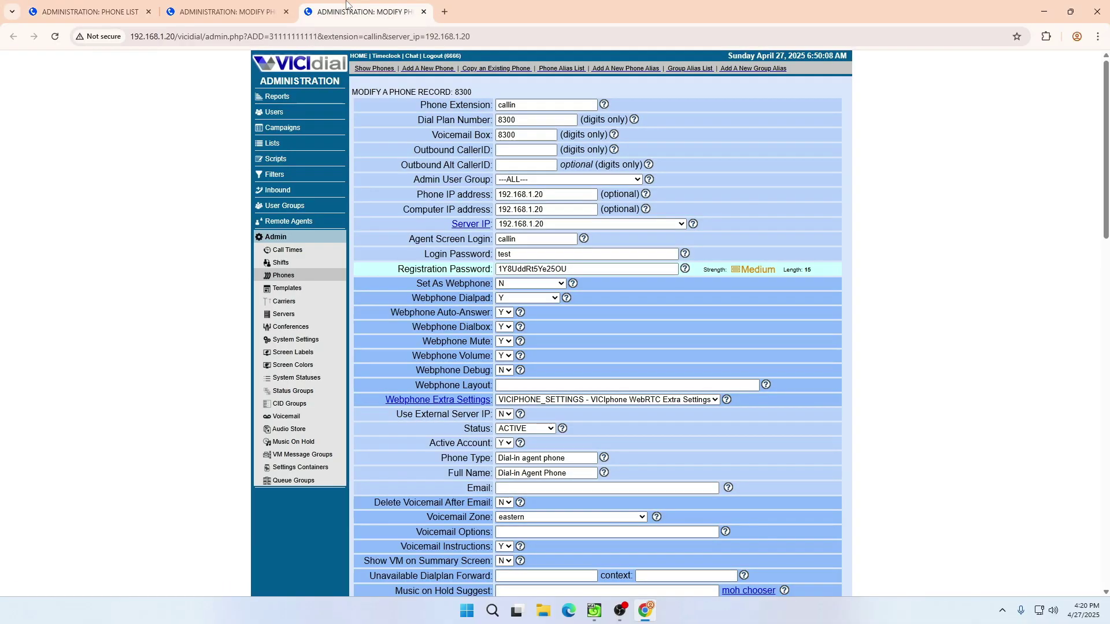
- Delete phone gs102 and confirm the deletion
scroll(506, 301, down, 20)
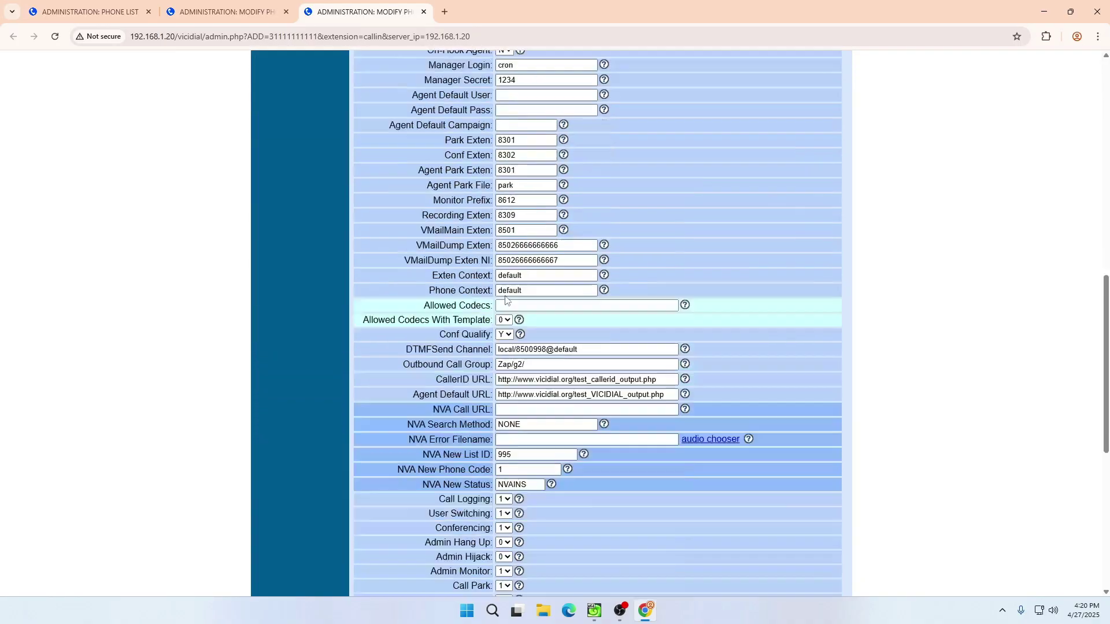
scroll(505, 301, down, 1)
click(412, 532)
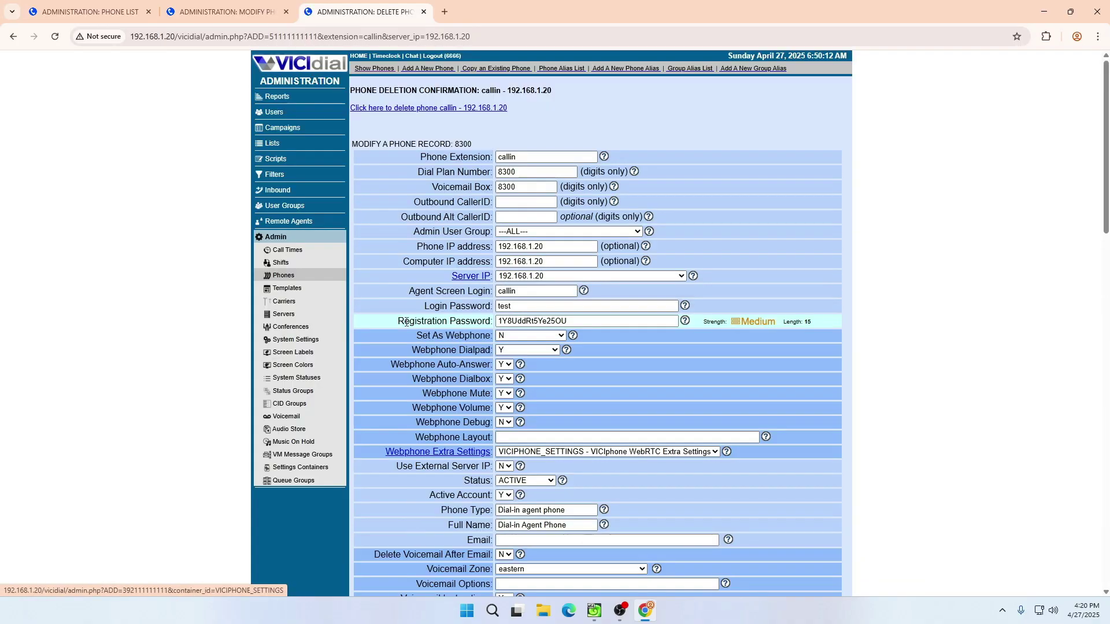
middle_click(411, 11)
scroll(393, 137, down, 20)
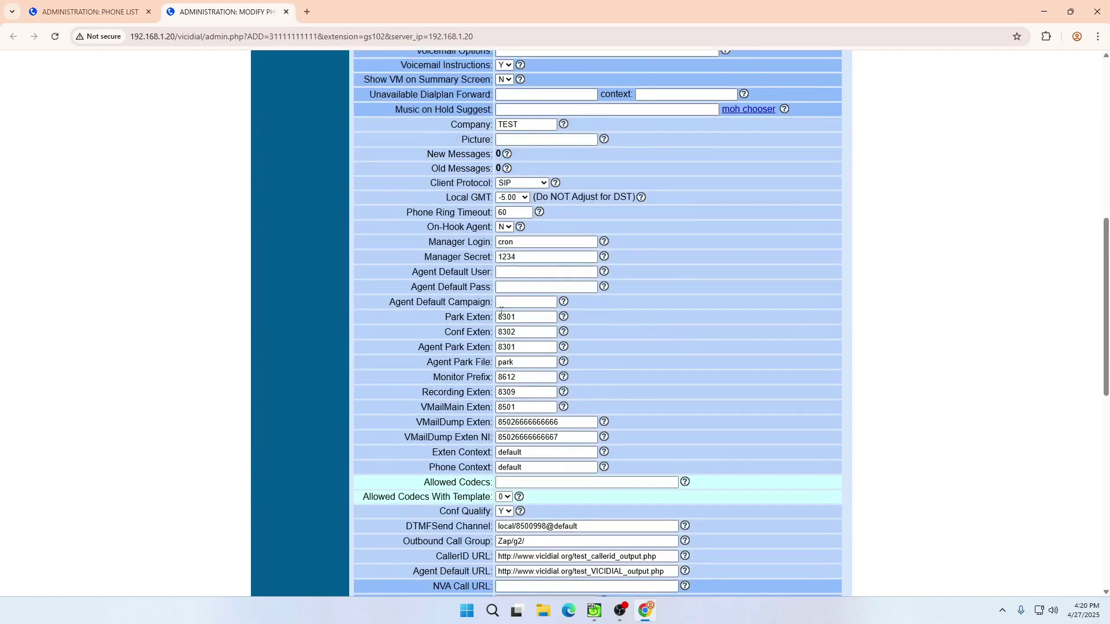
click(384, 533)
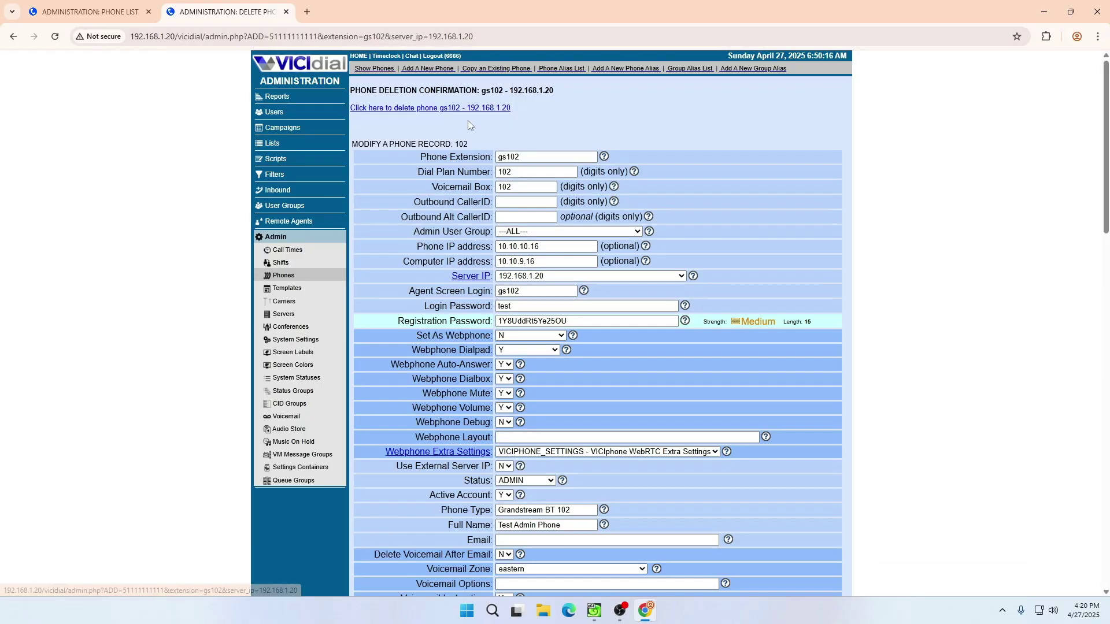
click(451, 107)
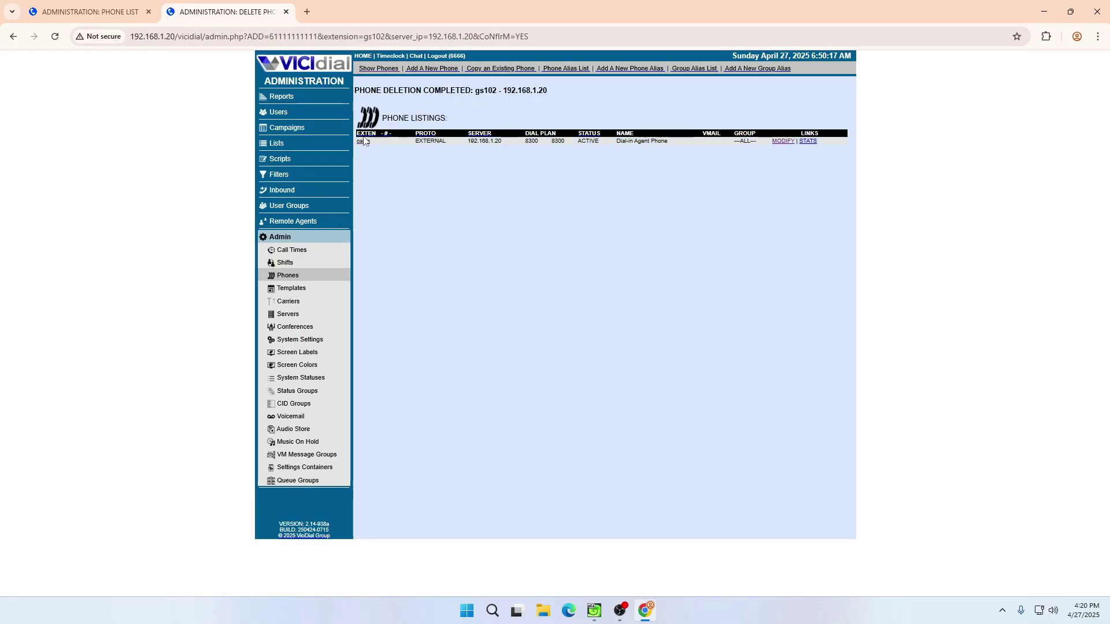
- Delete phone callin, then view the now-empty Phones list
click(55, 37)
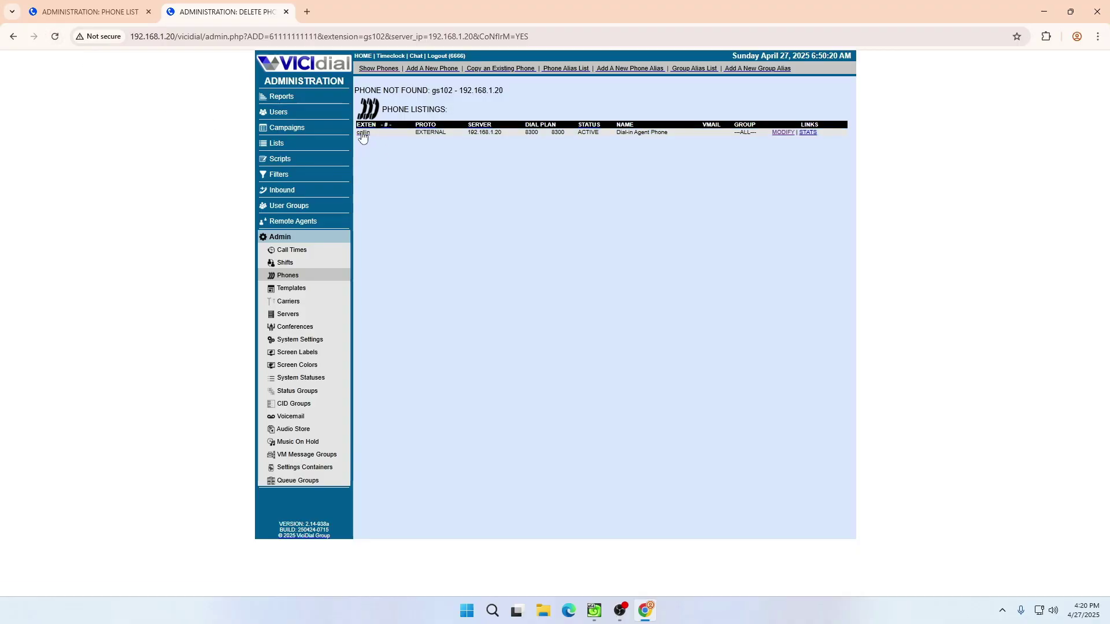
click(364, 141)
scroll(460, 428, down, 15)
click(388, 533)
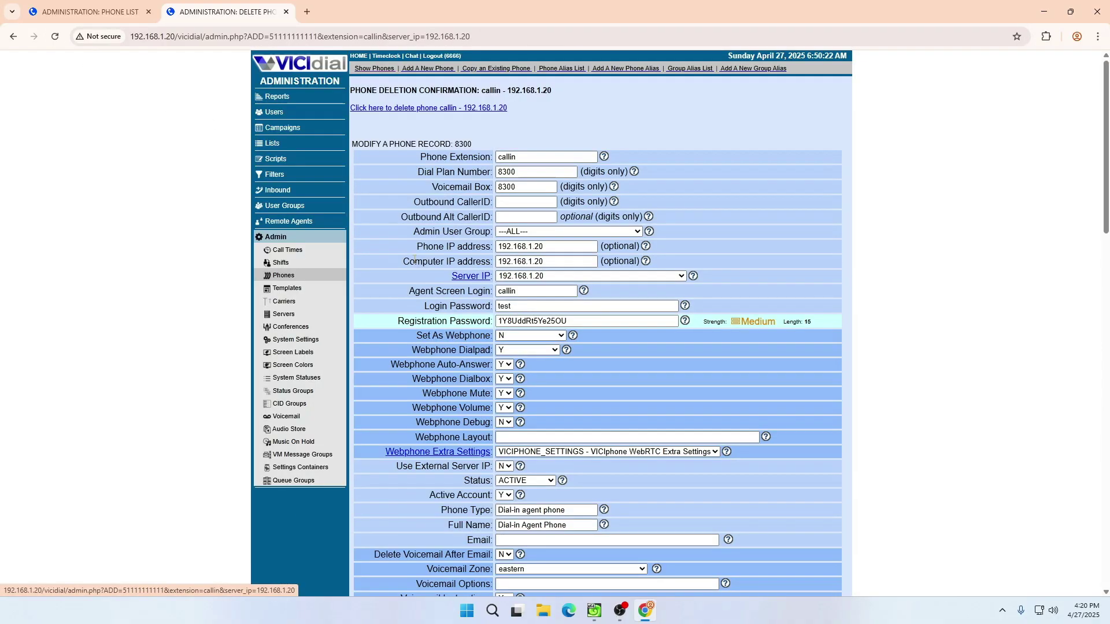
click(388, 108)
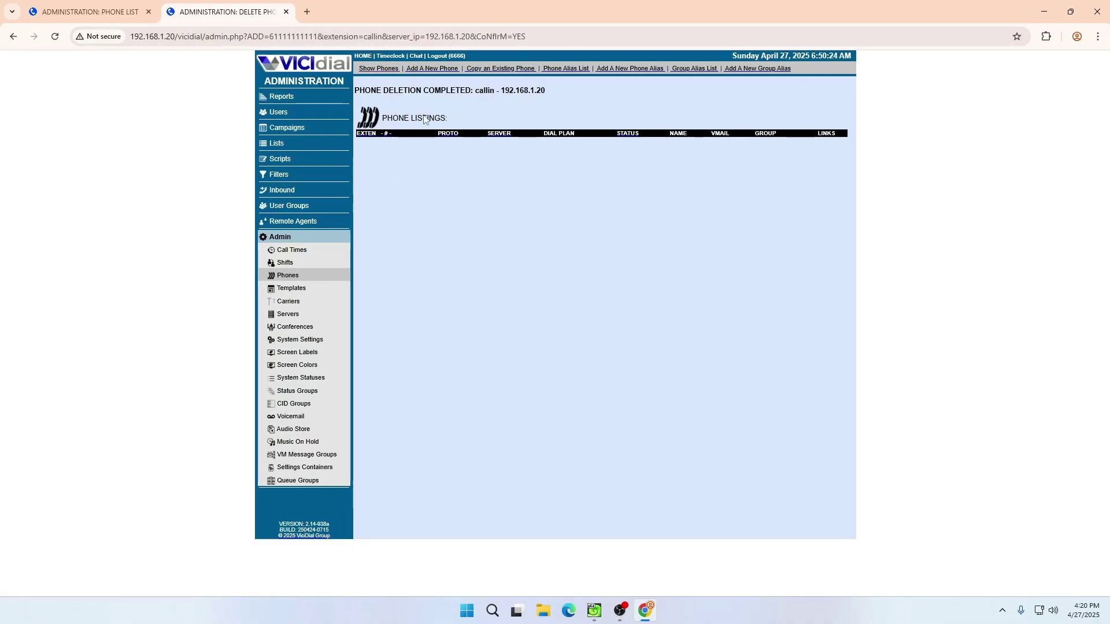
click(278, 242)
click(432, 185)
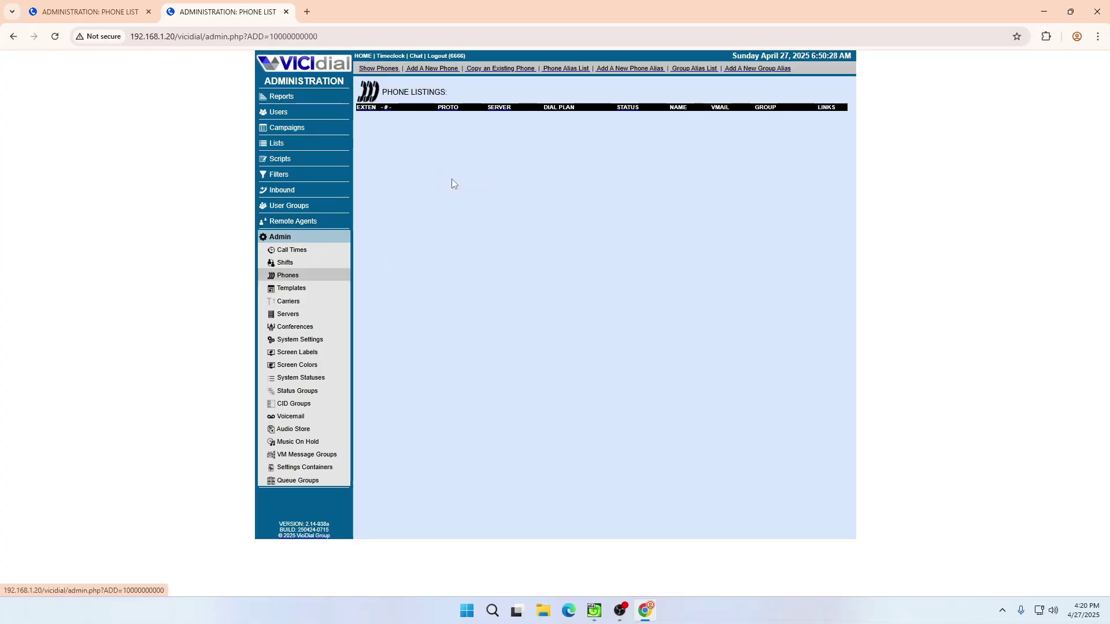
- Start a new phone with extension, dial plan, voicemail and outbound caller ID 1001
click(433, 70)
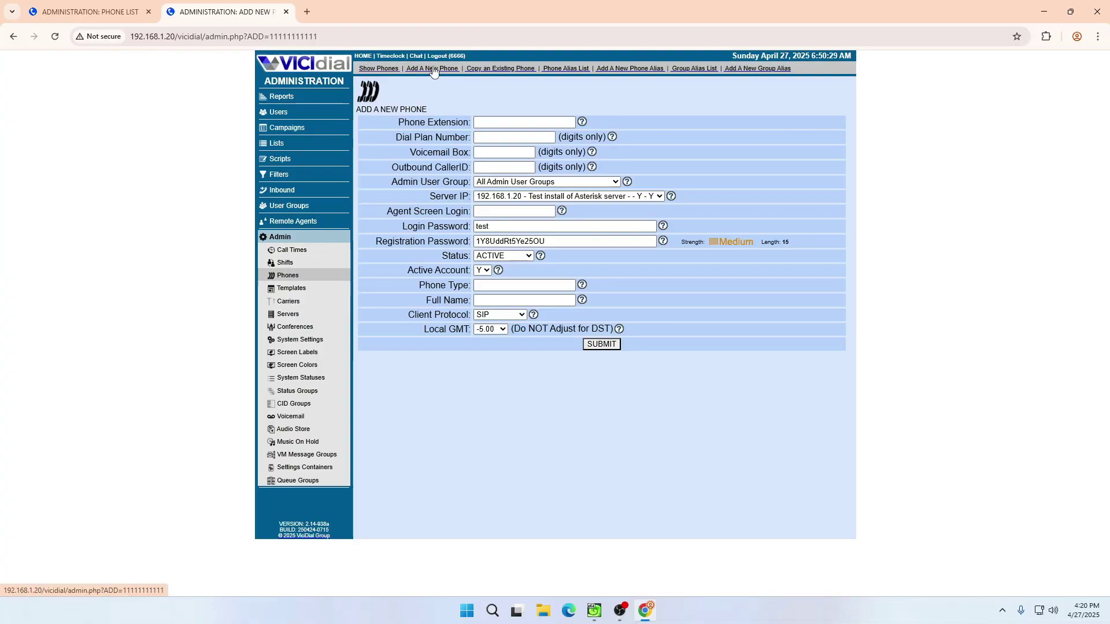
click(522, 122)
text(1001)
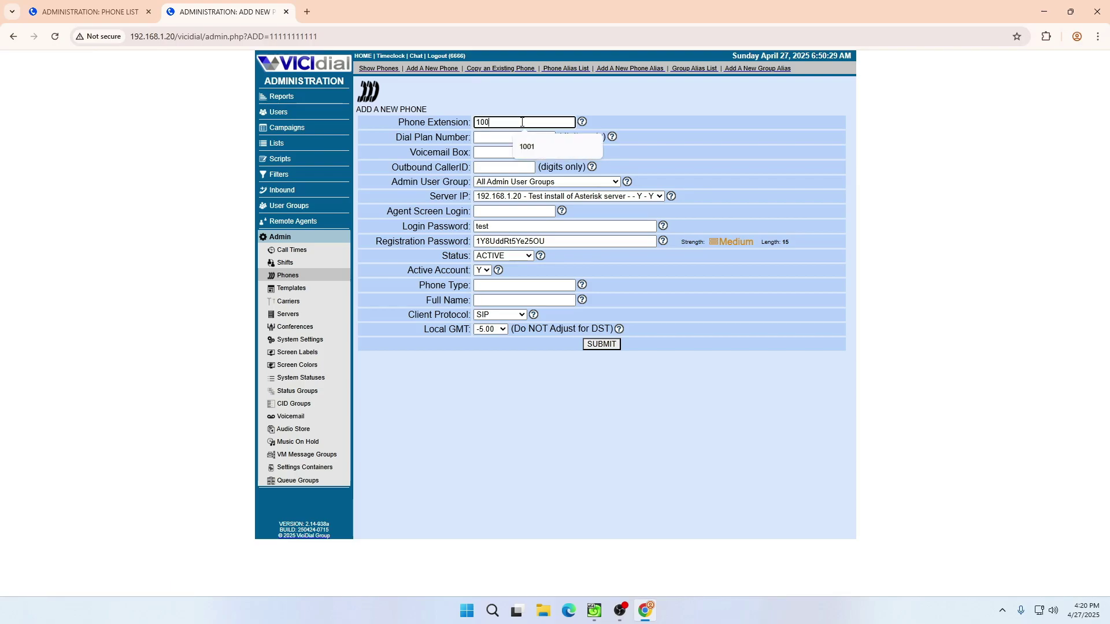
double_click(522, 122)
key(ctrl+c)
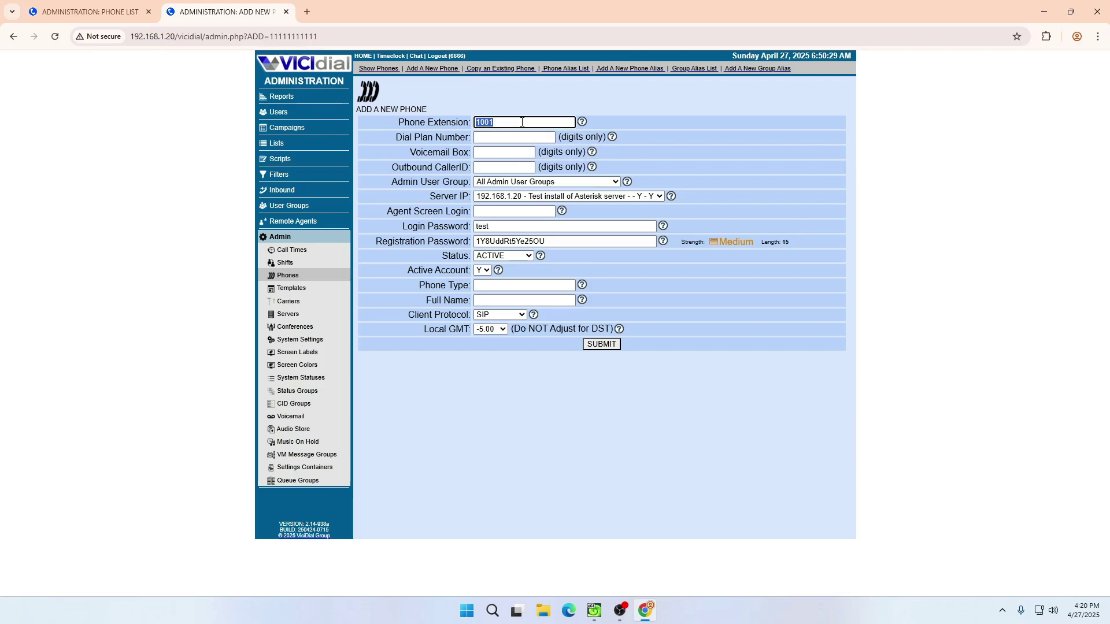
key(Tab)
key(ctrl+v)
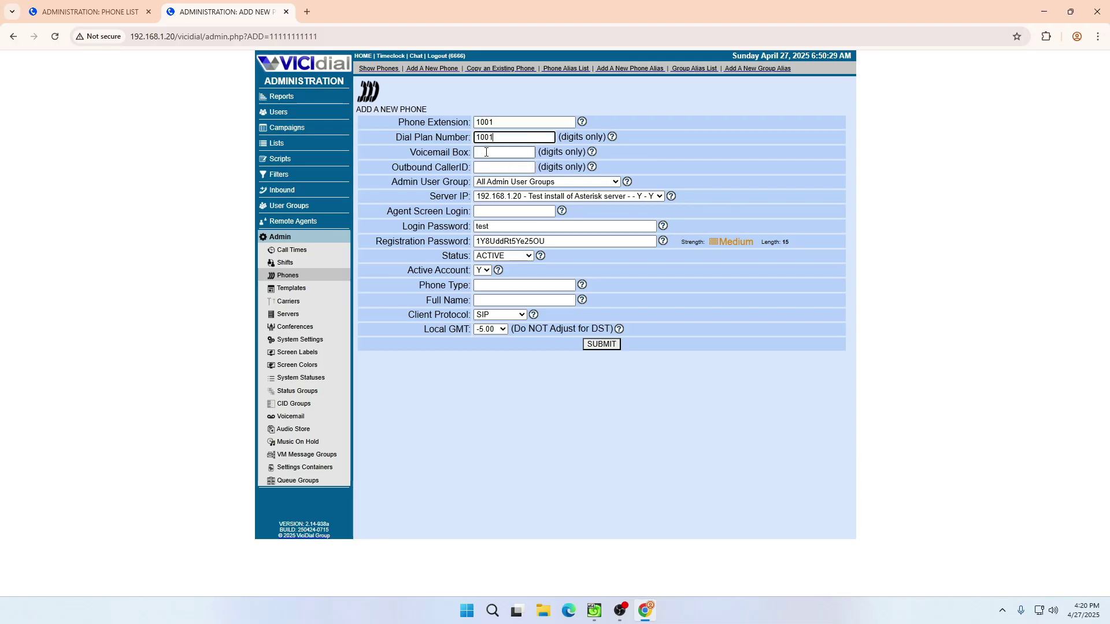
click(487, 152)
key(ctrl+v)
click(490, 167)
key(ctrl+v)
drag(491, 167, 466, 164)
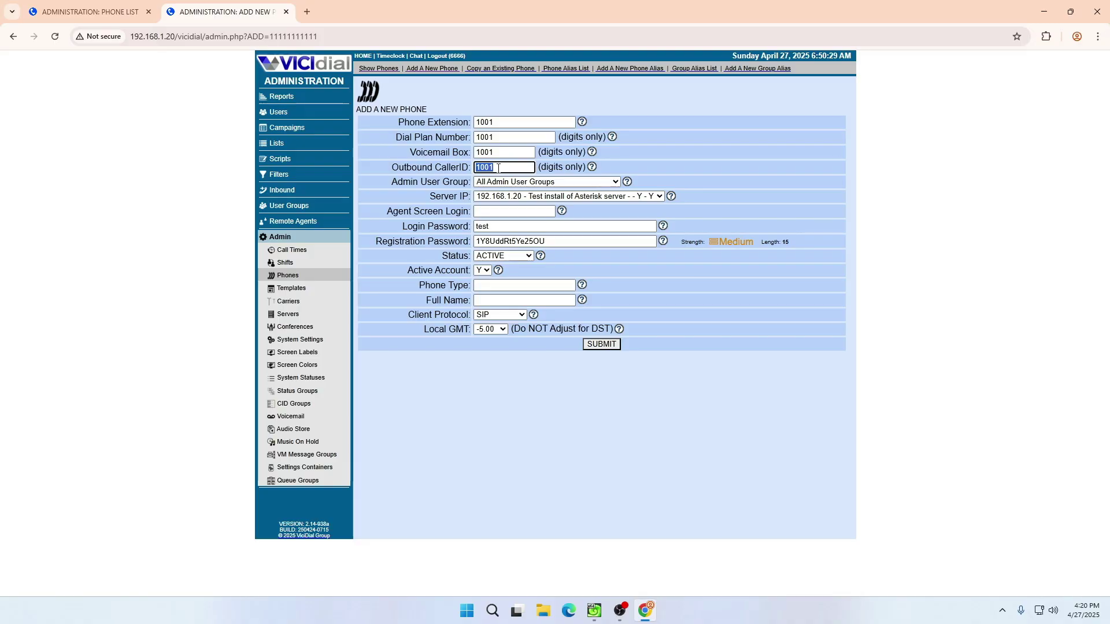
click(498, 169)
- Assign the phone to the Agent group, set screen login 1001, and enter the login password
click(512, 182)
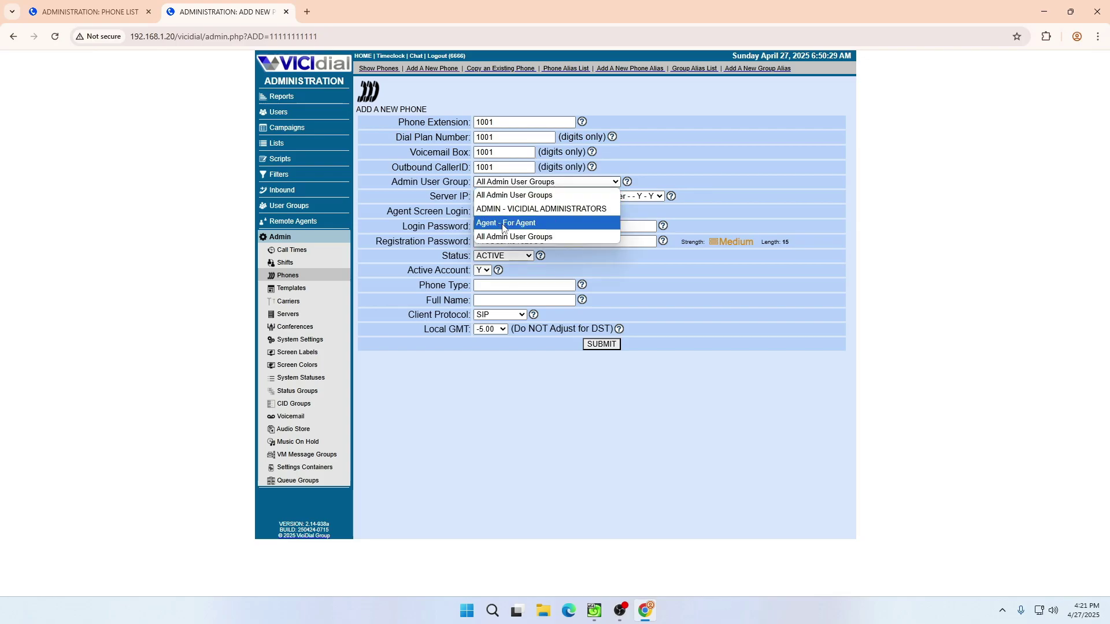
click(487, 215)
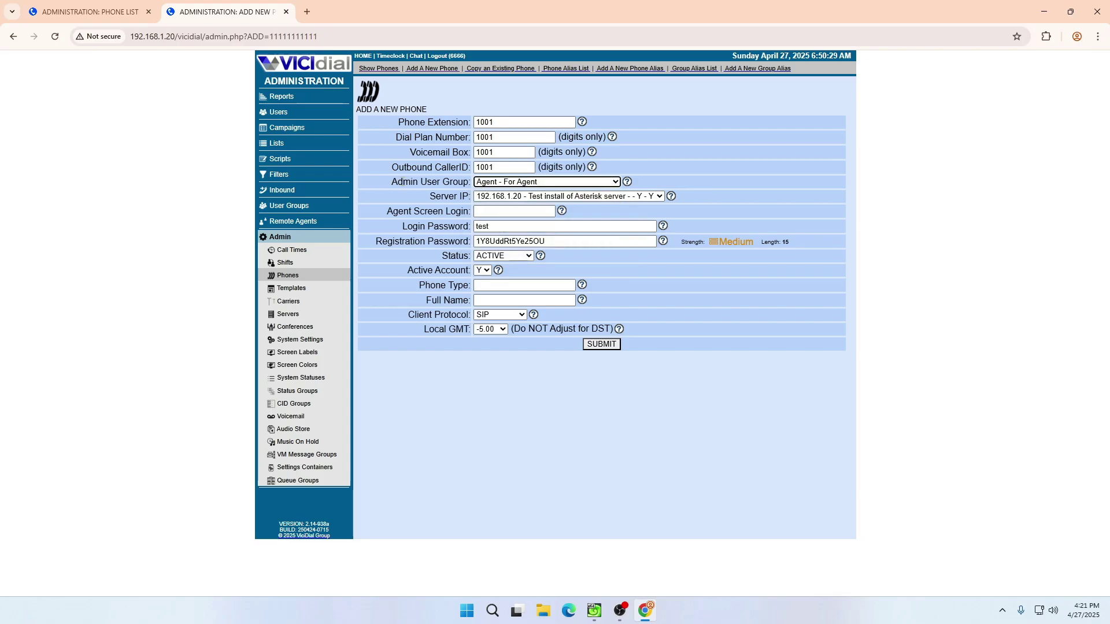
click(507, 184)
click(500, 225)
click(494, 210)
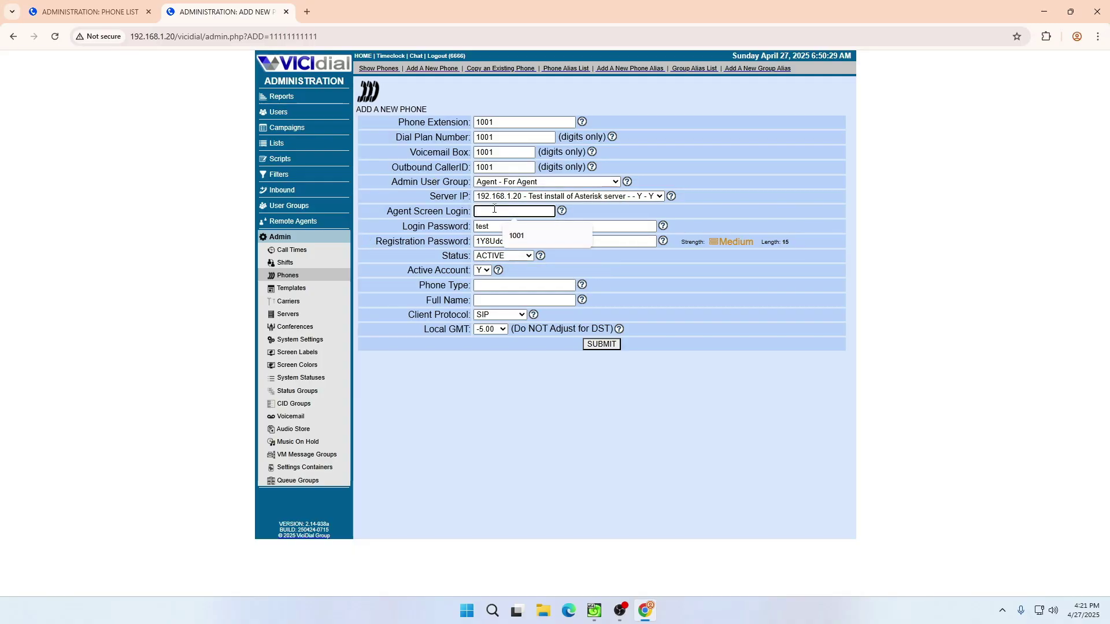
click(516, 235)
double_click(511, 227)
text(1001)
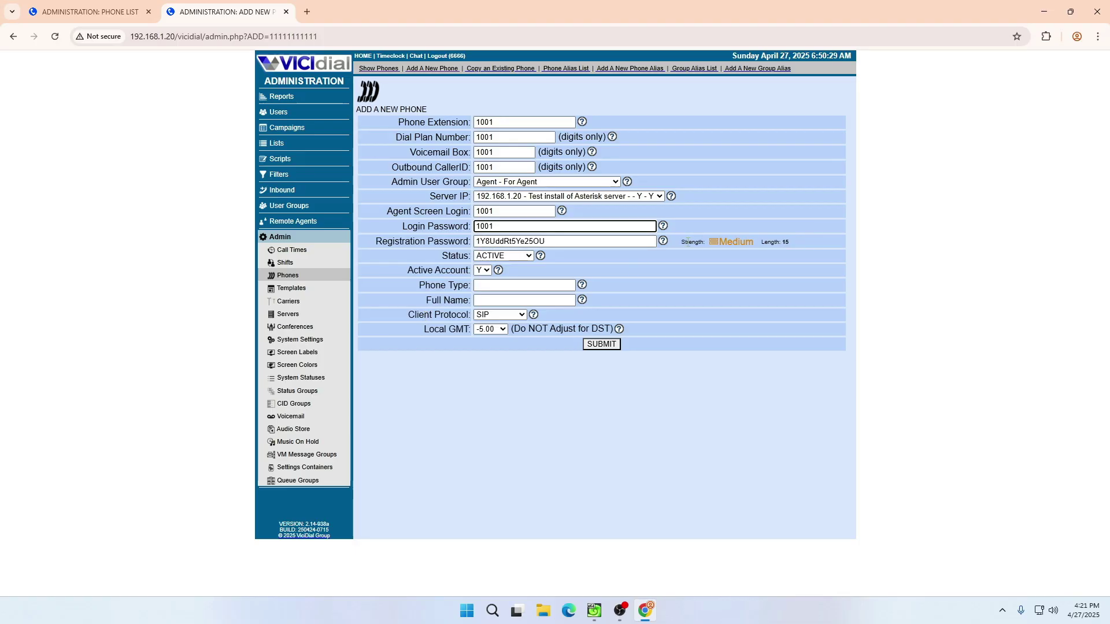
- Enter the registration password, set phone type and full name to 1001, and submit
click(517, 242)
text(asdfasdf)
click(489, 242)
text(asdf)
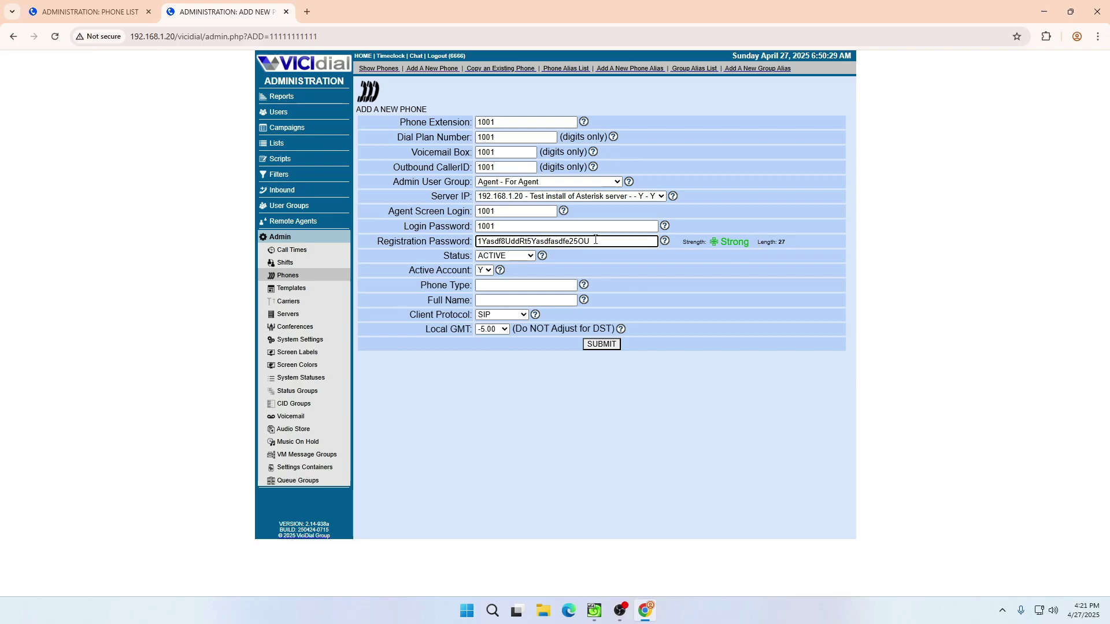
drag(598, 239, 442, 238)
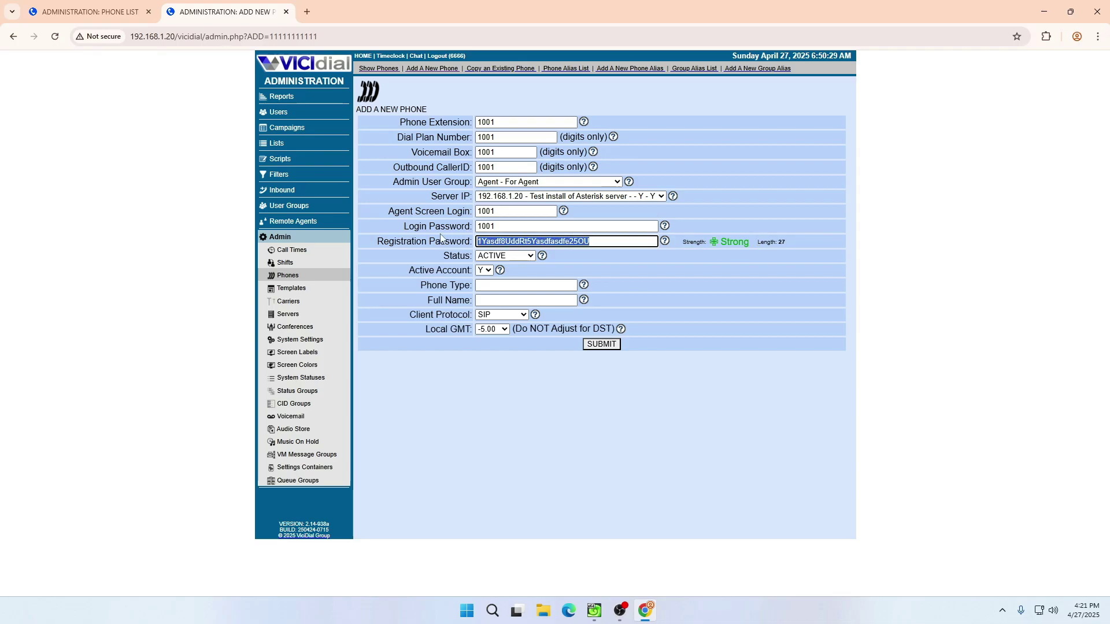
text(1001)
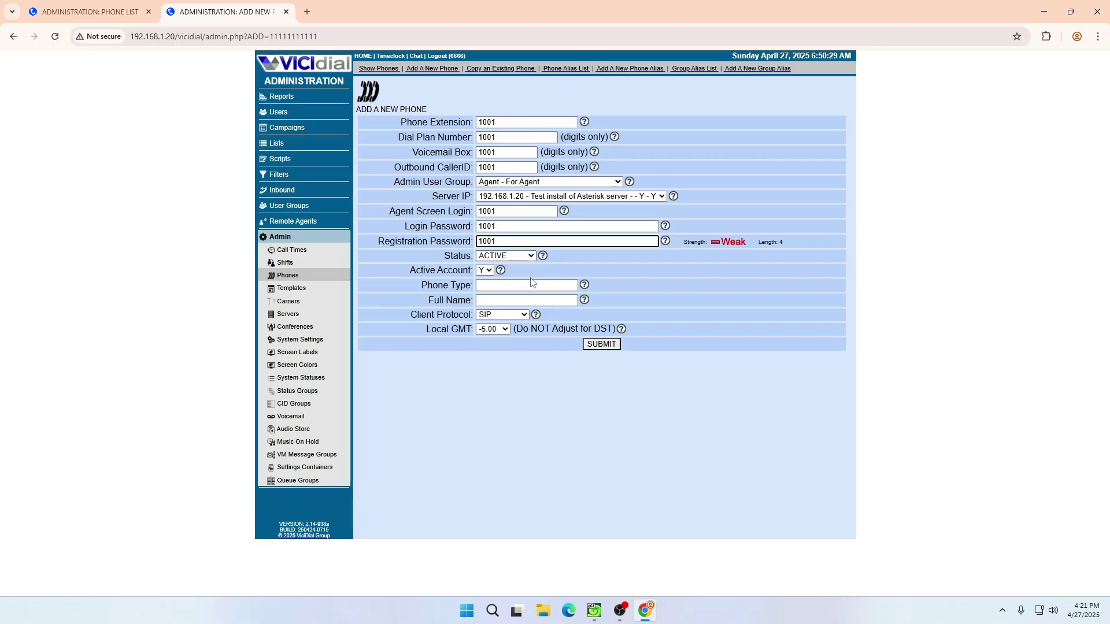
click(531, 282)
click(532, 308)
click(529, 300)
click(555, 322)
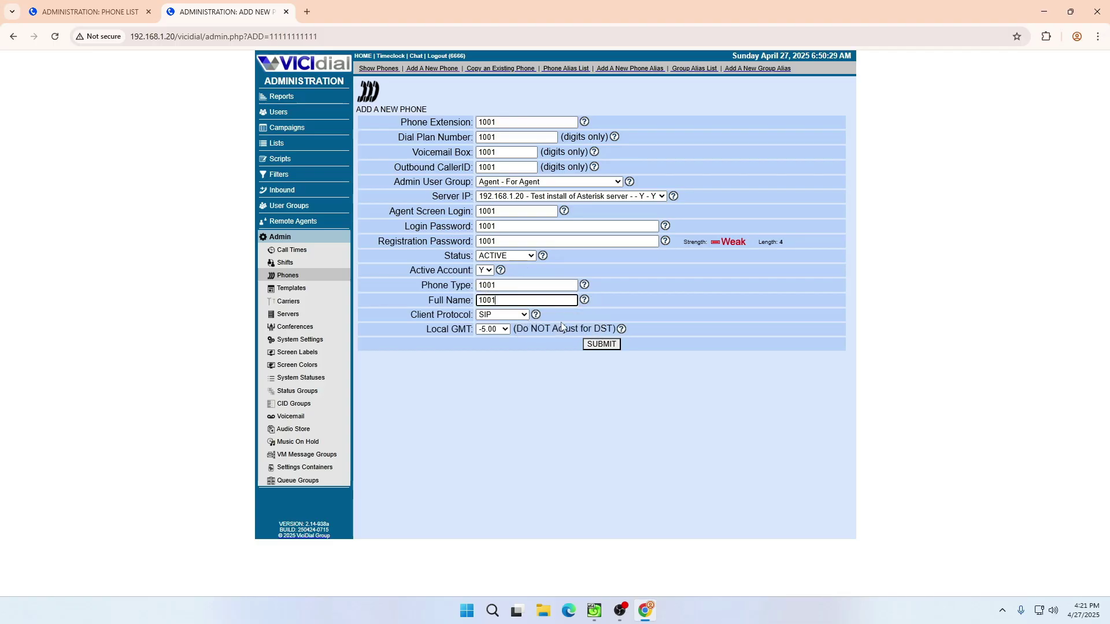
click(601, 345)
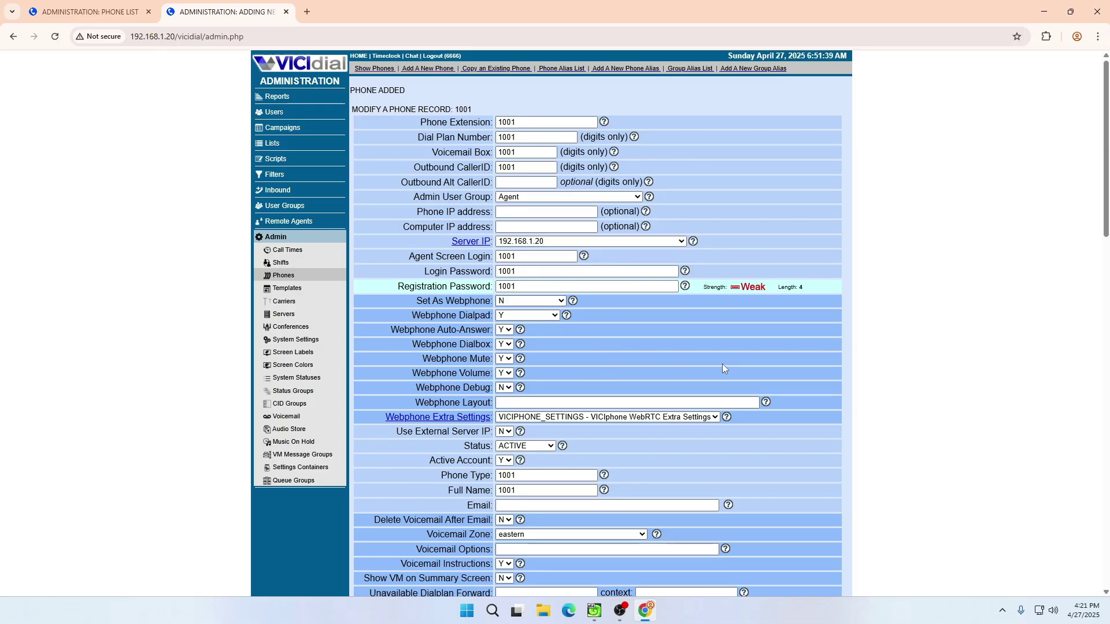
- Leave Set As Webphone at N and resubmit phone 1001's record
click(510, 301)
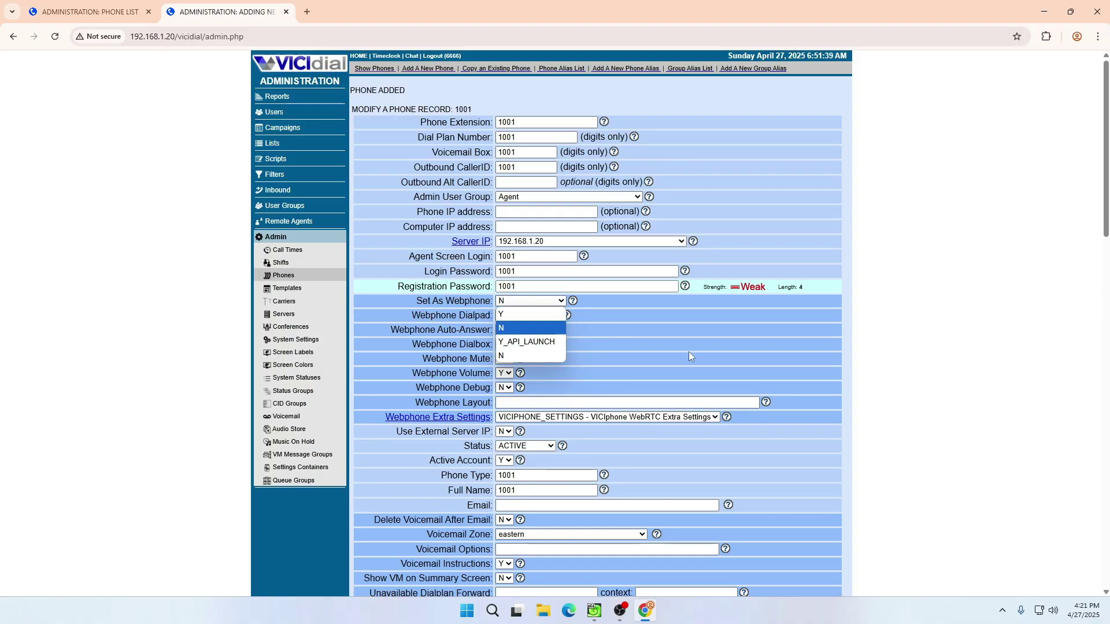
scroll(689, 352, down, 15)
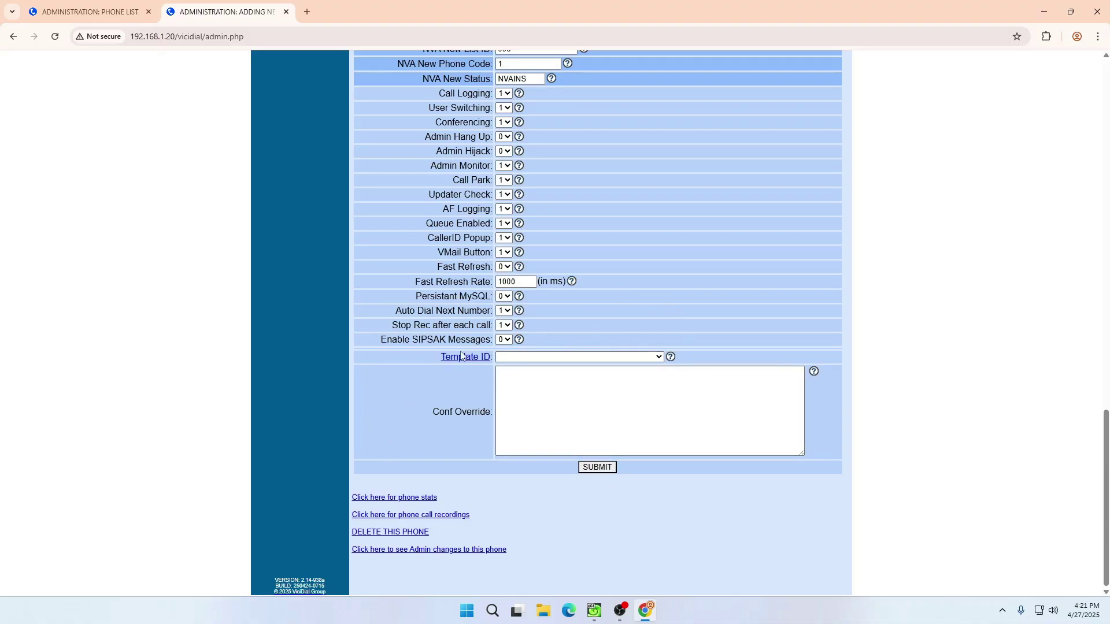
click(607, 471)
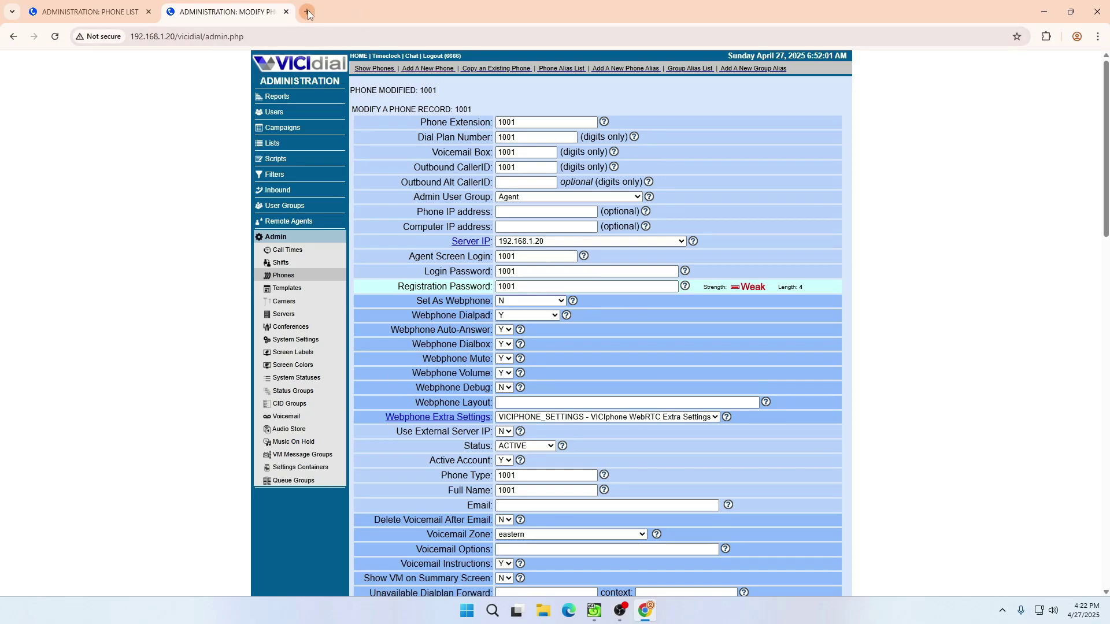
- Launch the softphone from the app search and open its Accounts list
click(274, 113)
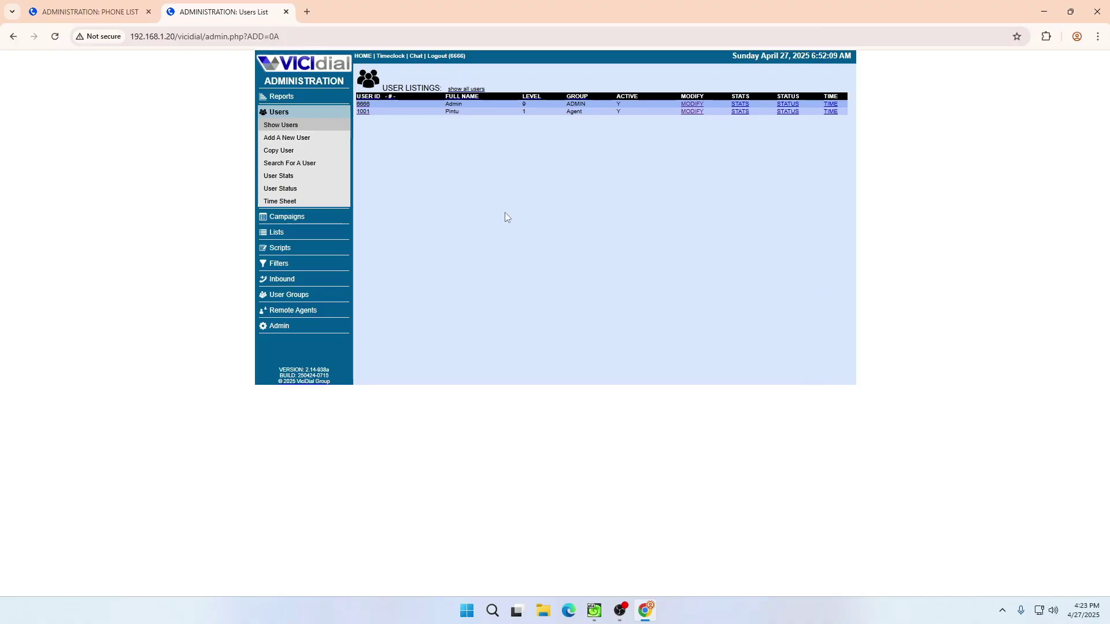
key(super)
text(zoiper)
key(Return)
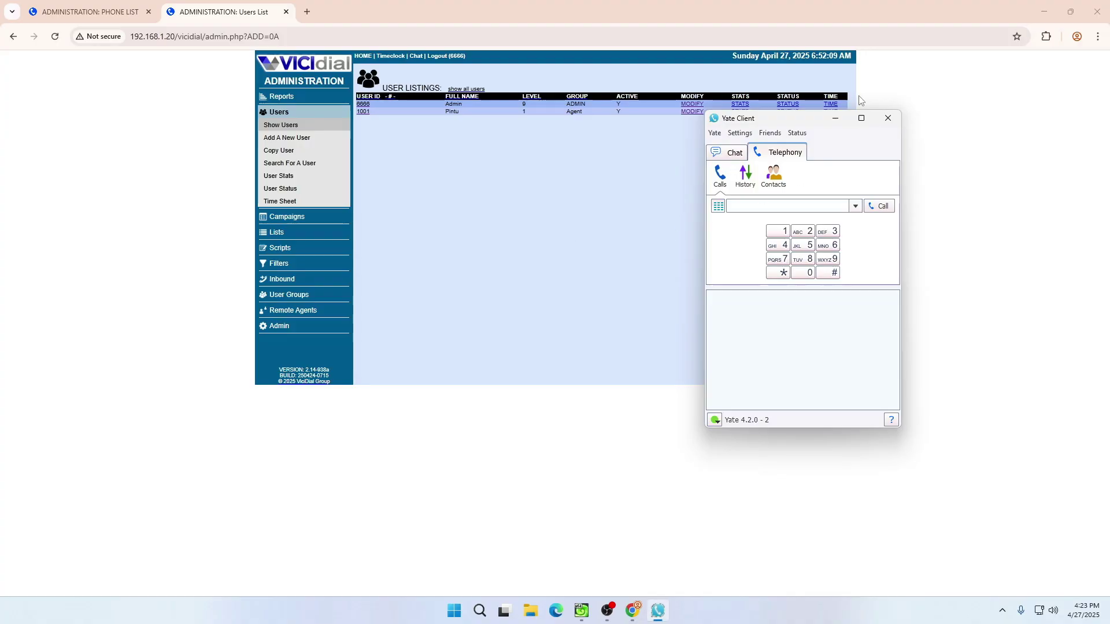
drag(796, 116, 699, 119)
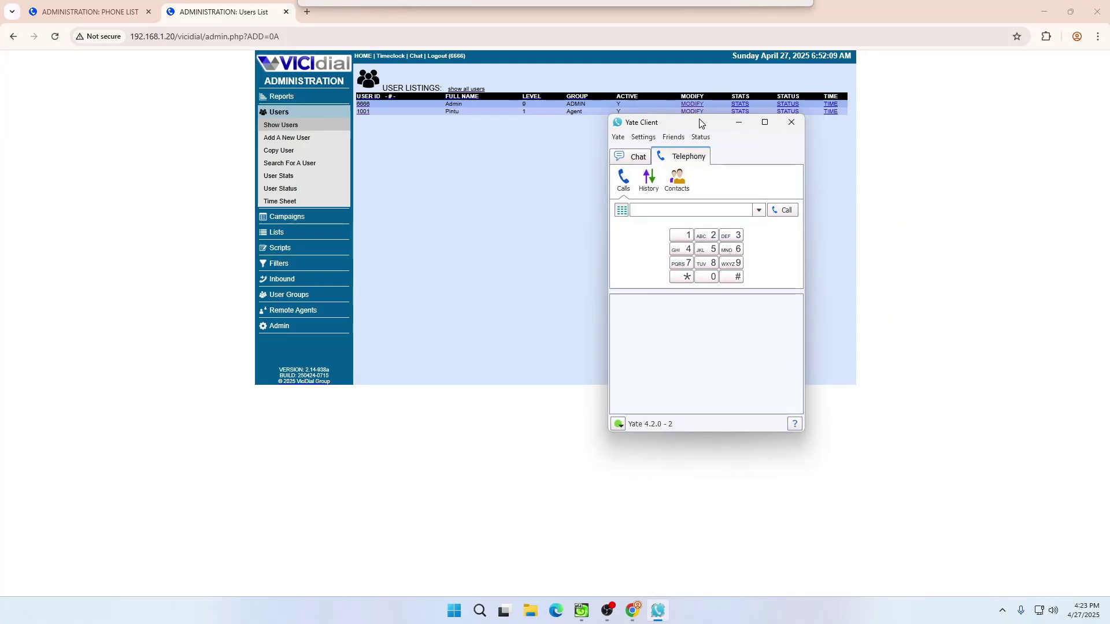
click(646, 139)
click(646, 164)
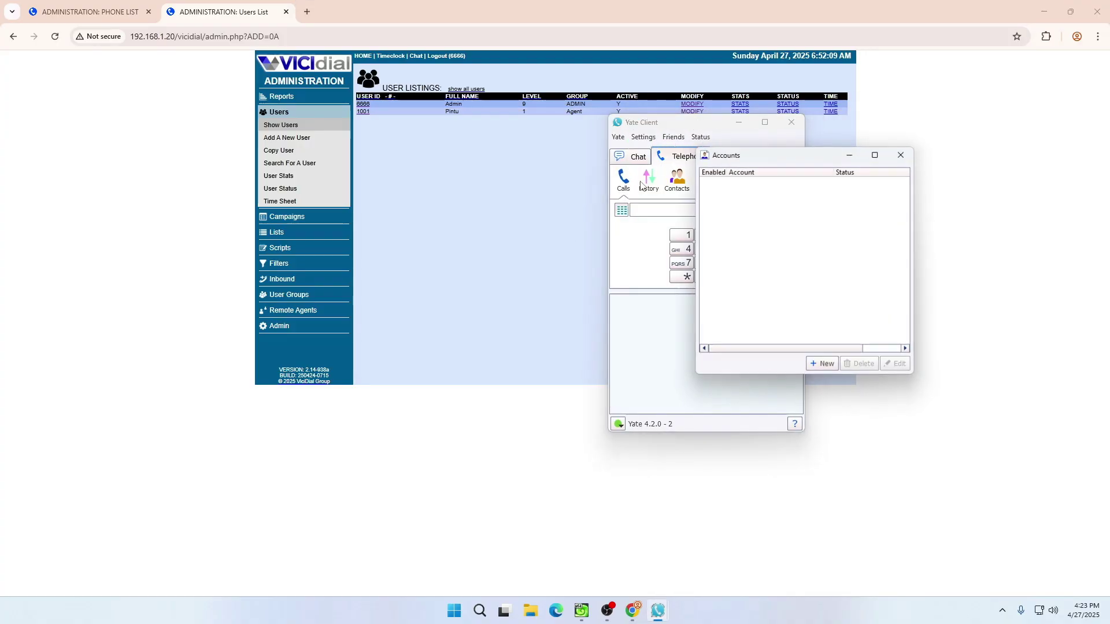
drag(769, 155, 717, 148)
- Start a new SIP account for username 1001 and copy phone 1001's registration password from VICIdial
click(768, 364)
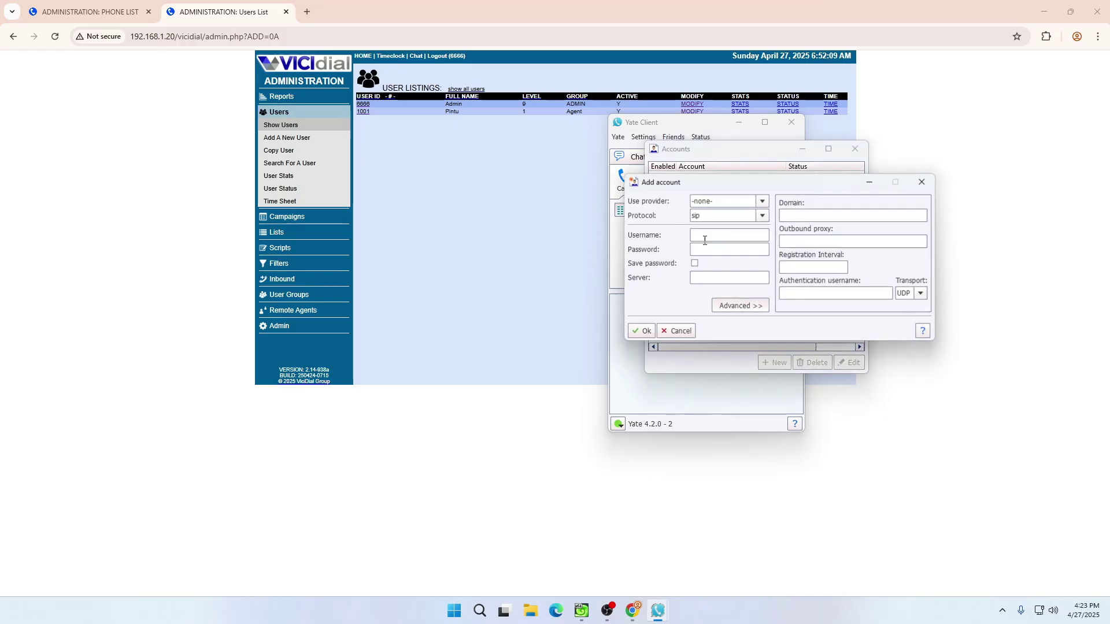
click(711, 235)
text(1001)
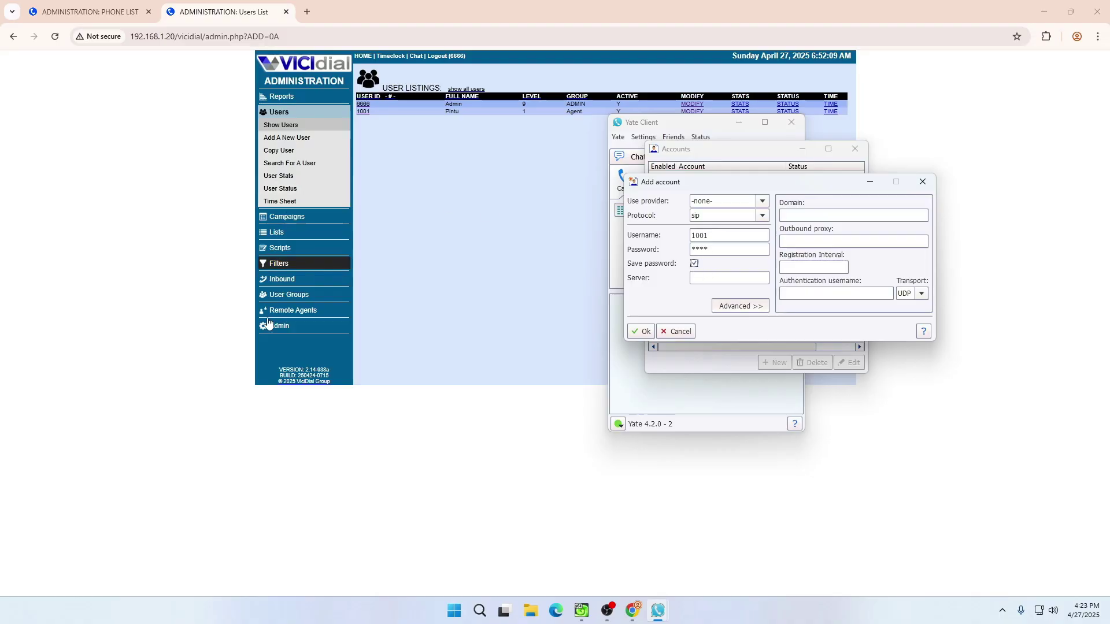
click(279, 326)
click(464, 186)
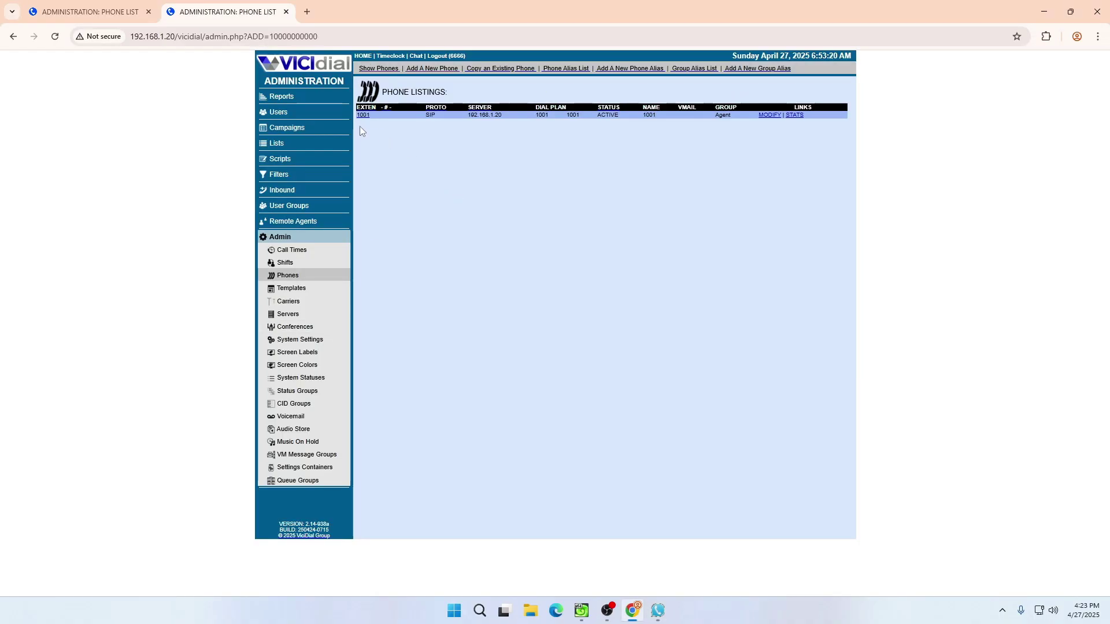
click(365, 116)
double_click(506, 270)
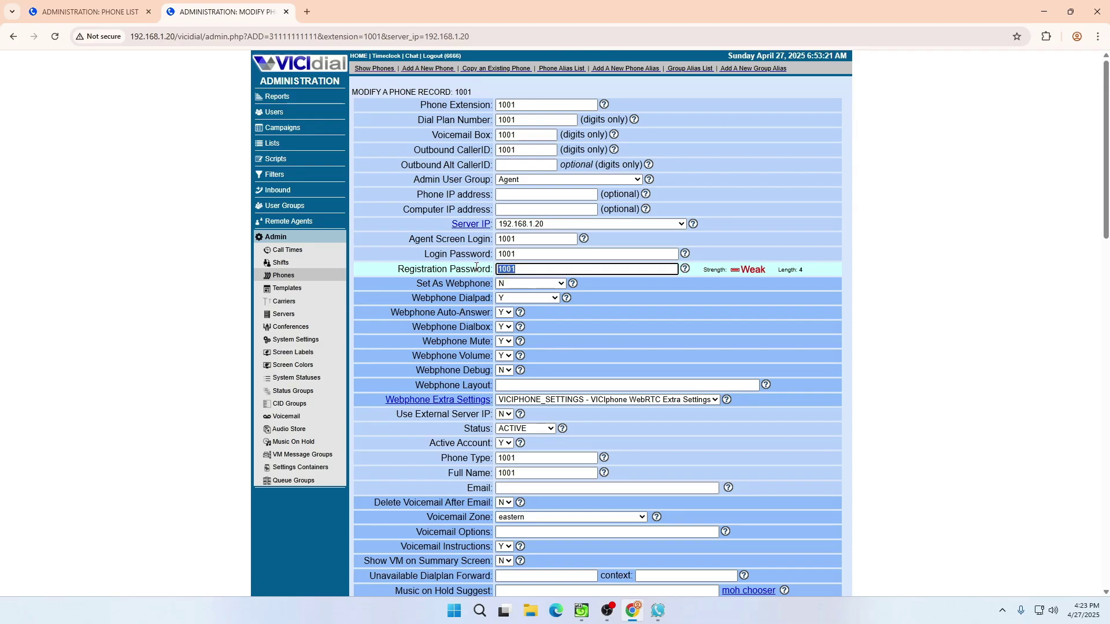
- Enter the registration password and server 192.168.1.20 in the new account, then confirm it
click(658, 611)
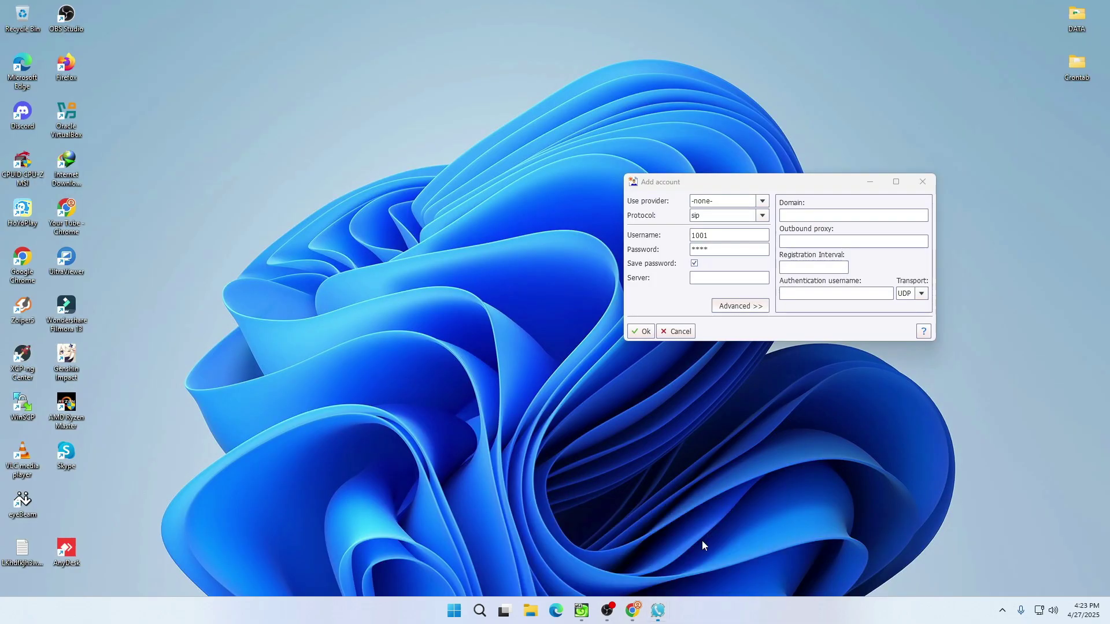
click(702, 541)
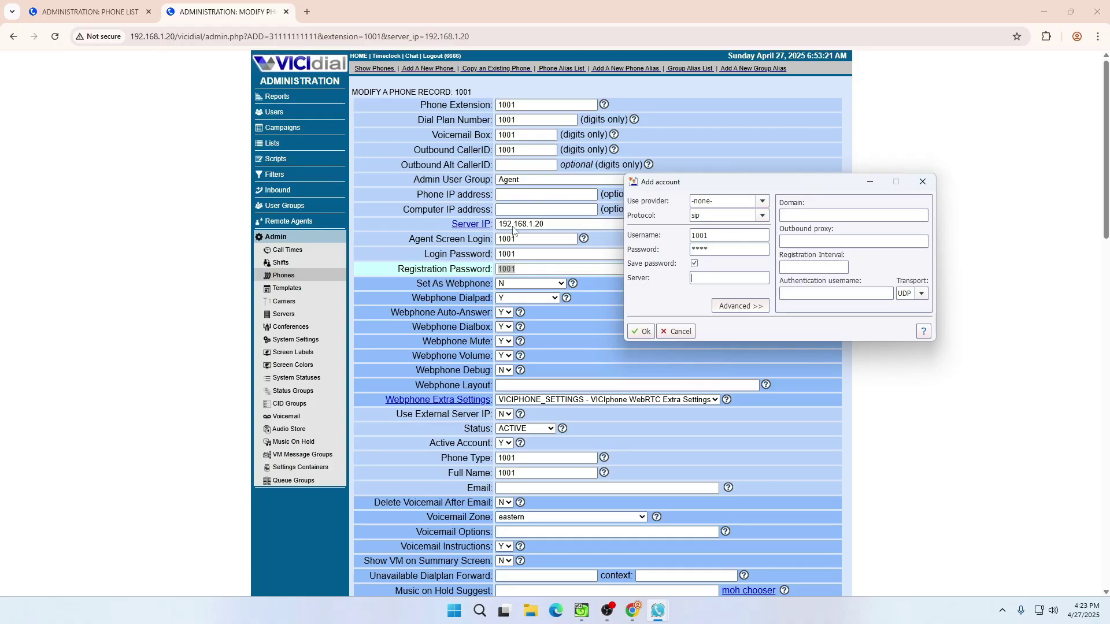
click(719, 277)
click(634, 334)
- Close the Accounts list and move the softphone window off the phone form
mouse_move(658, 611)
click(696, 554)
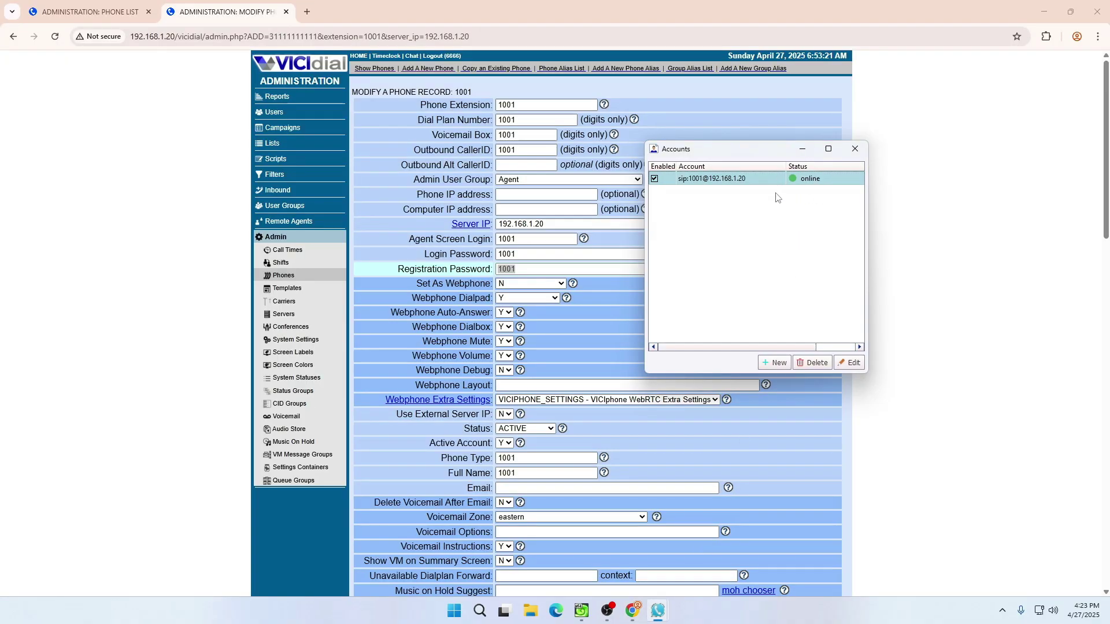
click(855, 149)
click(658, 611)
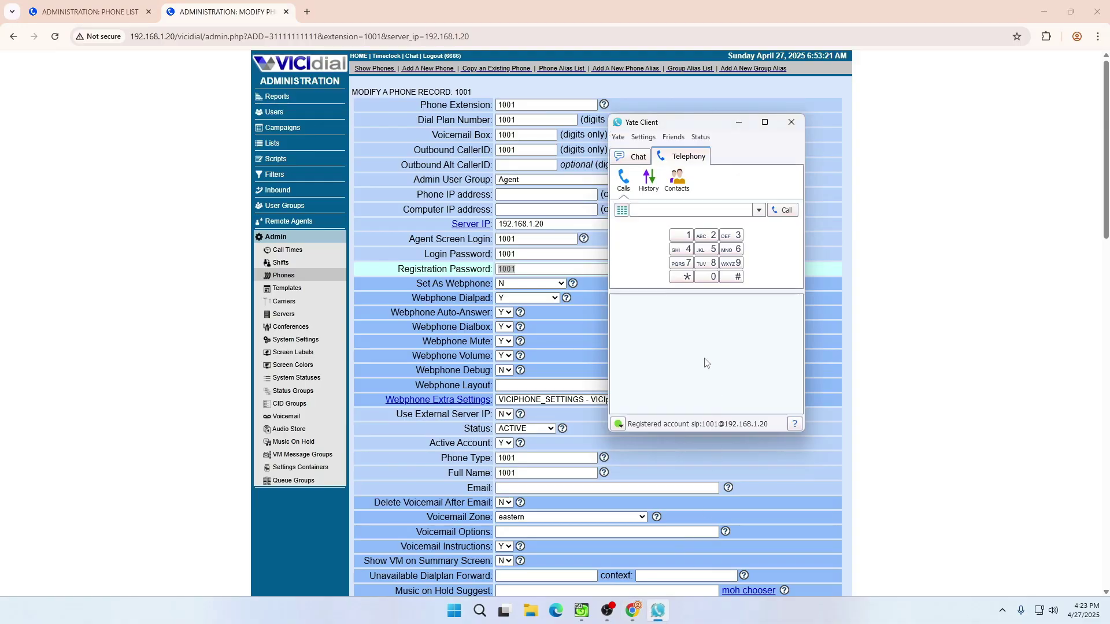
drag(691, 123, 923, 130)
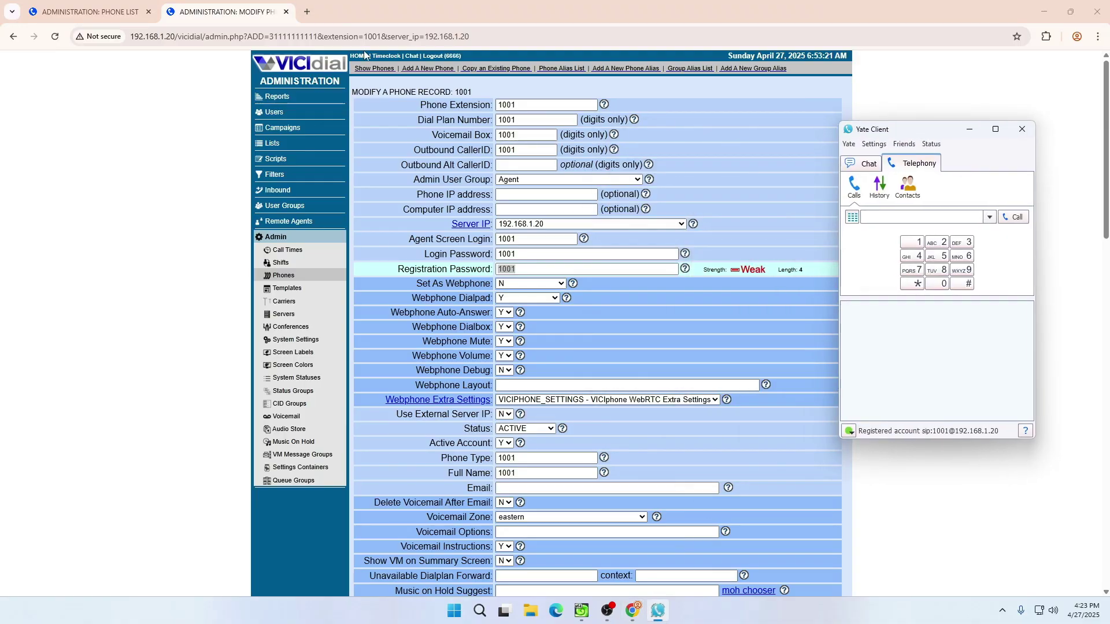
- Load 192.168.1.20 in a new browser tab and go to Agent Login
click(307, 12)
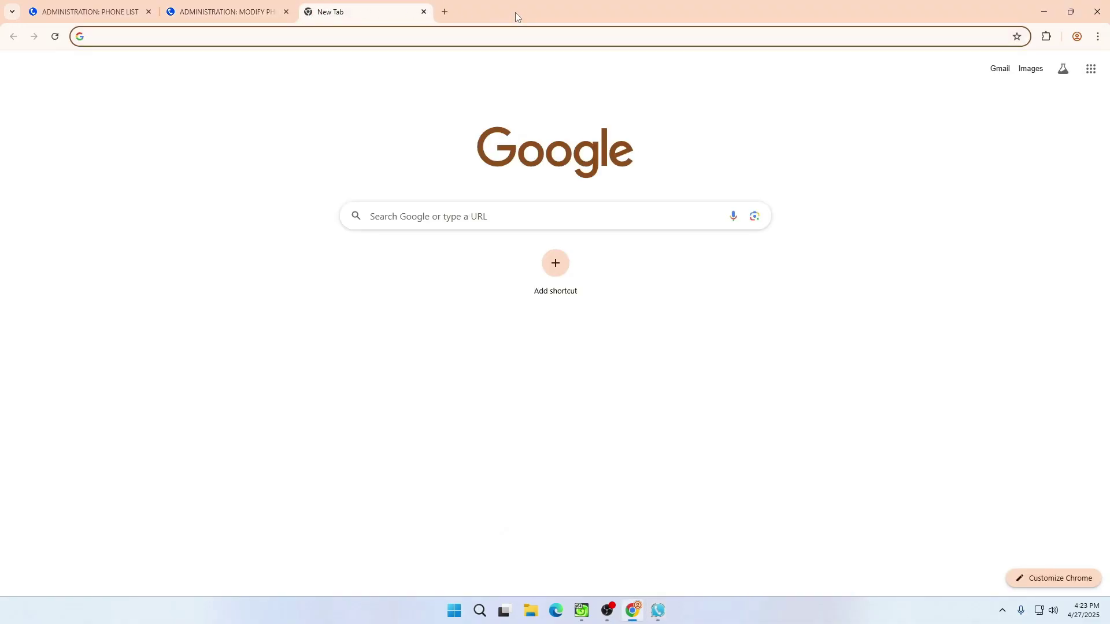
drag(515, 12, 456, 30)
click(802, 25)
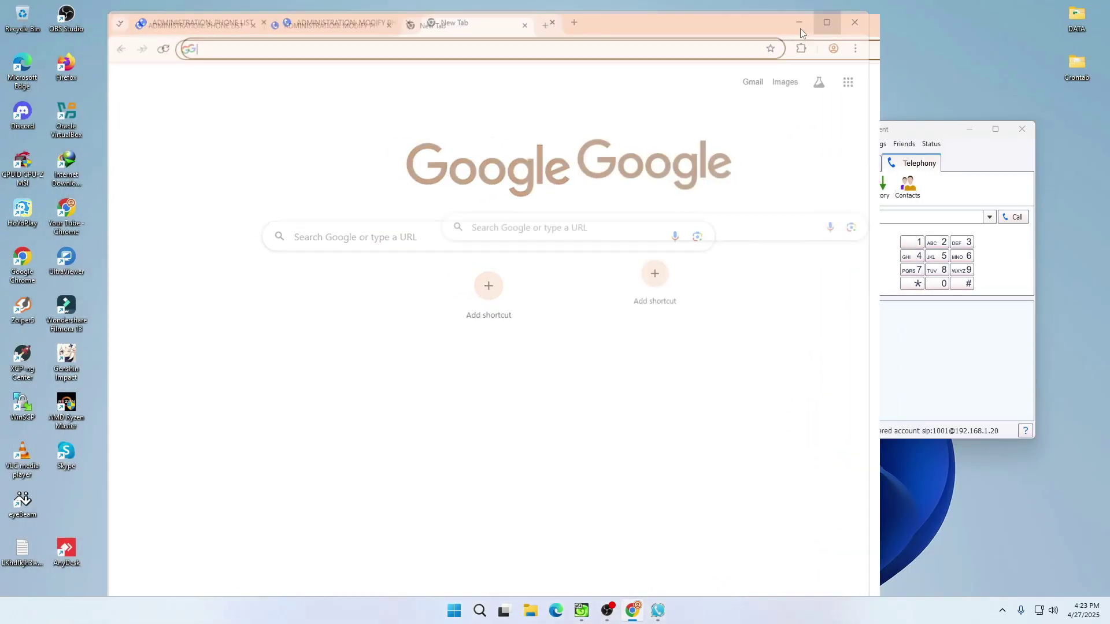
text(192.168.1.20)
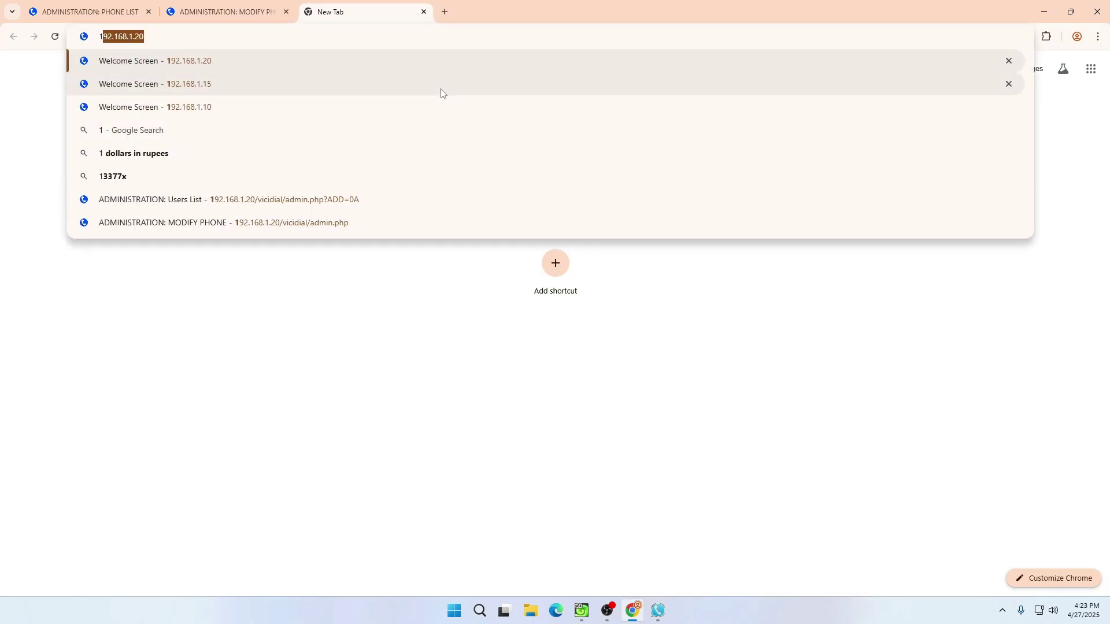
key(Return)
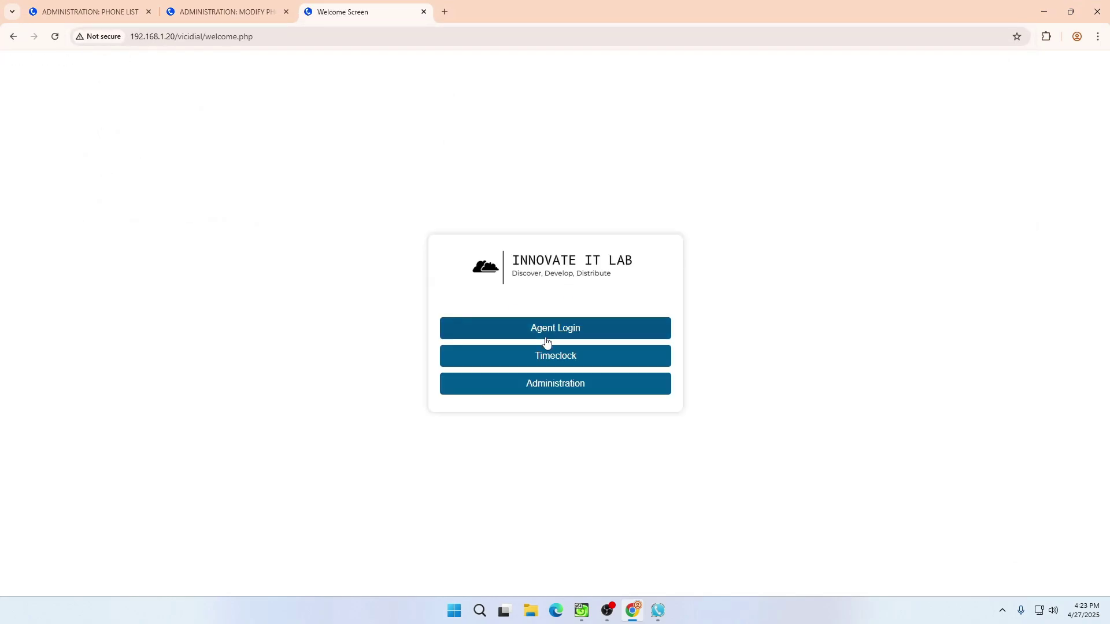
click(548, 325)
- Submit the phone login for phone 1001, checking its password on the phone record
click(545, 141)
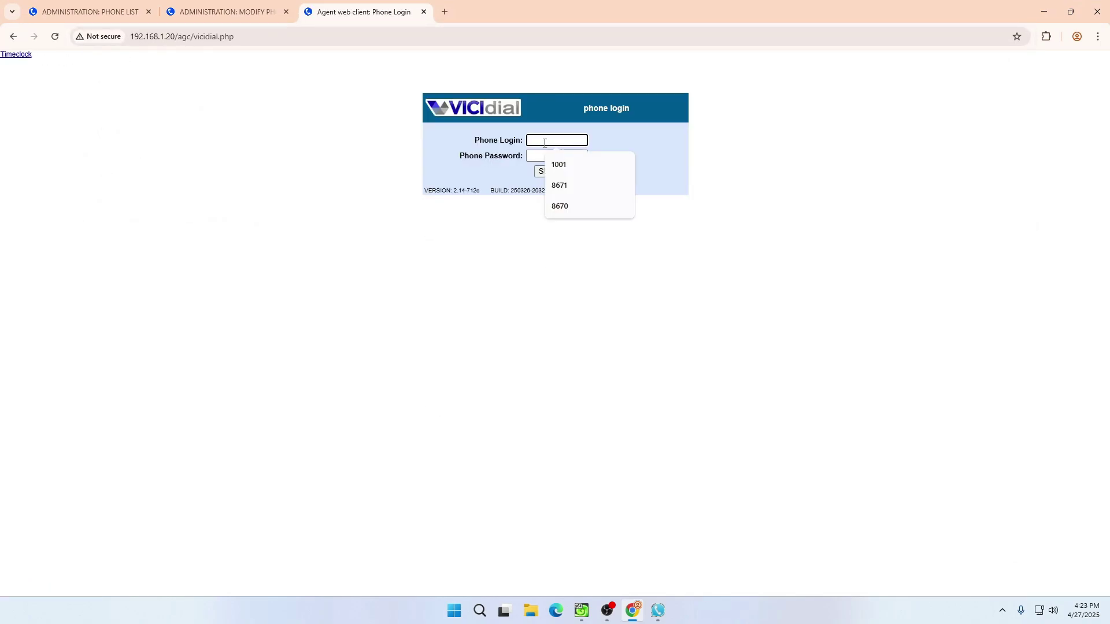
text(1001)
key(Tab)
text(te)
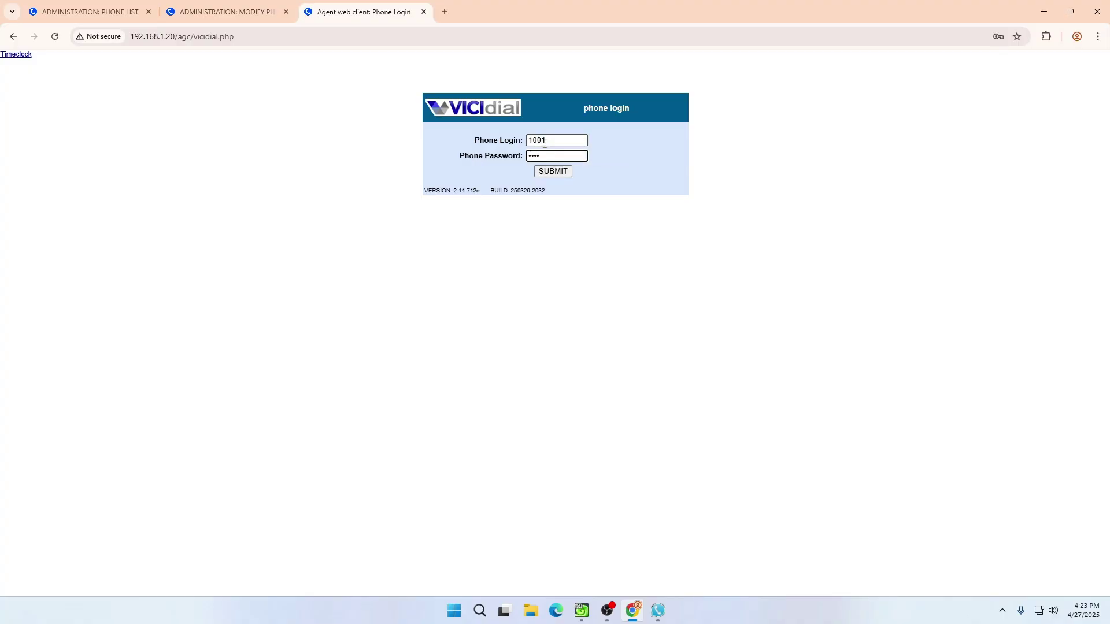
click(227, 11)
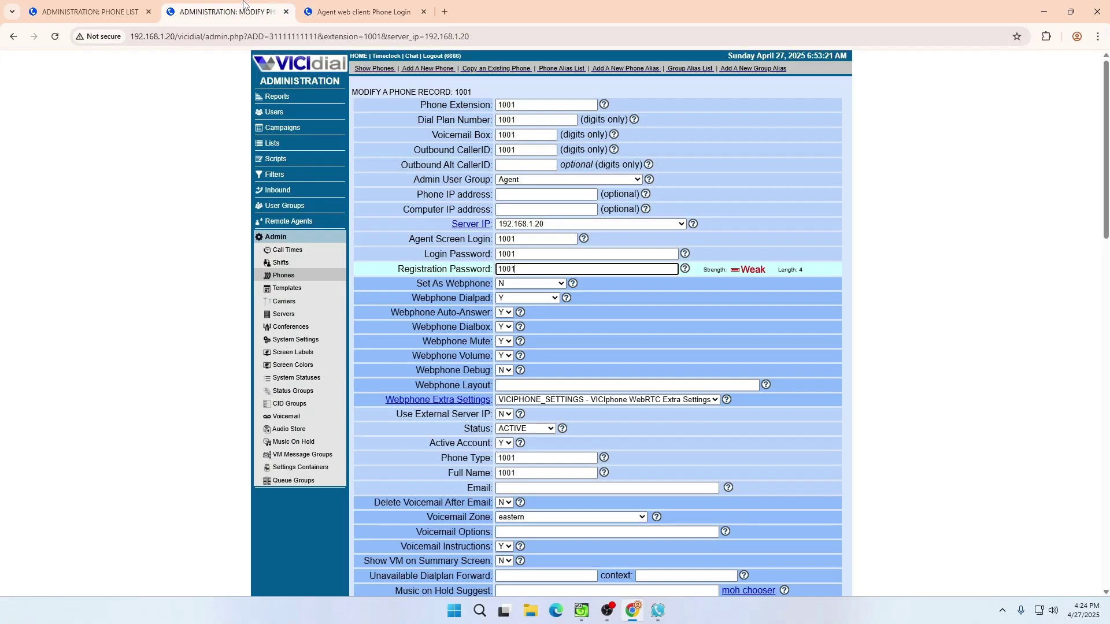
double_click(512, 239)
click(363, 12)
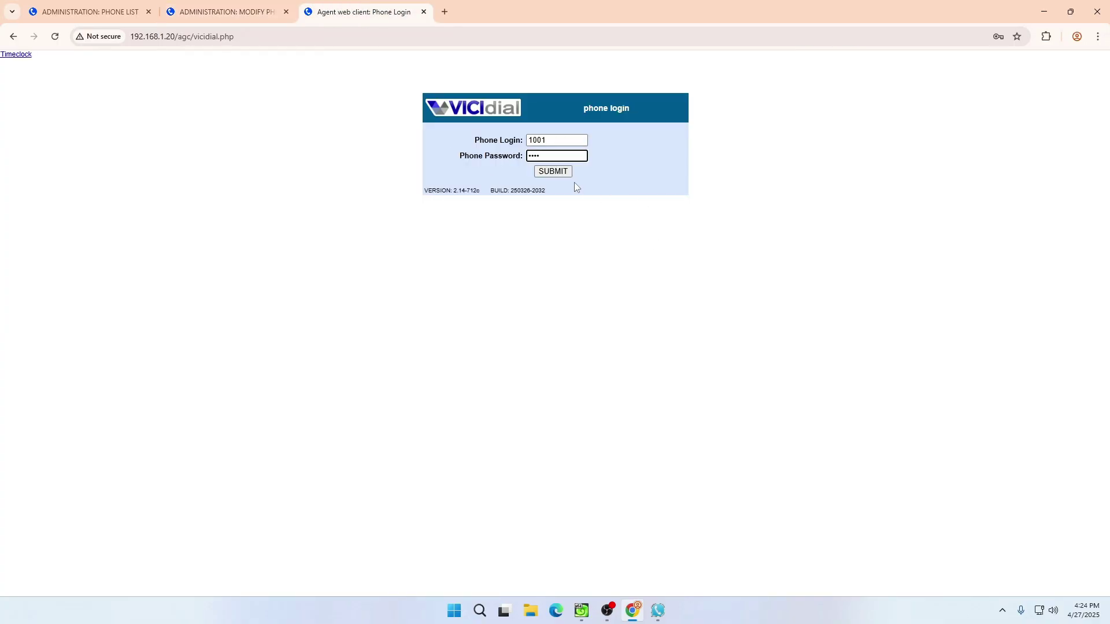
click(555, 172)
- Log user 1001 into the TEST campaign, which is refused for no hopper leads
click(545, 140)
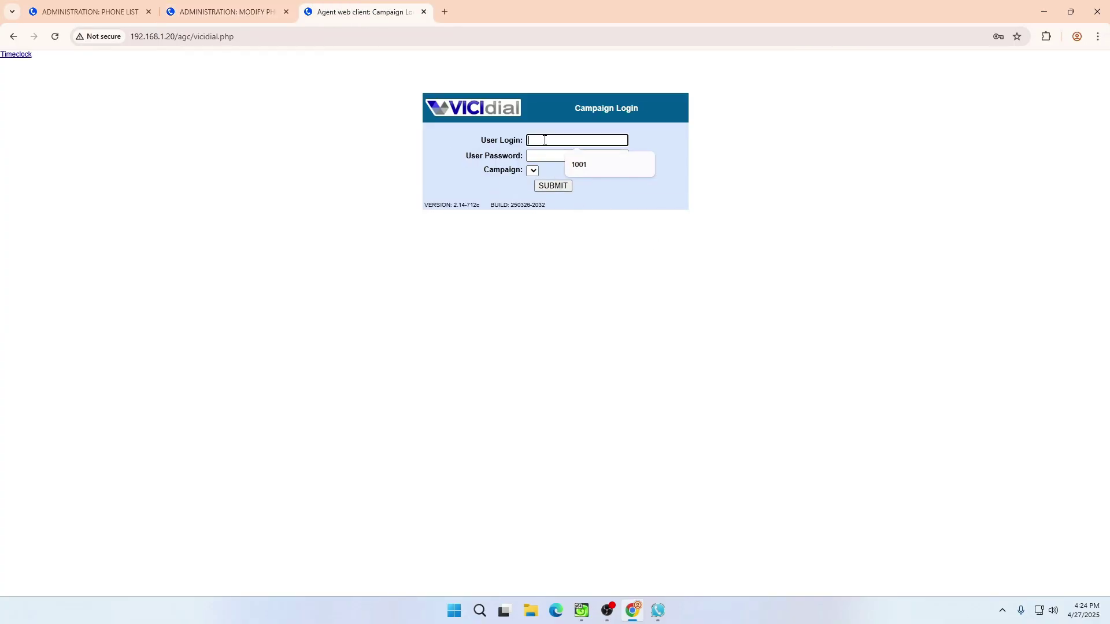
text(1001)
key(Tab)
text(1)
key(Tab)
click(596, 171)
click(552, 198)
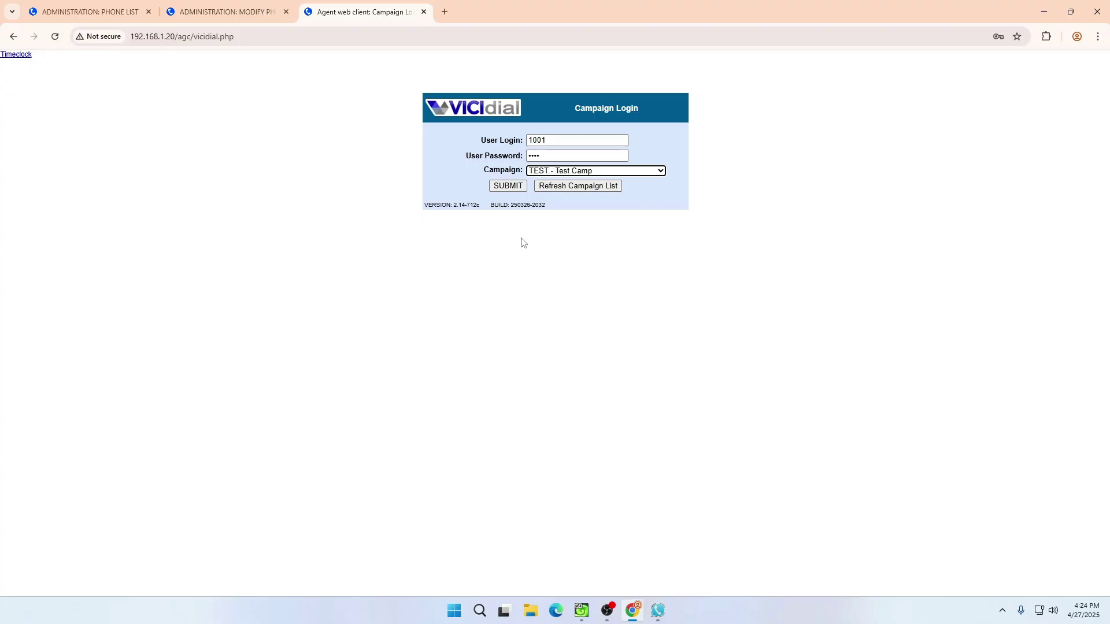
click(508, 187)
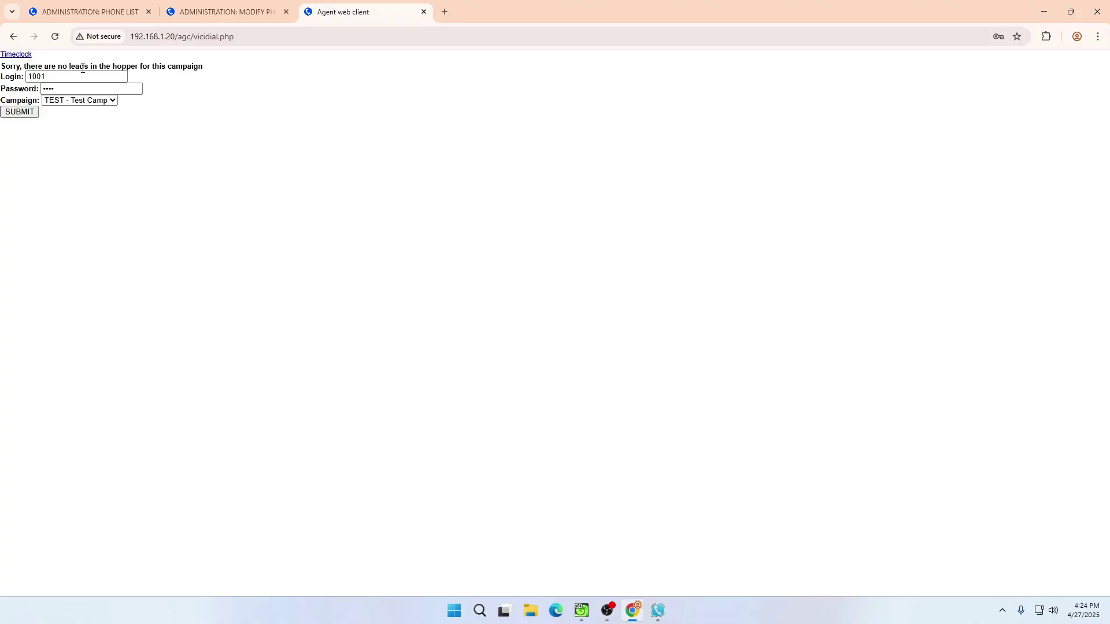
- Open the TEST campaign from the admin Campaigns listing
click(228, 18)
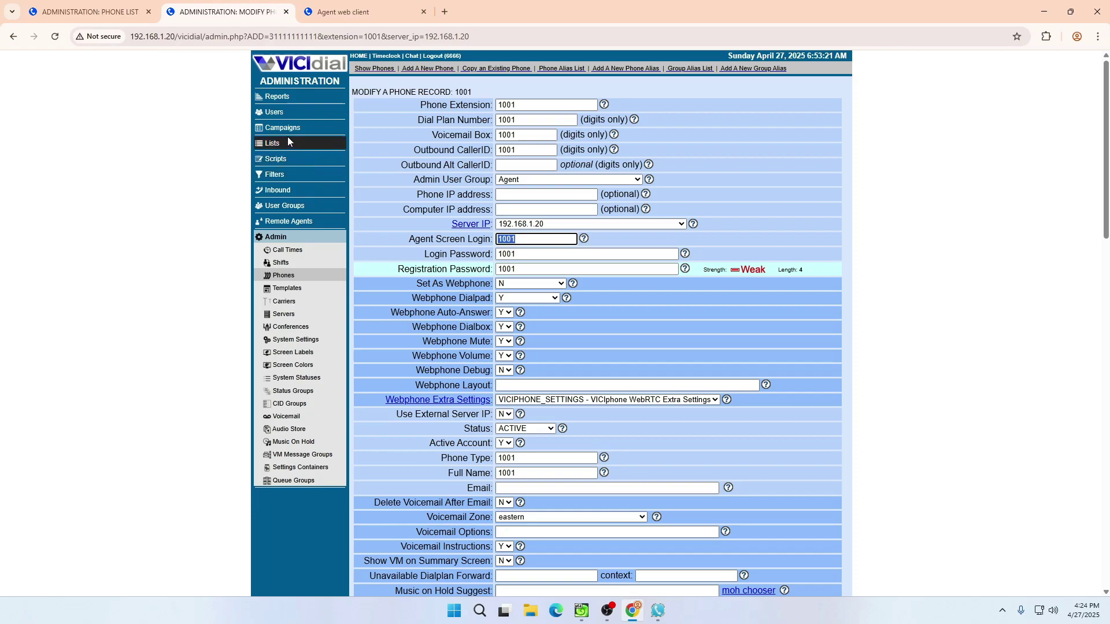
click(286, 132)
click(353, 114)
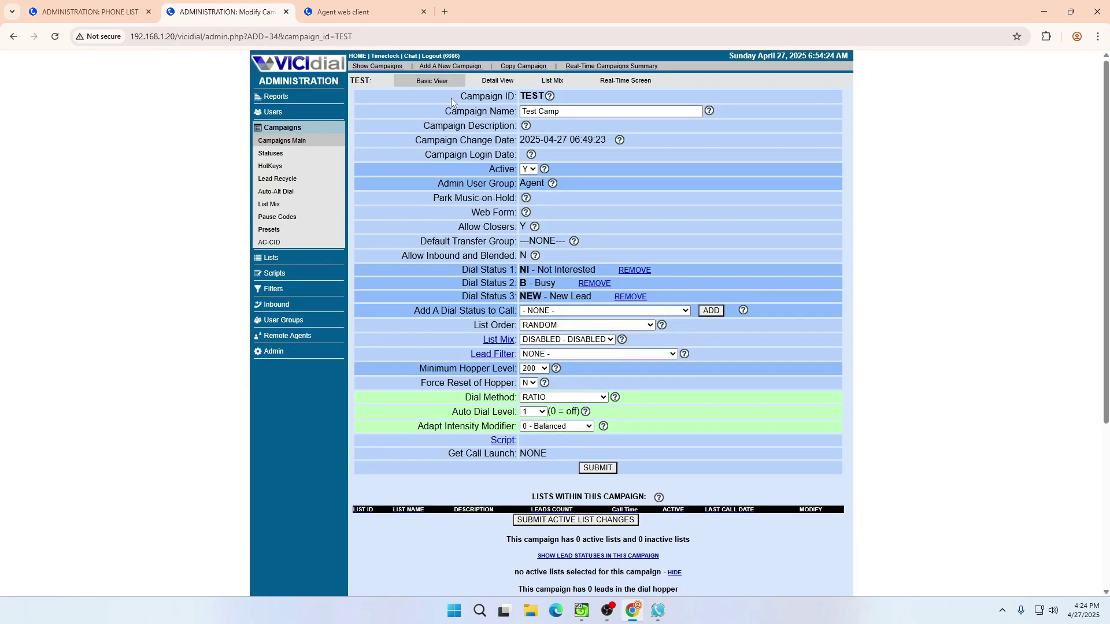
- Open Reports > Real-Time Main Report from the Phone List tab, then return to the campaign settings
scroll(434, 393, down, 5)
scroll(435, 393, up, 5)
click(340, 7)
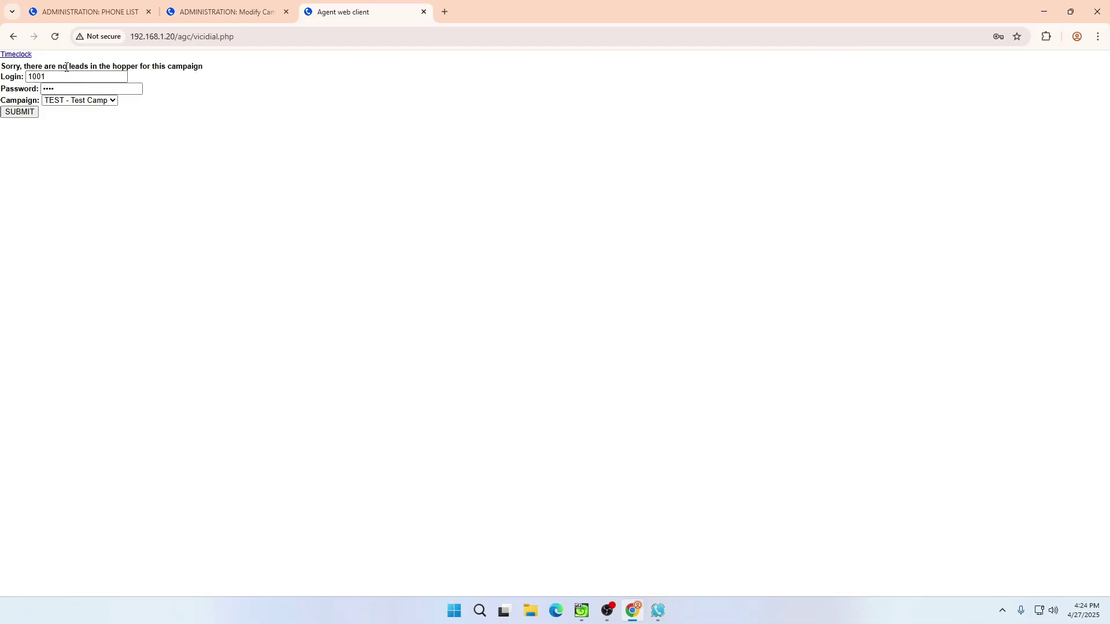
click(233, 7)
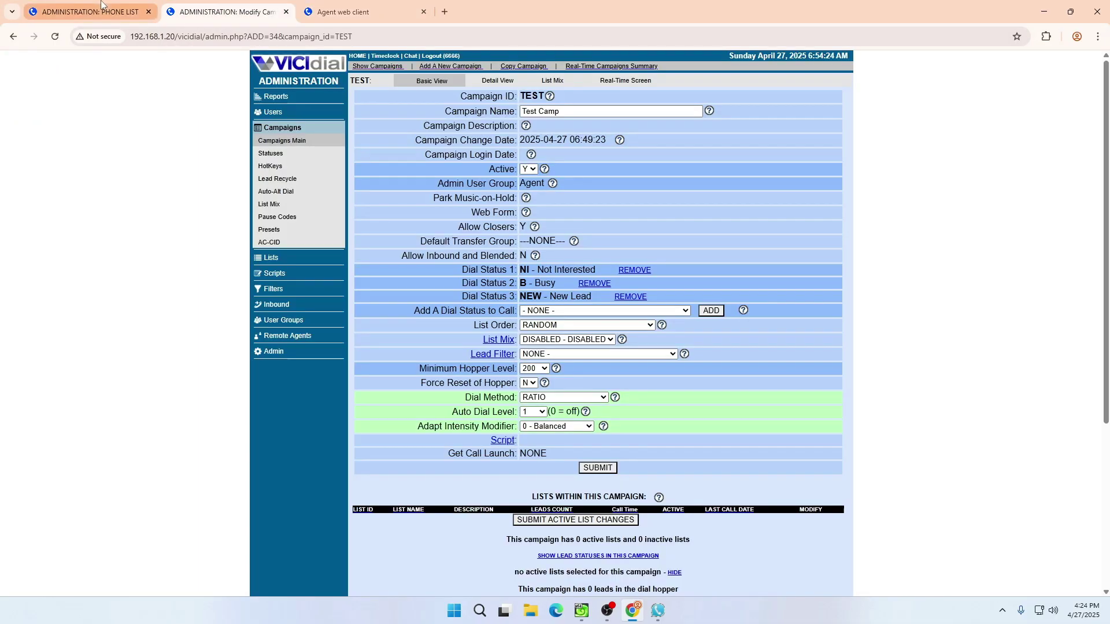
click(87, 12)
click(282, 96)
click(437, 149)
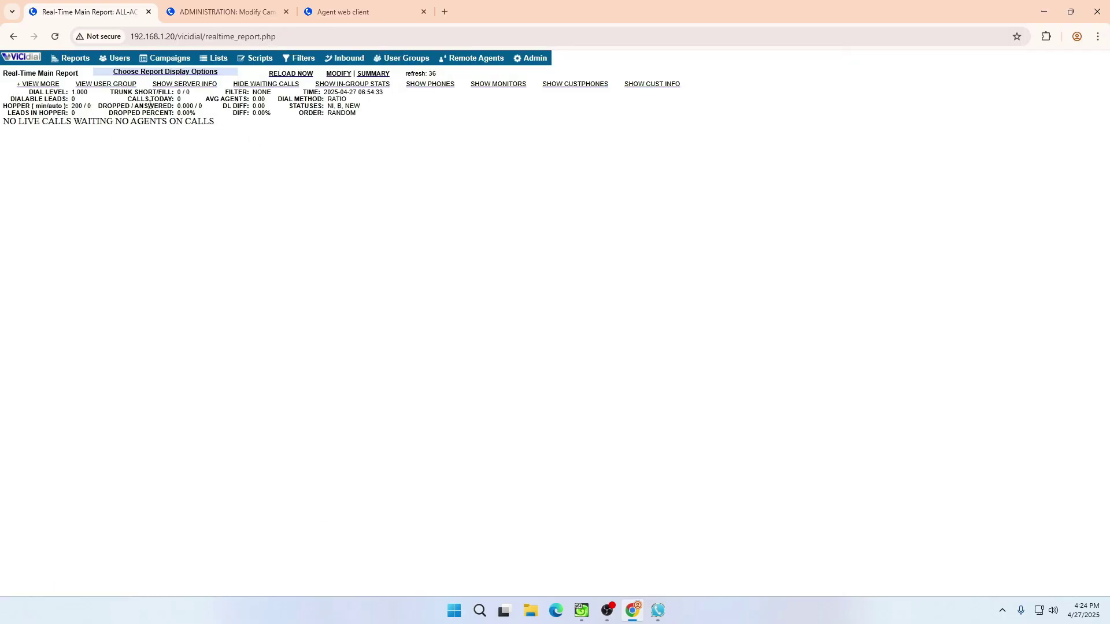
click(228, 12)
click(335, 5)
click(224, 5)
- Open the TEST campaign's Detail View and search it for 'no h'
click(496, 81)
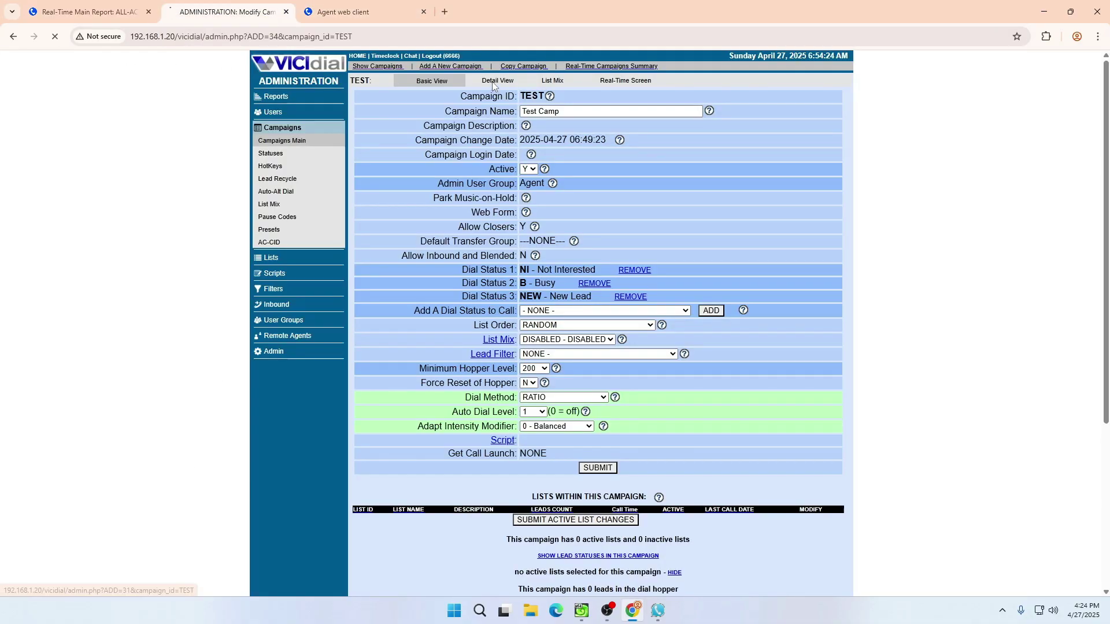
key(ctrl+f)
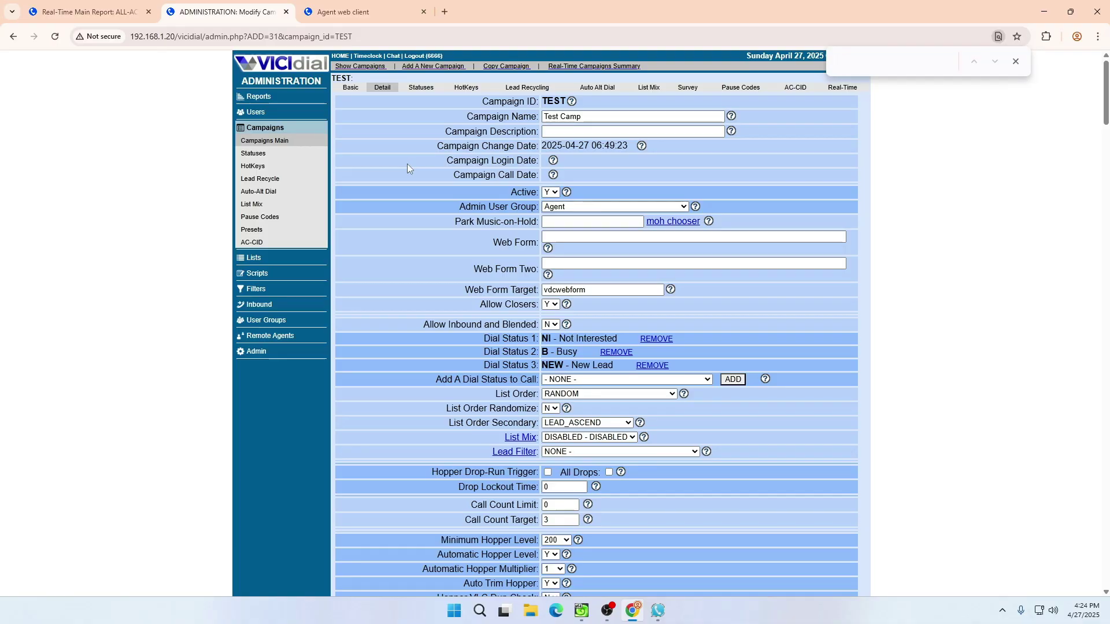
click(264, 141)
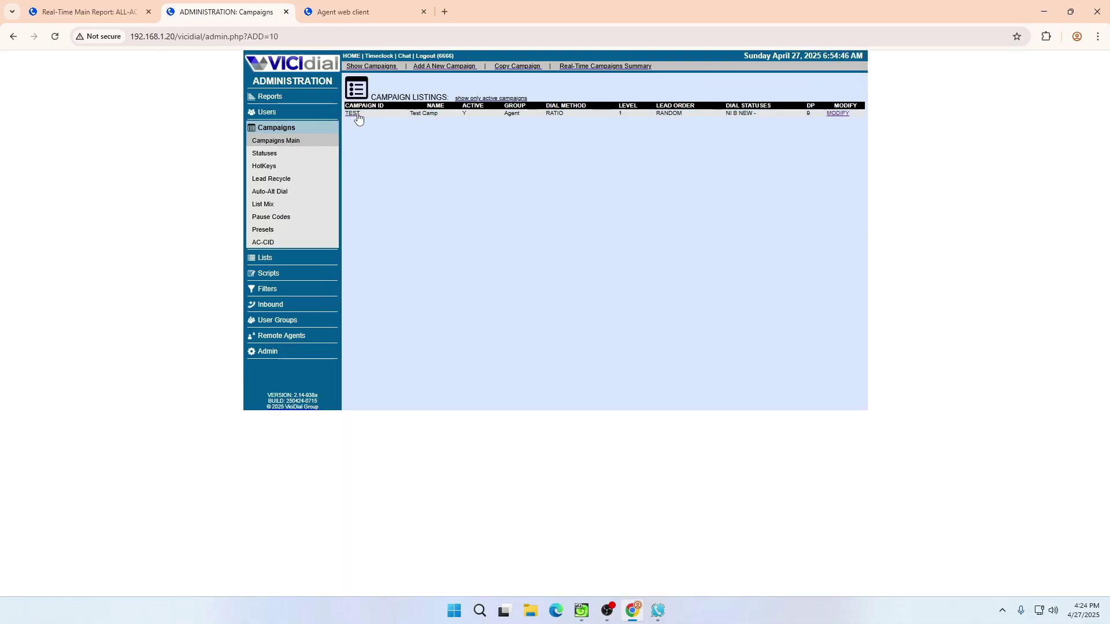
click(352, 113)
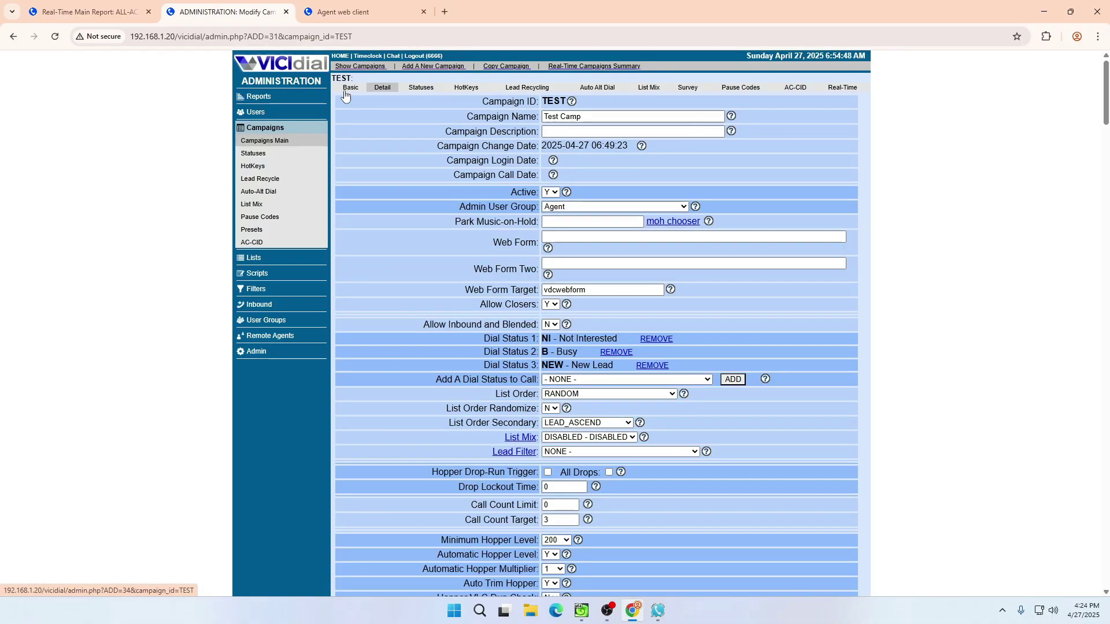
key(ctrl+f)
text(no h)
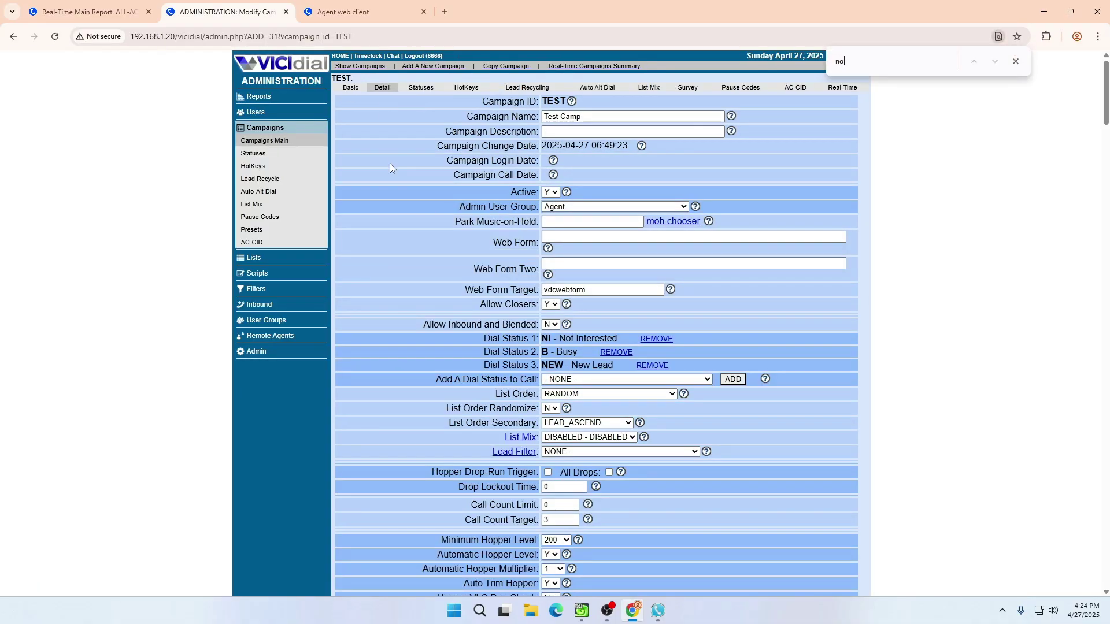
- Set Allow No-Hopper-Leads Logins and No Hopper Dialing to Y, save, and retry the agent login
click(550, 309)
click(549, 331)
click(551, 324)
click(551, 337)
click(562, 177)
key(Return)
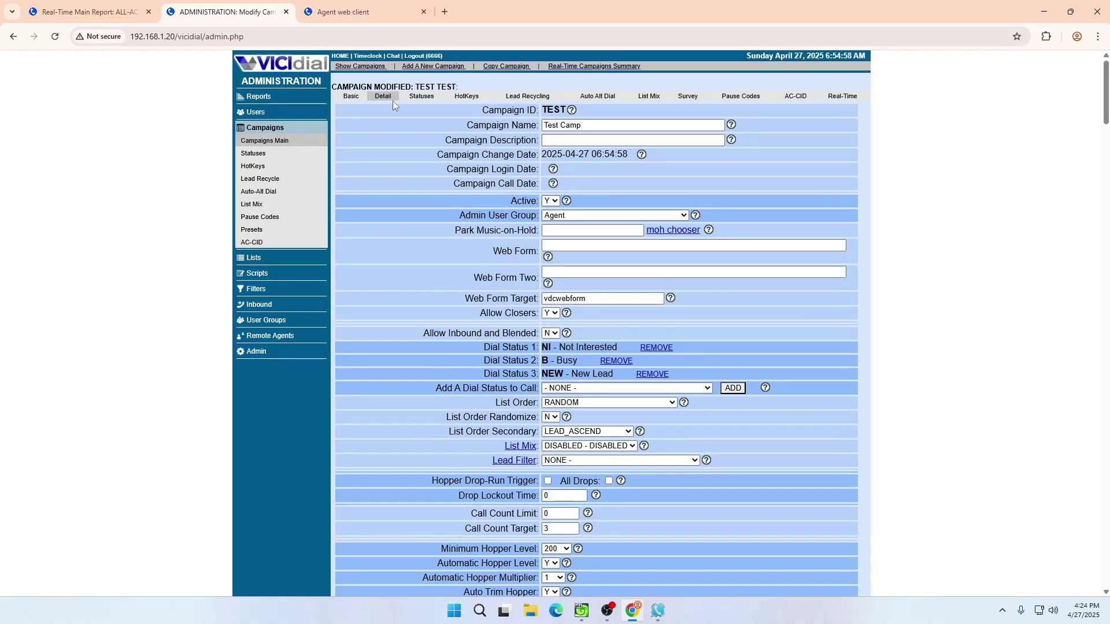
click(359, 11)
click(20, 112)
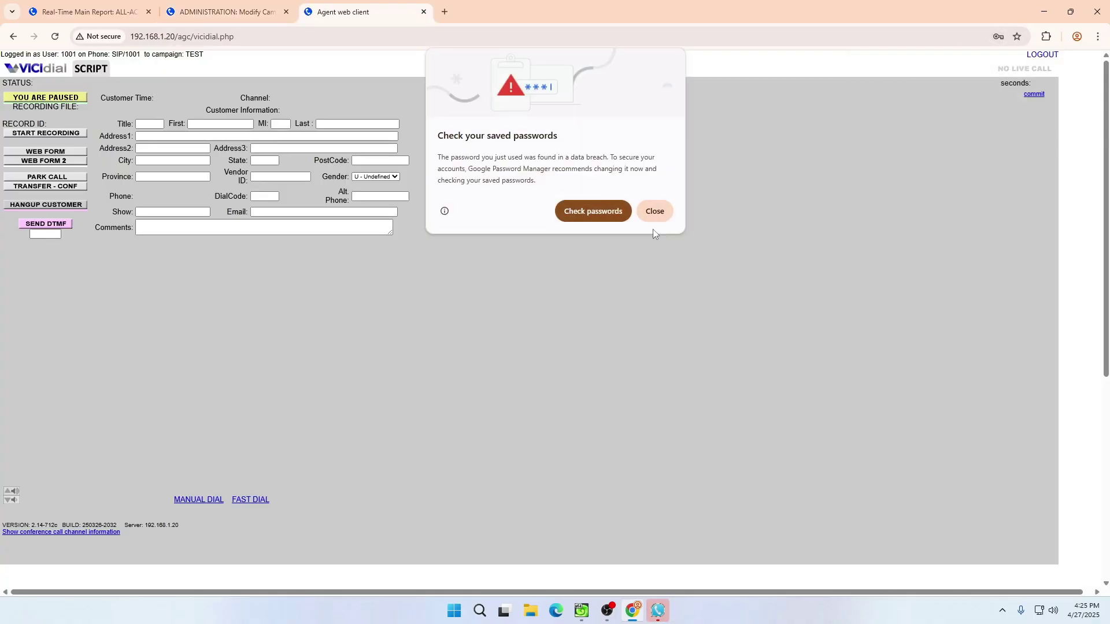
- Dismiss the browser's save-password prompts and hide the softphone window
click(654, 211)
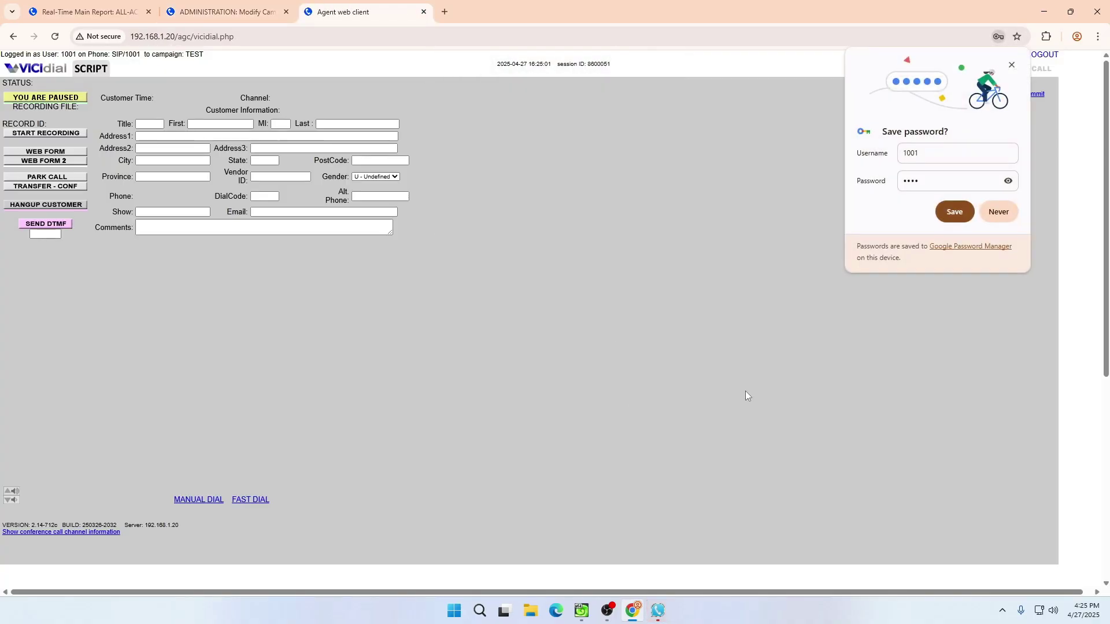
click(954, 210)
click(657, 611)
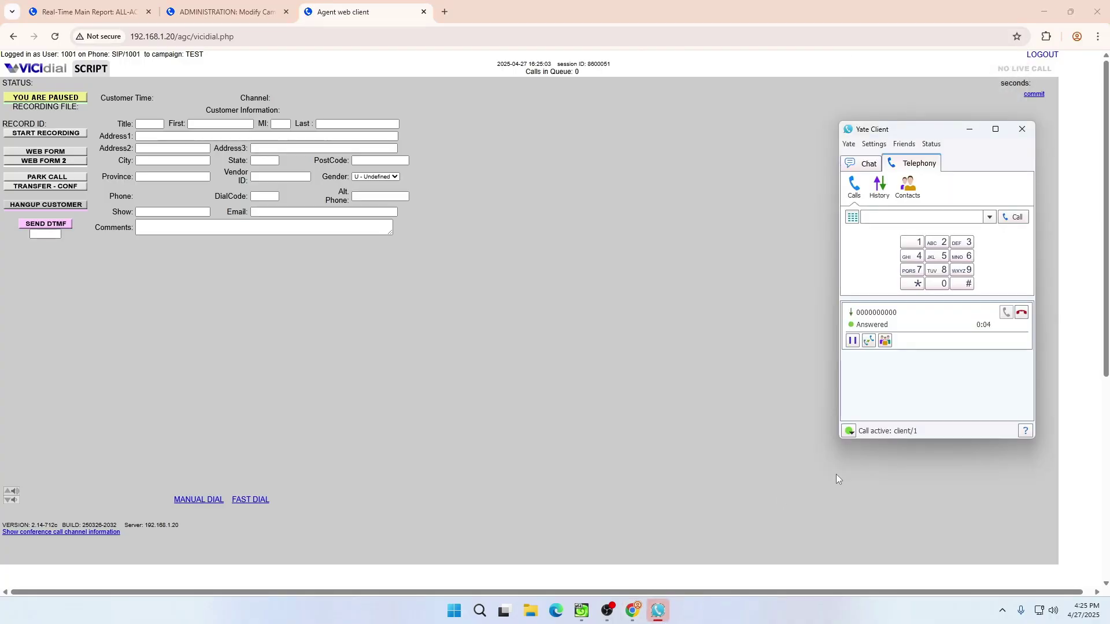
drag(921, 135, 753, 140)
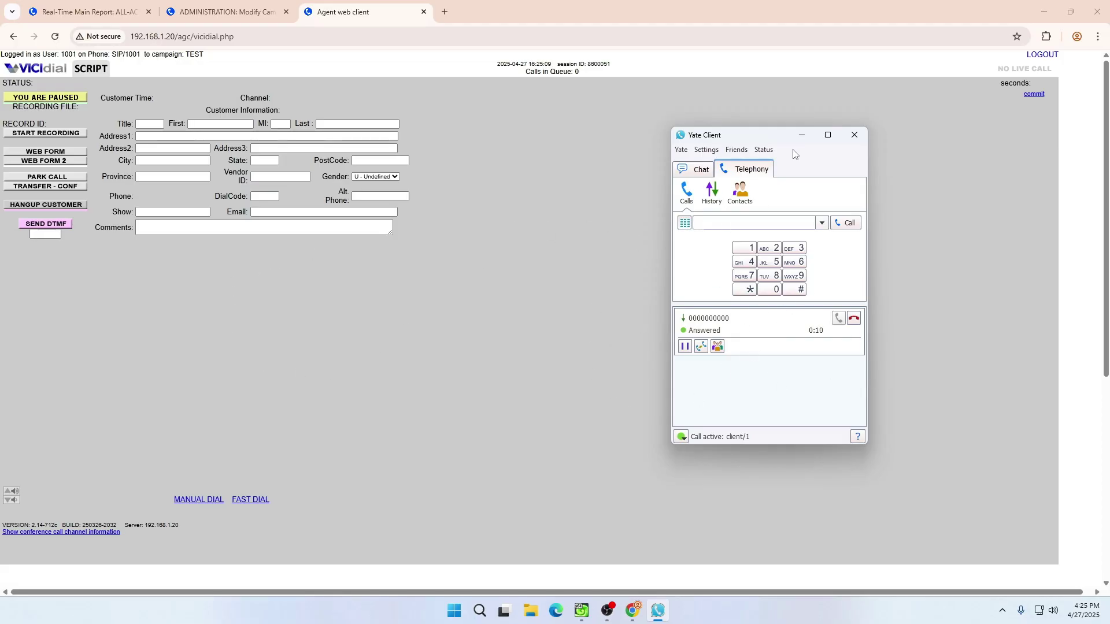
click(801, 135)
- Log agent 1001 out and back into TEST, then switch to the campaign admin tab
click(1042, 55)
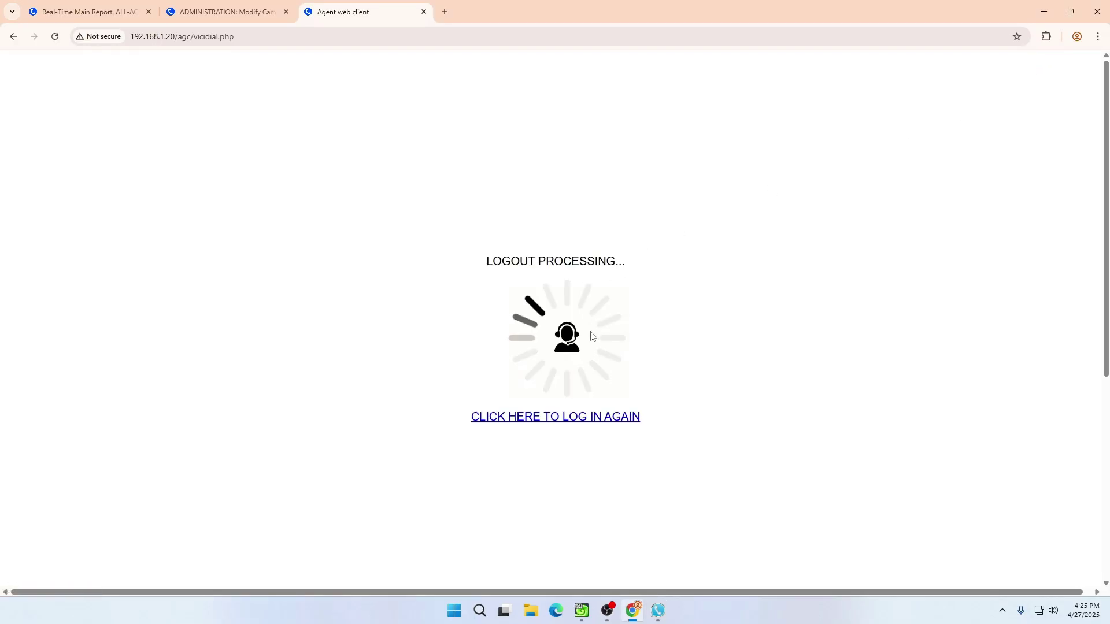
click(601, 422)
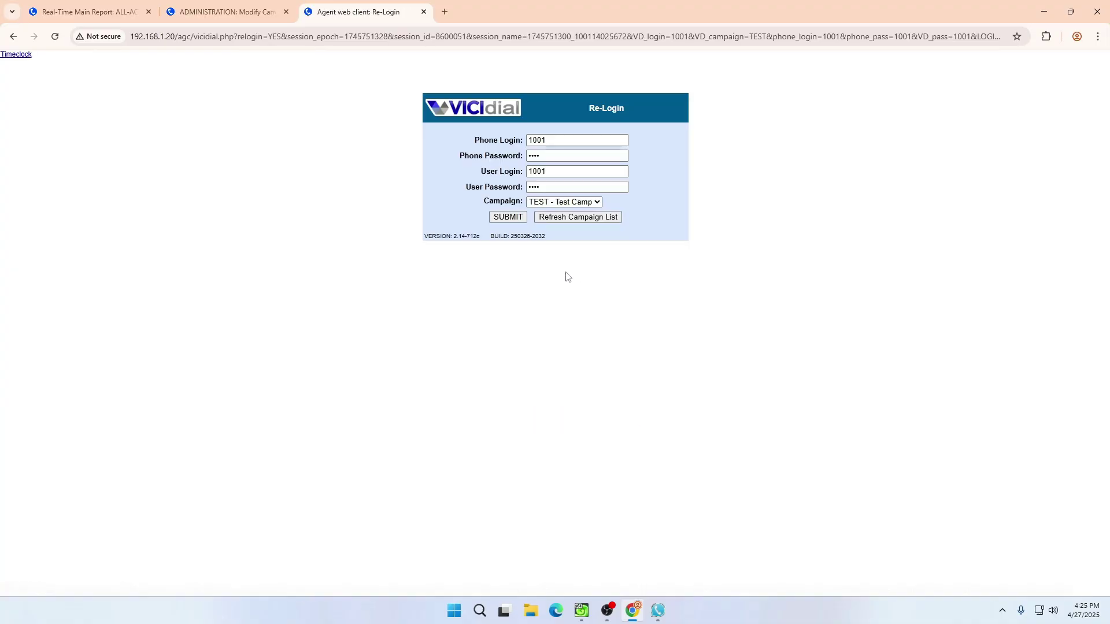
click(498, 216)
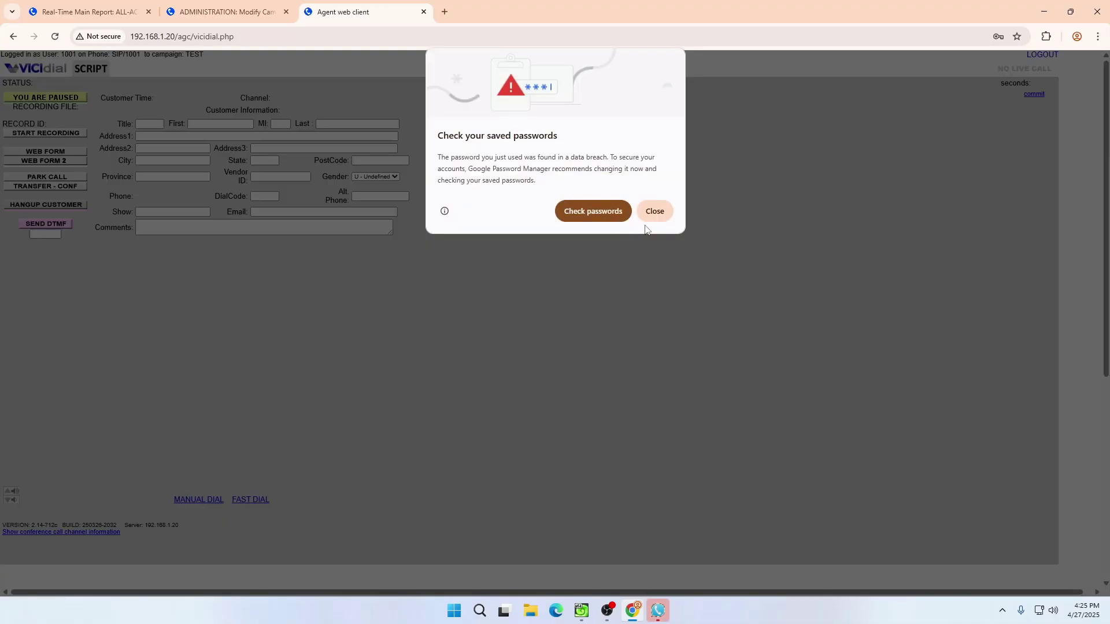
click(656, 218)
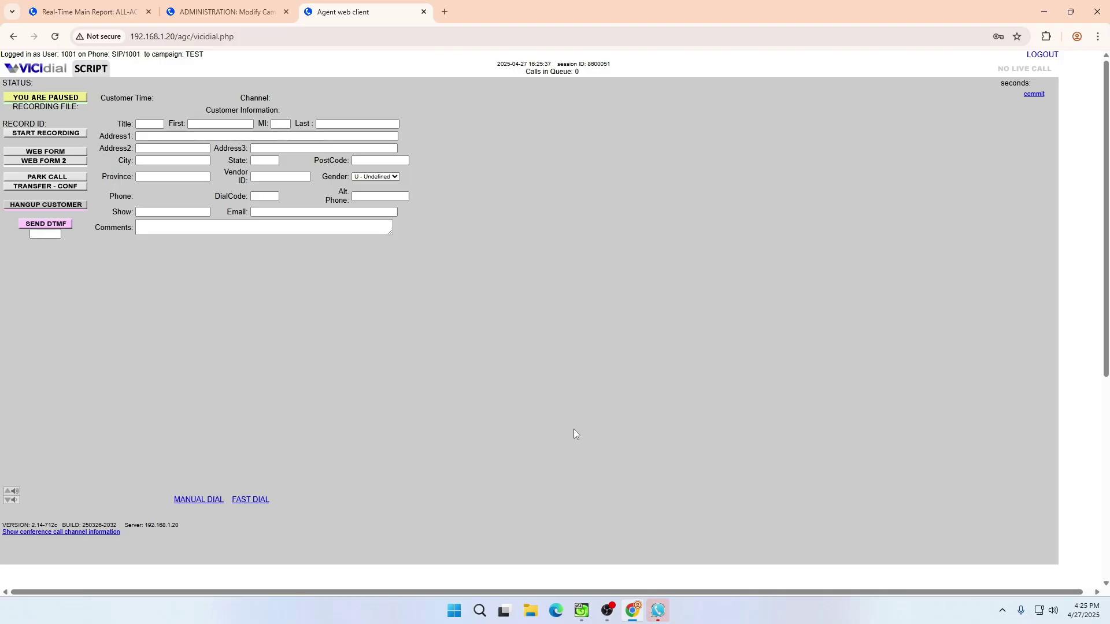
click(264, 5)
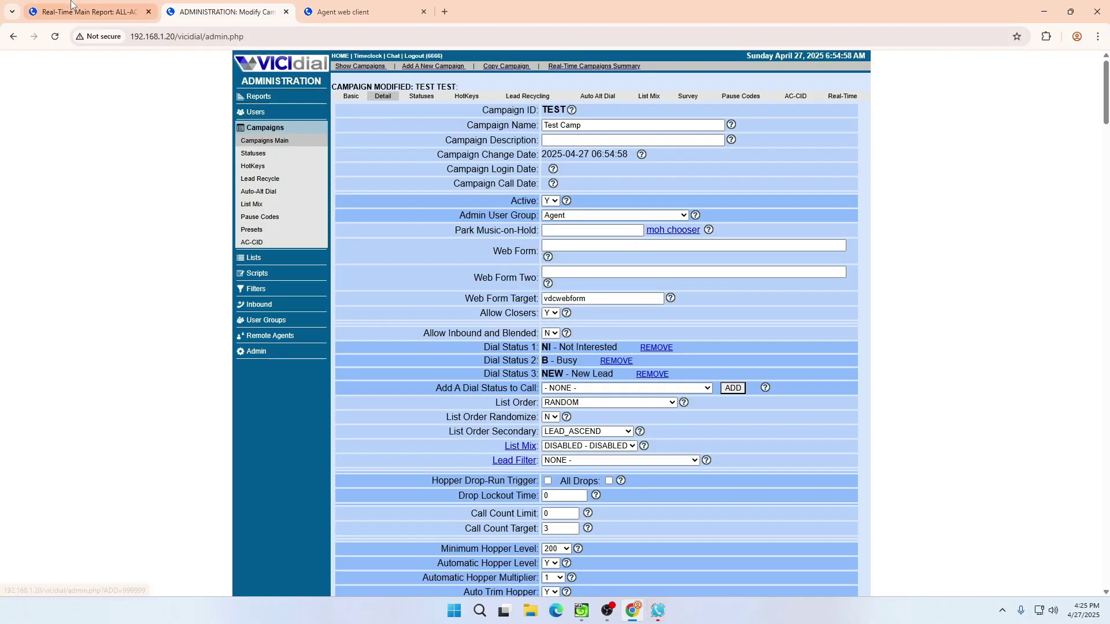
- Open the Real-Time Main Report, set agent 1001 active, and reload the report
click(87, 11)
click(77, 59)
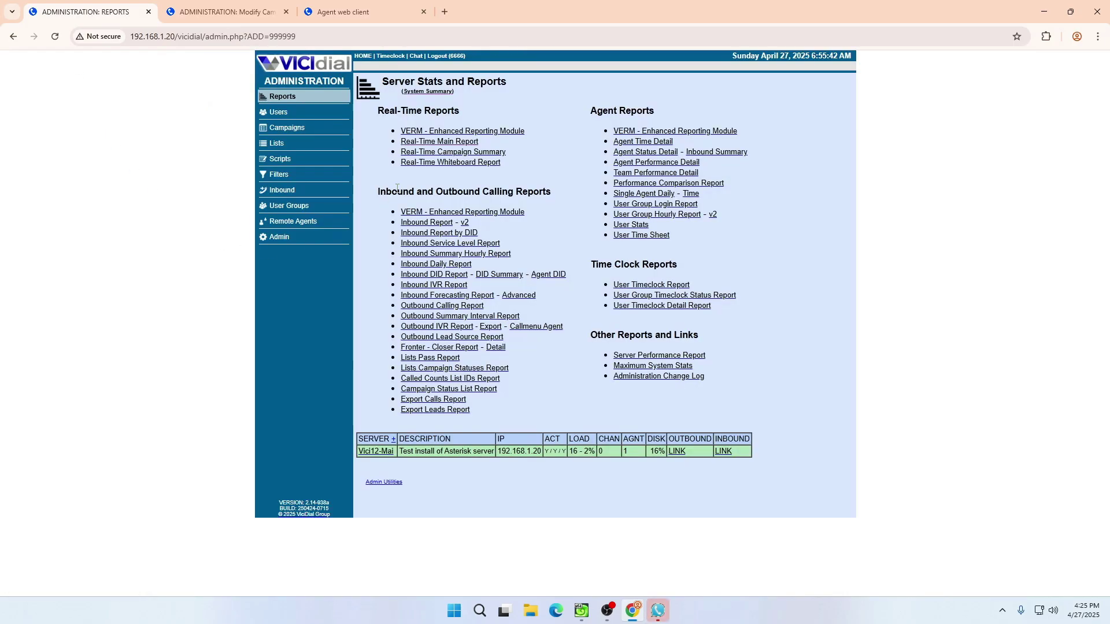
click(404, 213)
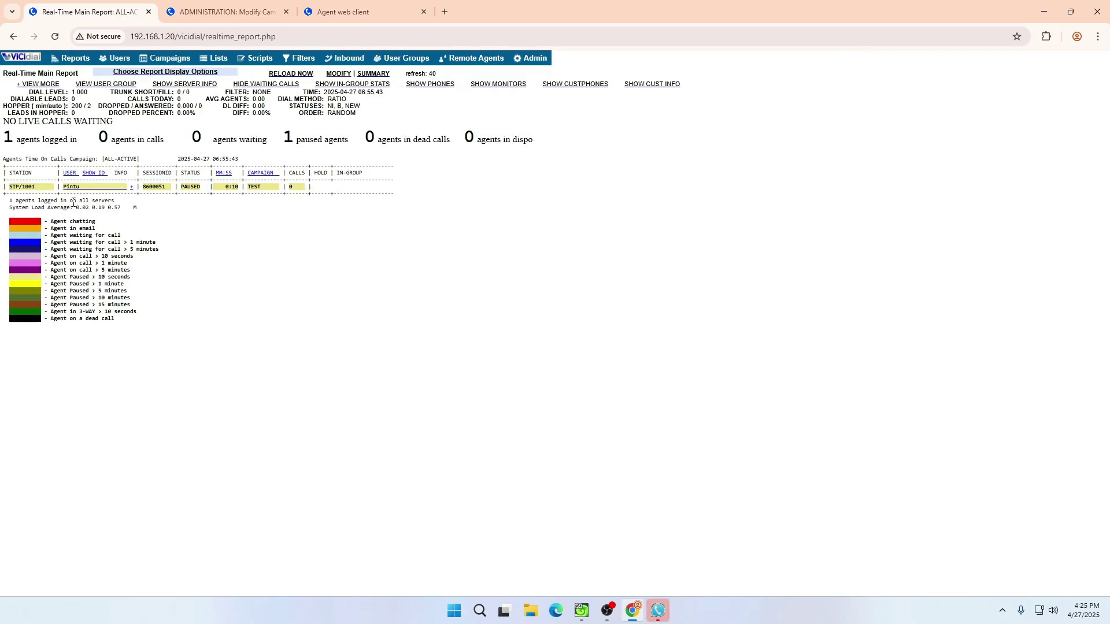
click(393, 11)
click(327, 8)
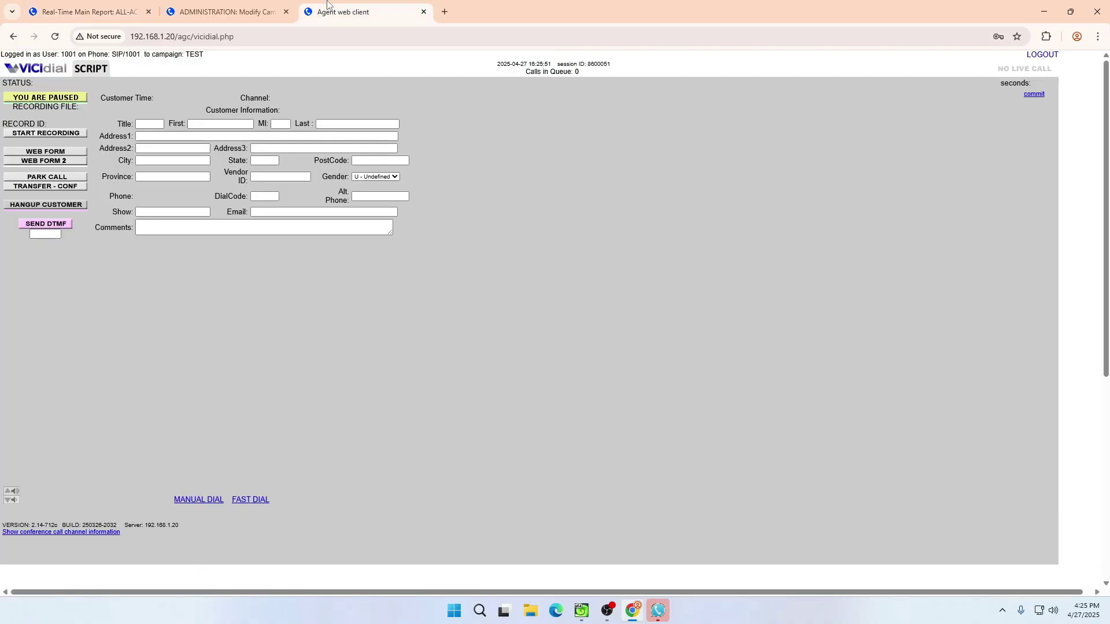
click(55, 99)
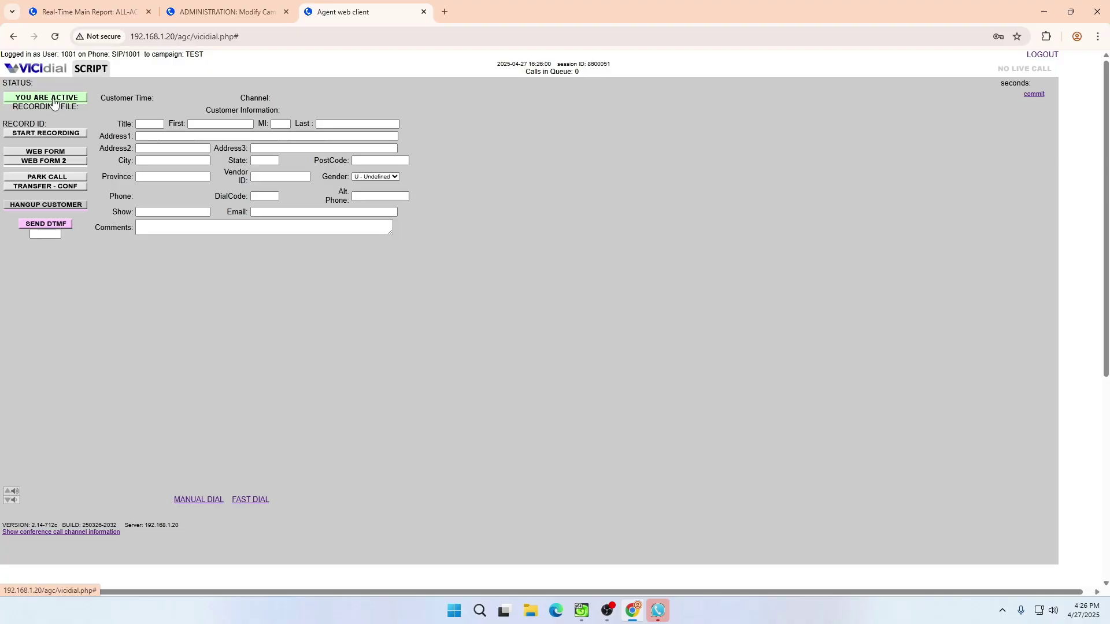
click(116, 11)
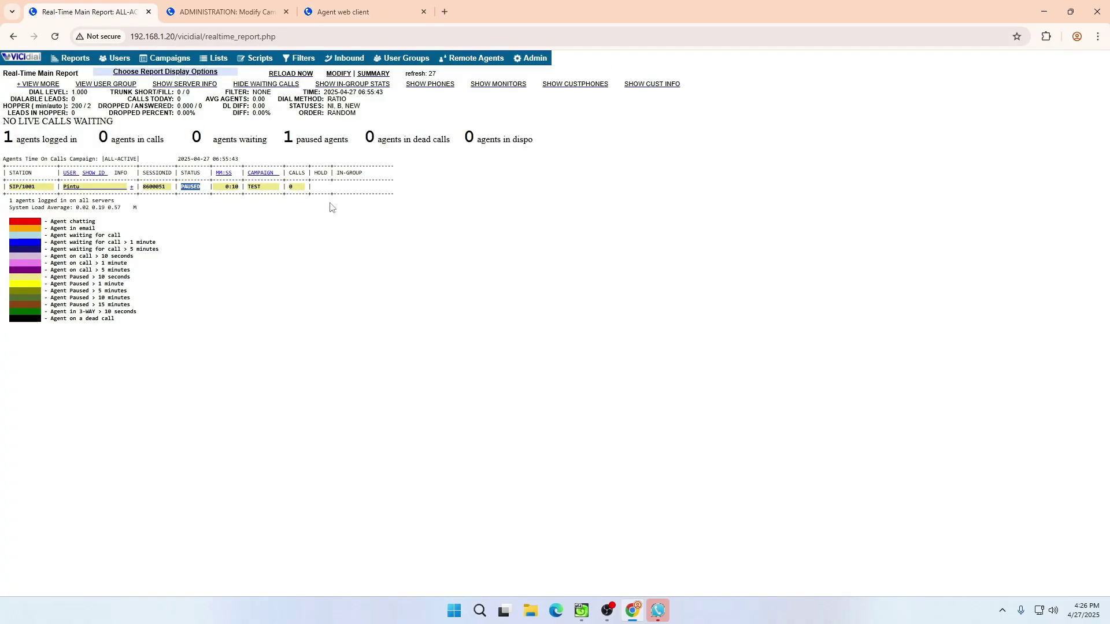
click(294, 76)
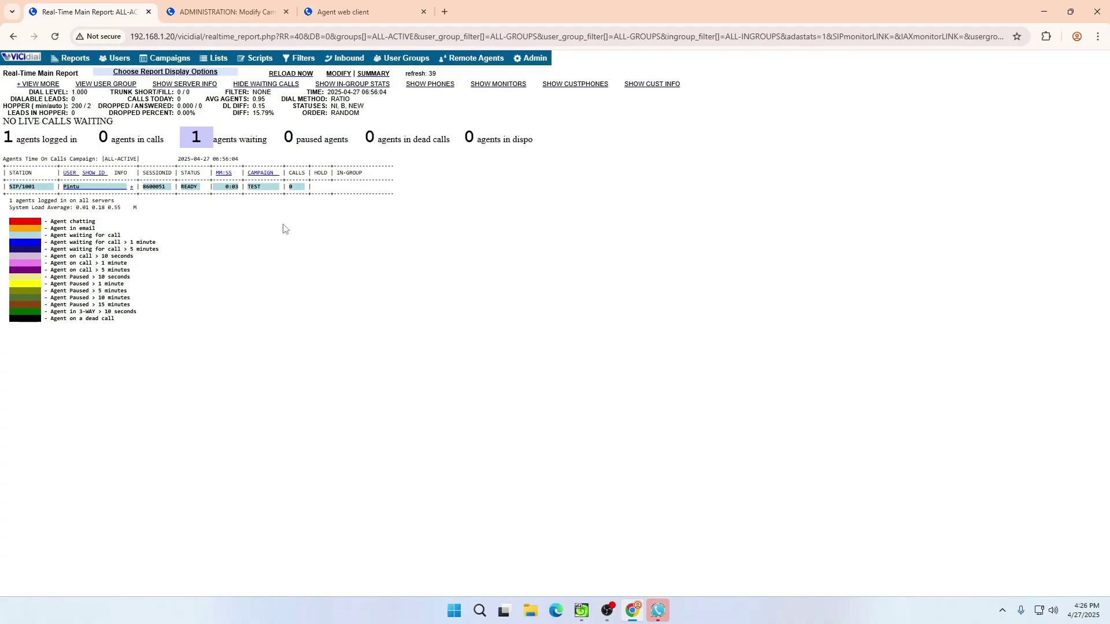
- Log agent 1001 out, close the softphone window, and quit the softphone from the tray
click(343, 8)
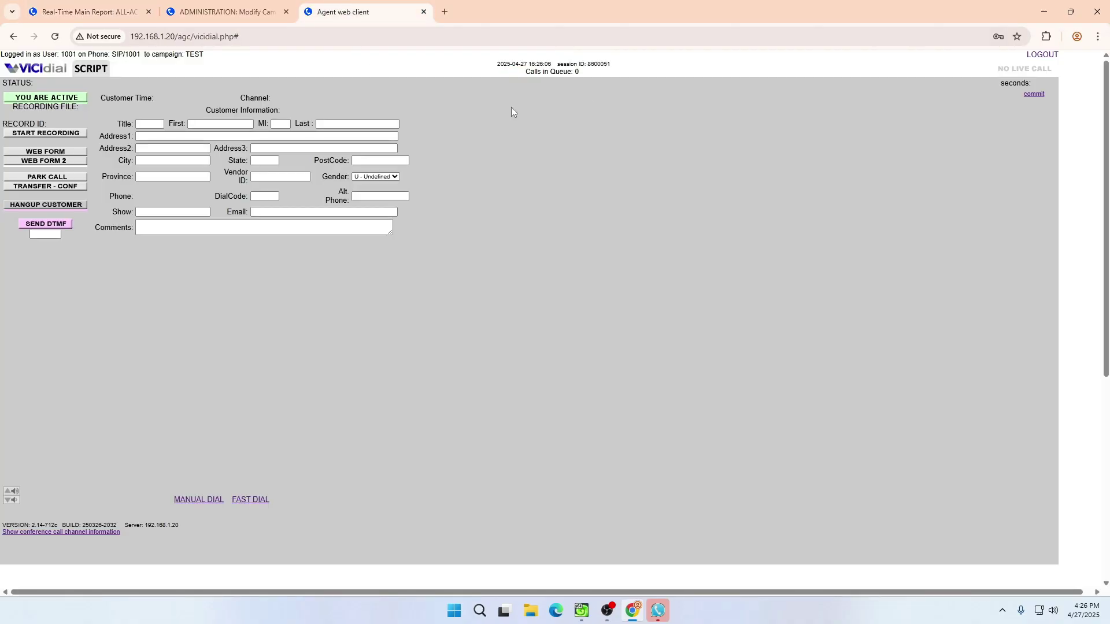
click(1045, 56)
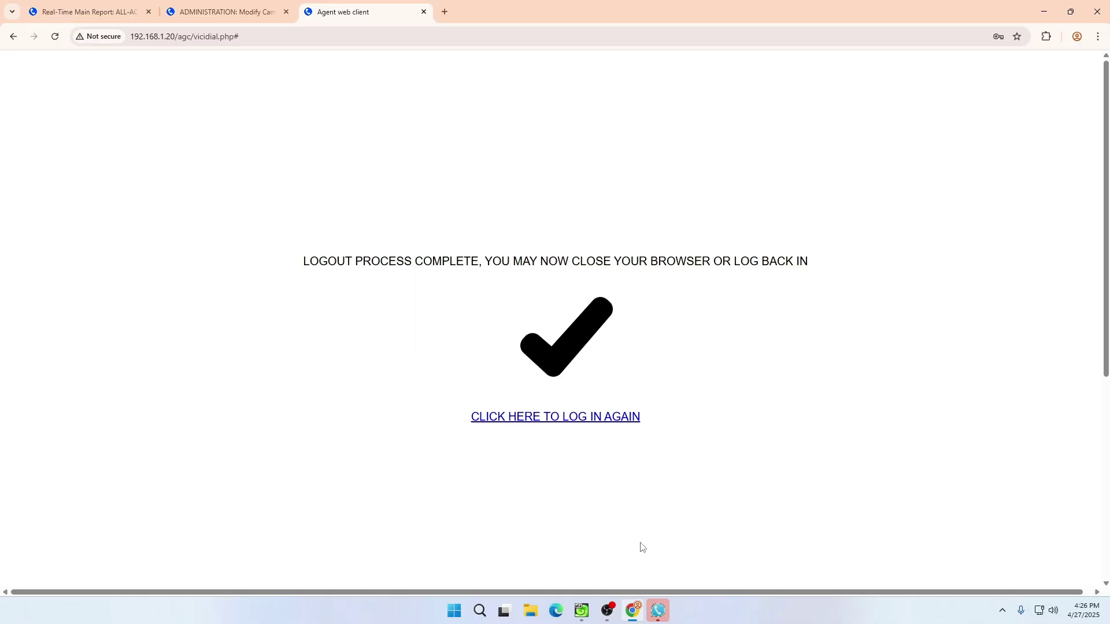
click(658, 611)
click(860, 133)
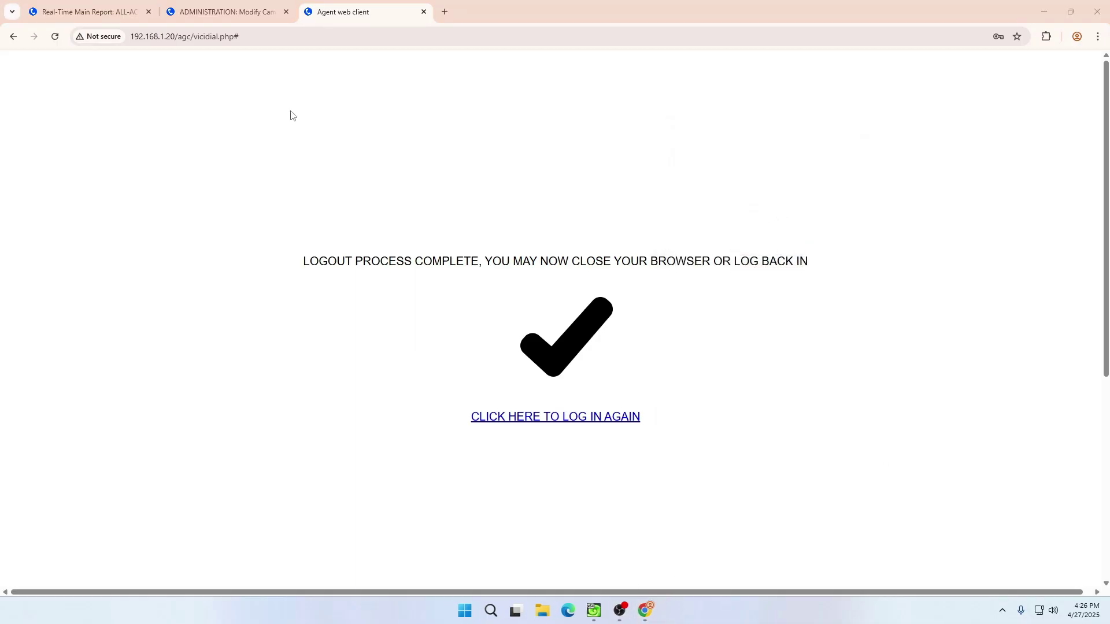
click(234, 12)
click(1002, 611)
right_click(962, 574)
click(977, 581)
- Reload the Real-Time Main Report to confirm no agents remain on calls
click(135, 4)
click(248, 7)
click(92, 12)
click(286, 74)
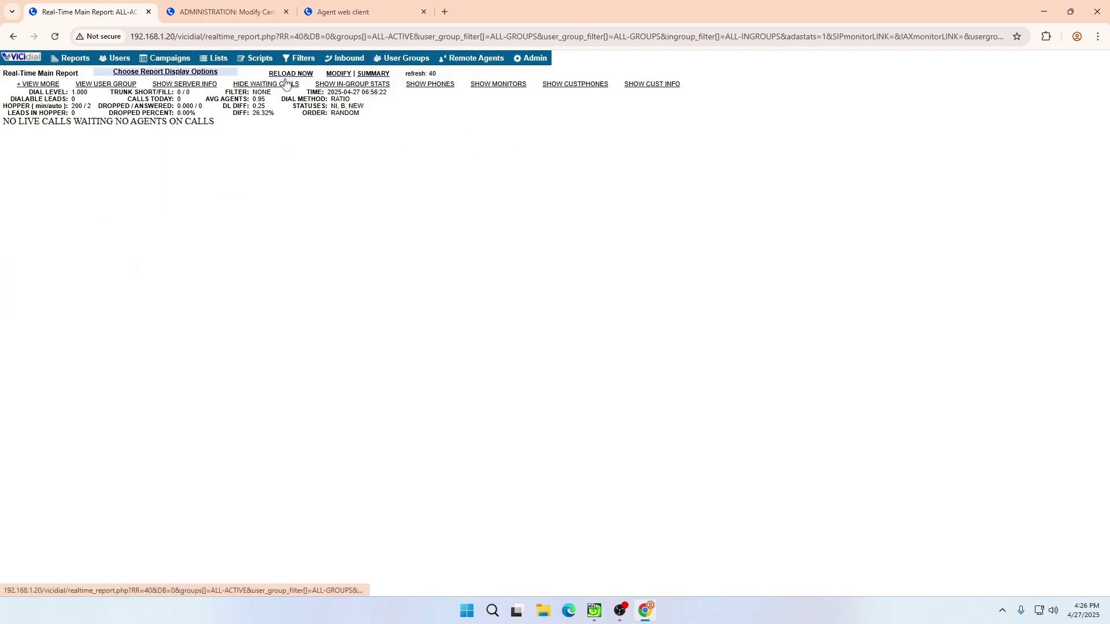
- Scroll through the TEST campaign detail page, then go to the Admin section
click(226, 10)
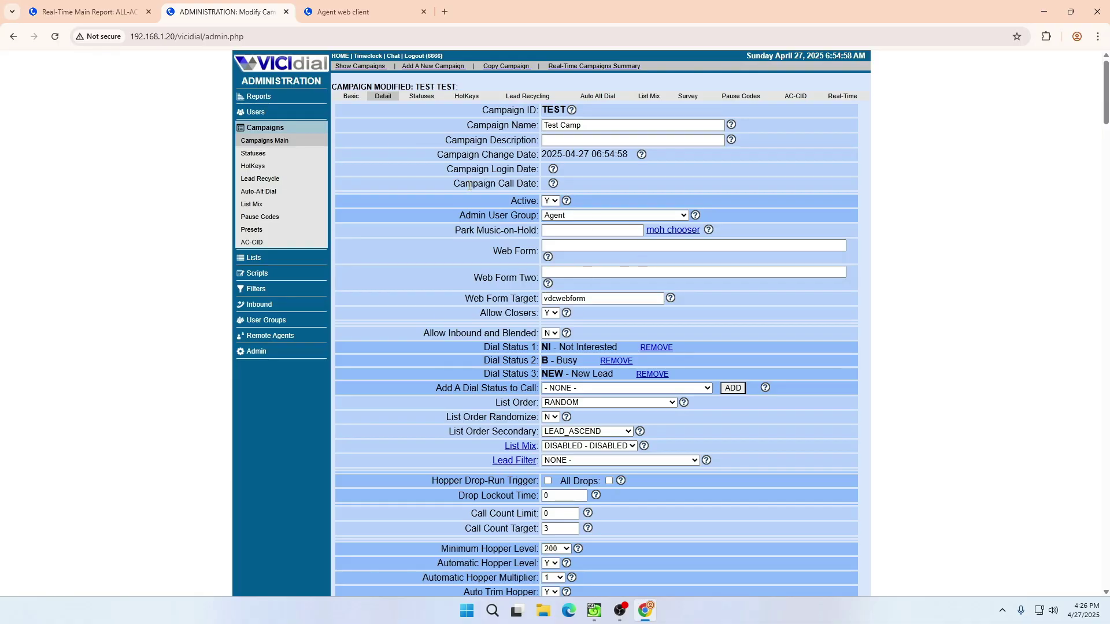
scroll(470, 185, down, 2)
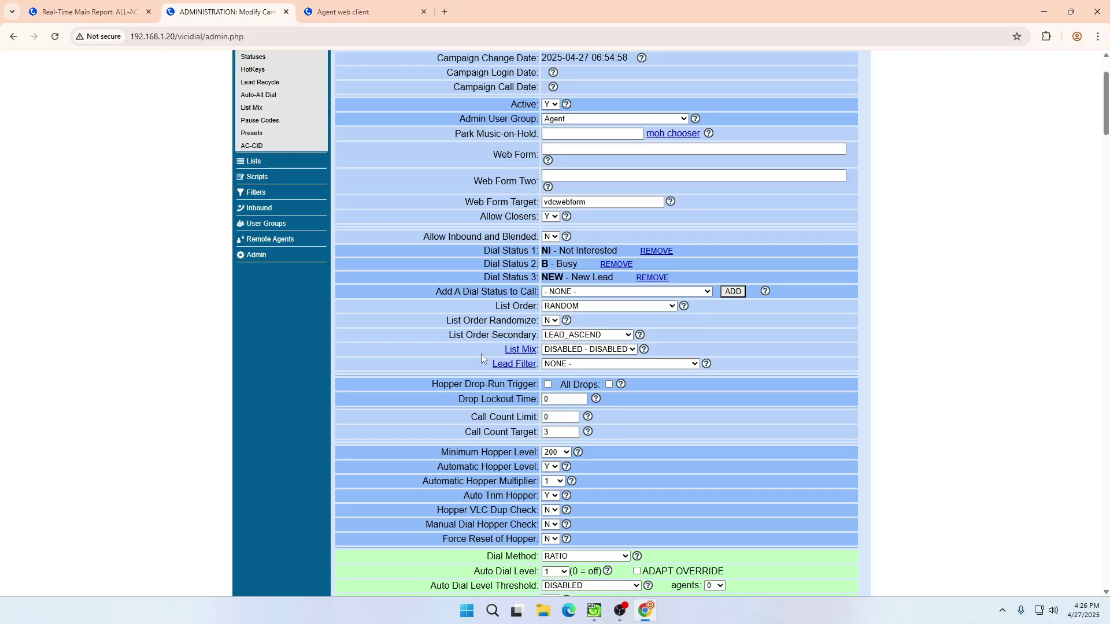
scroll(481, 354, up, 2)
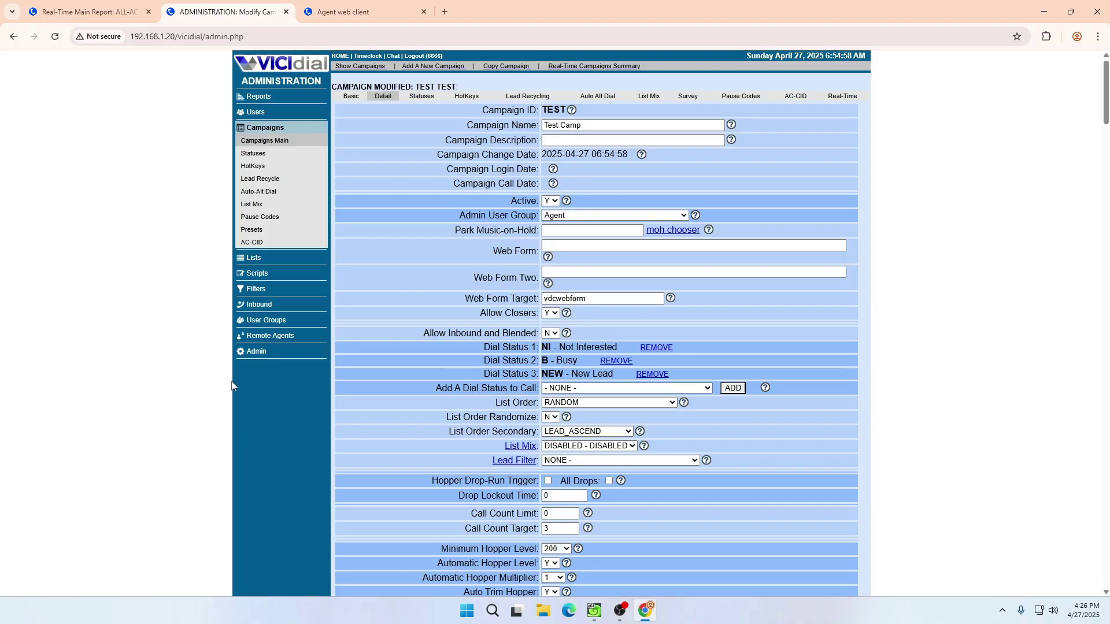
click(296, 351)
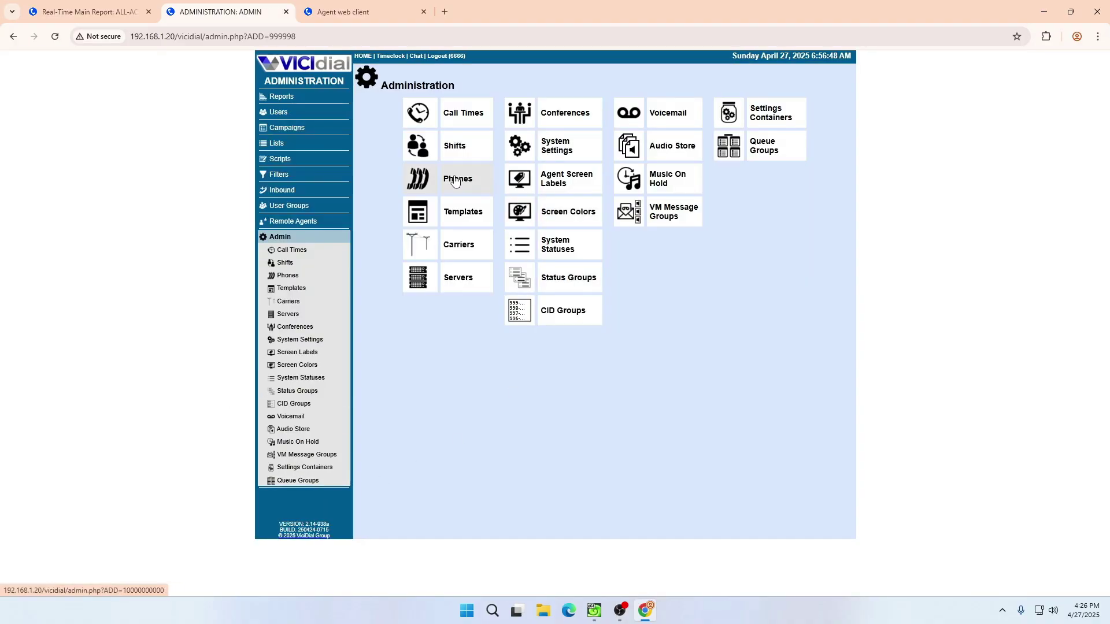
- Open the SIPExample carrier and load an empty Add A New Carrier form in a background tab
click(443, 243)
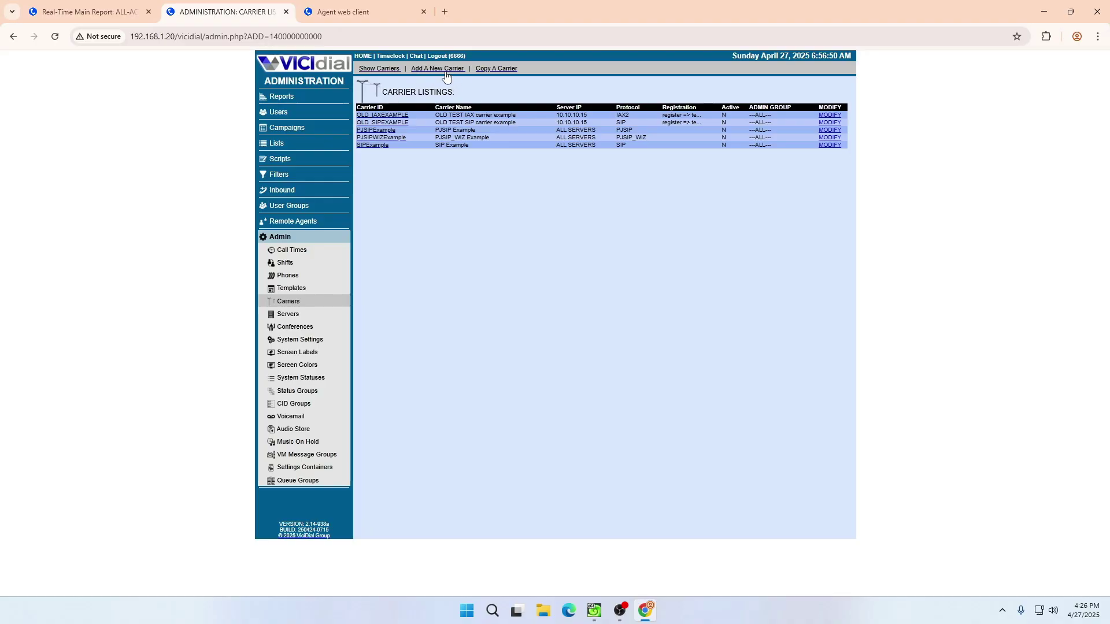
click(373, 145)
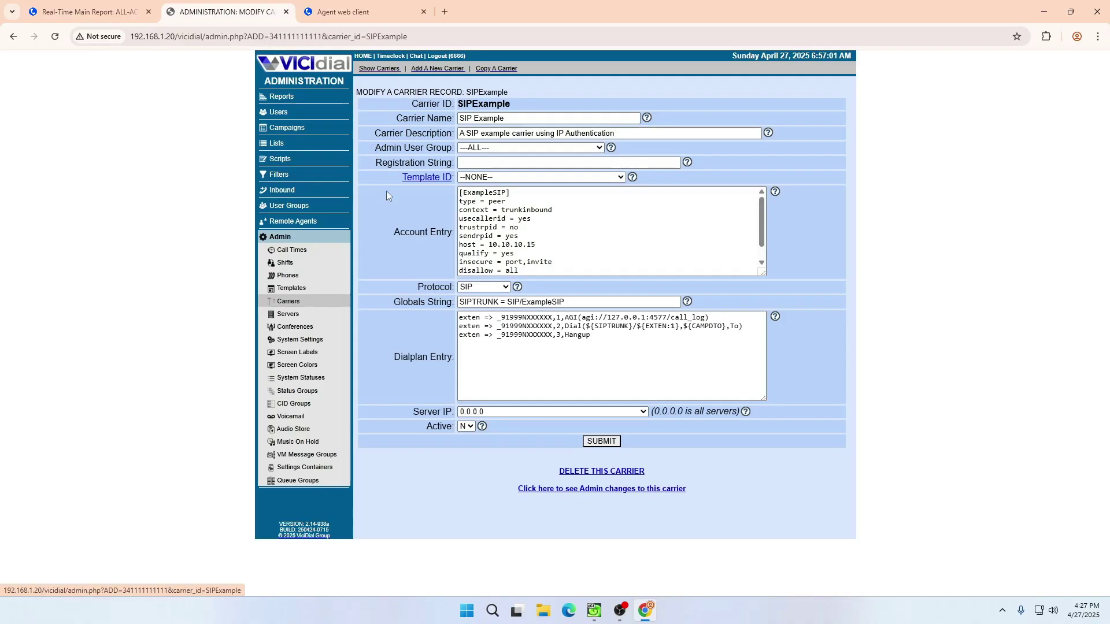
drag(764, 398, 781, 452)
middle_click(439, 73)
key(ctrl+Tab)
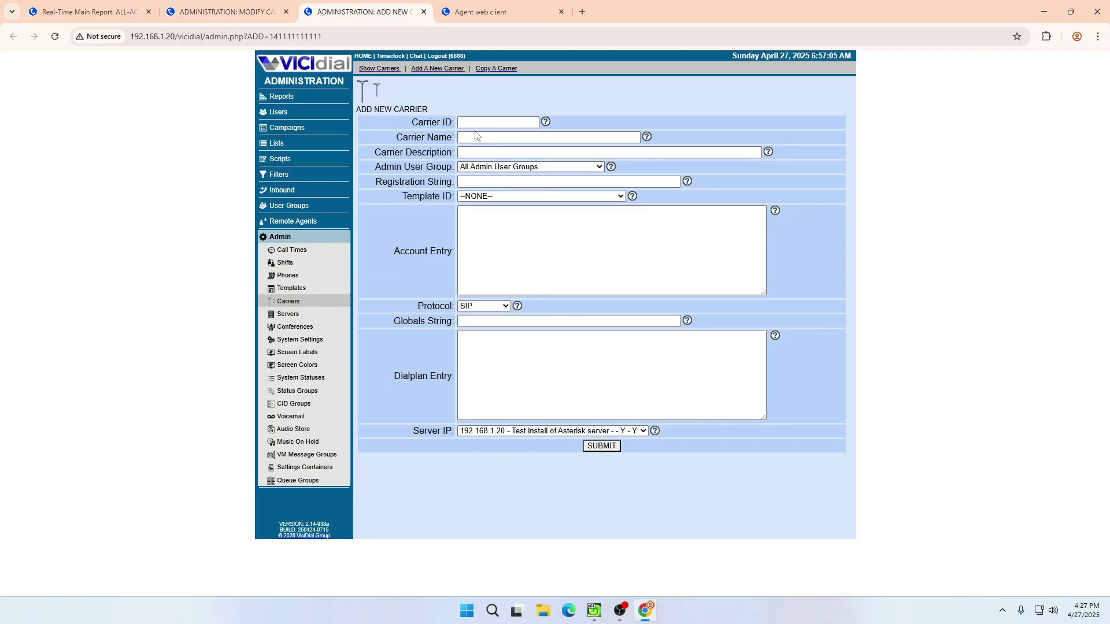
key(ctrl+shift+Tab)
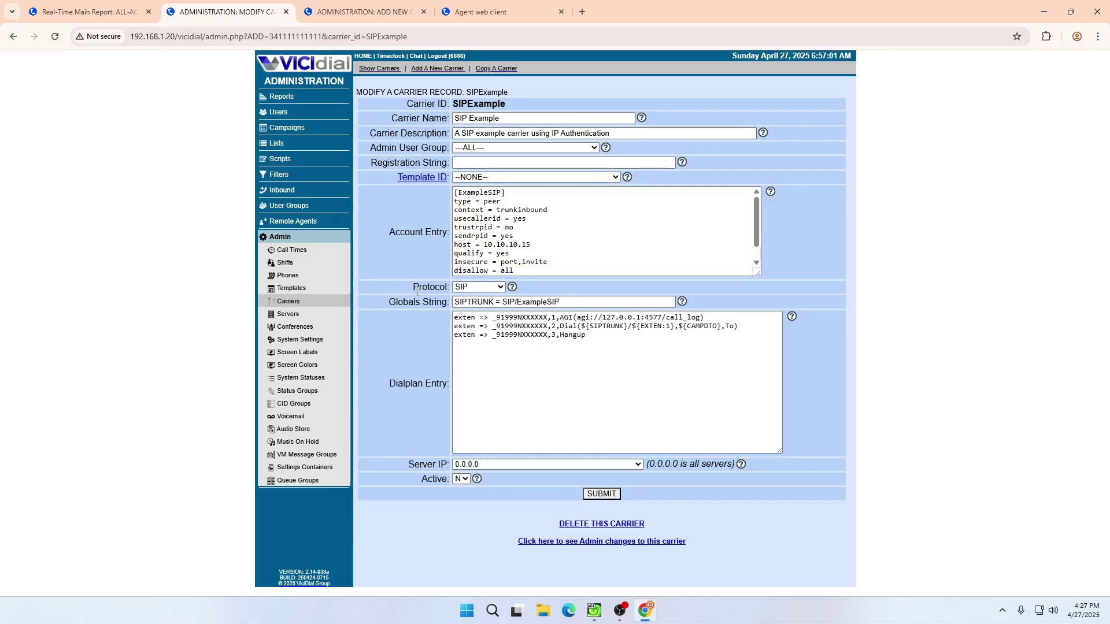
- Review SIPExample's account entry and dialplan entries, then return to the Campaigns listing
click(289, 301)
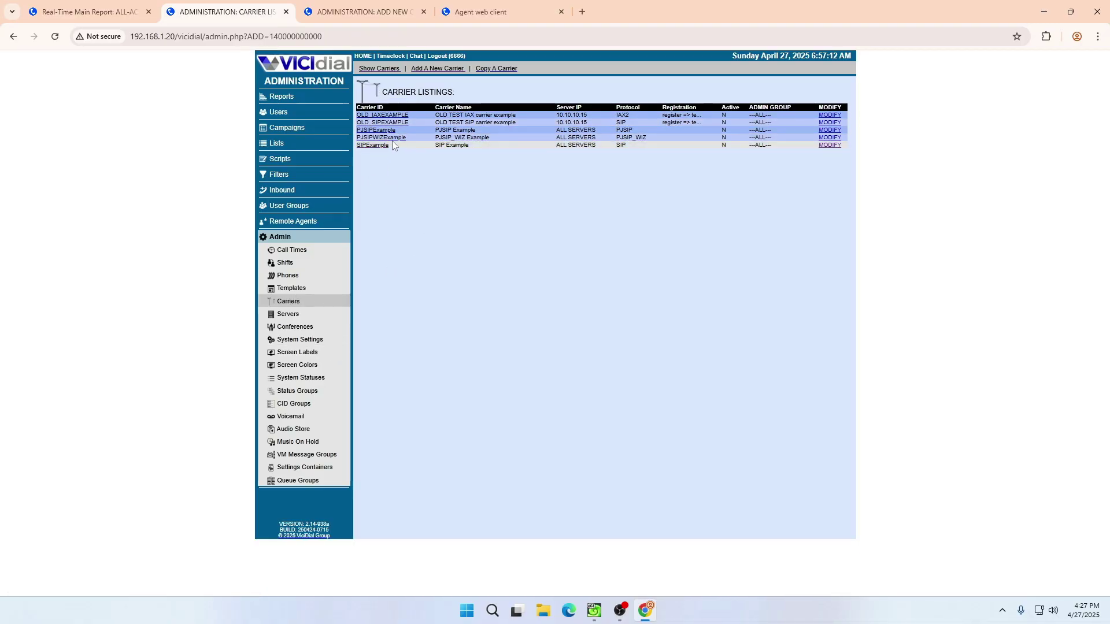
click(375, 145)
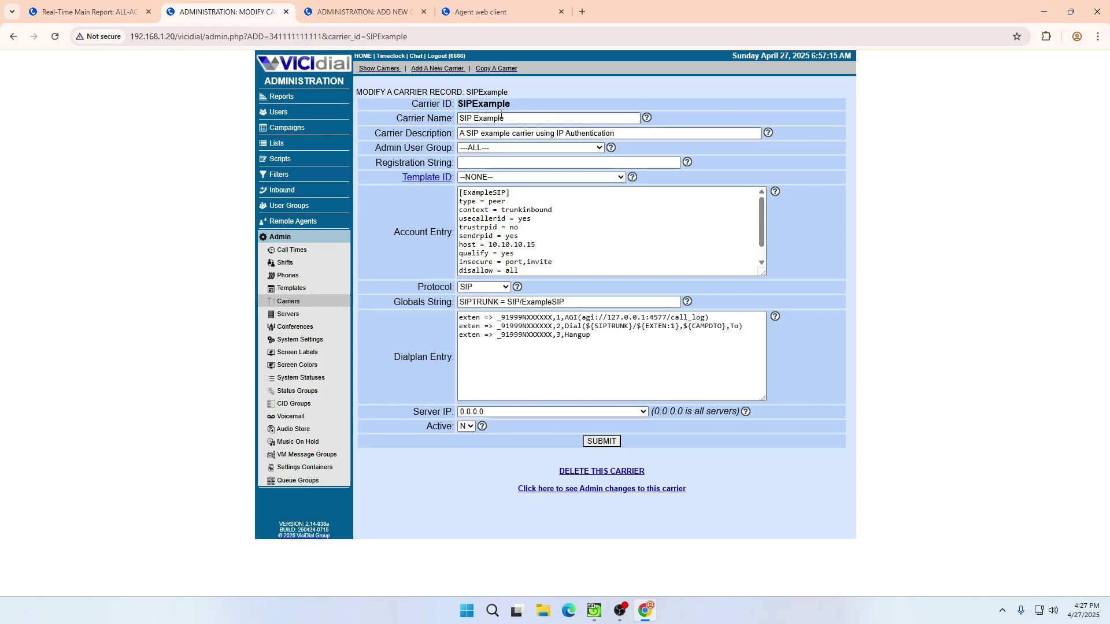
click(518, 199)
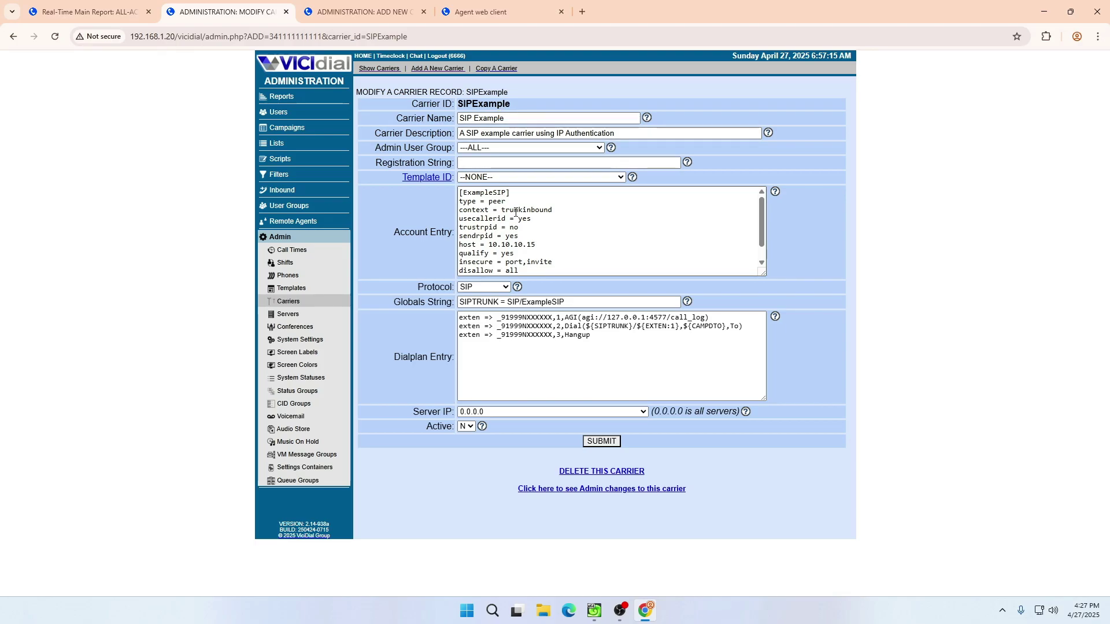
click(558, 341)
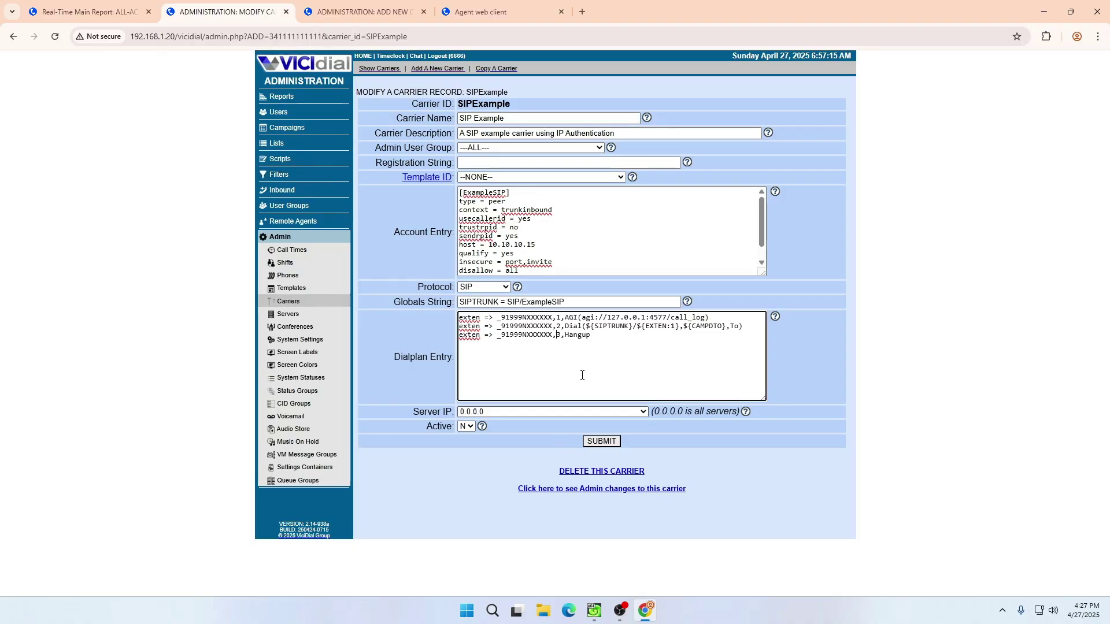
click(286, 127)
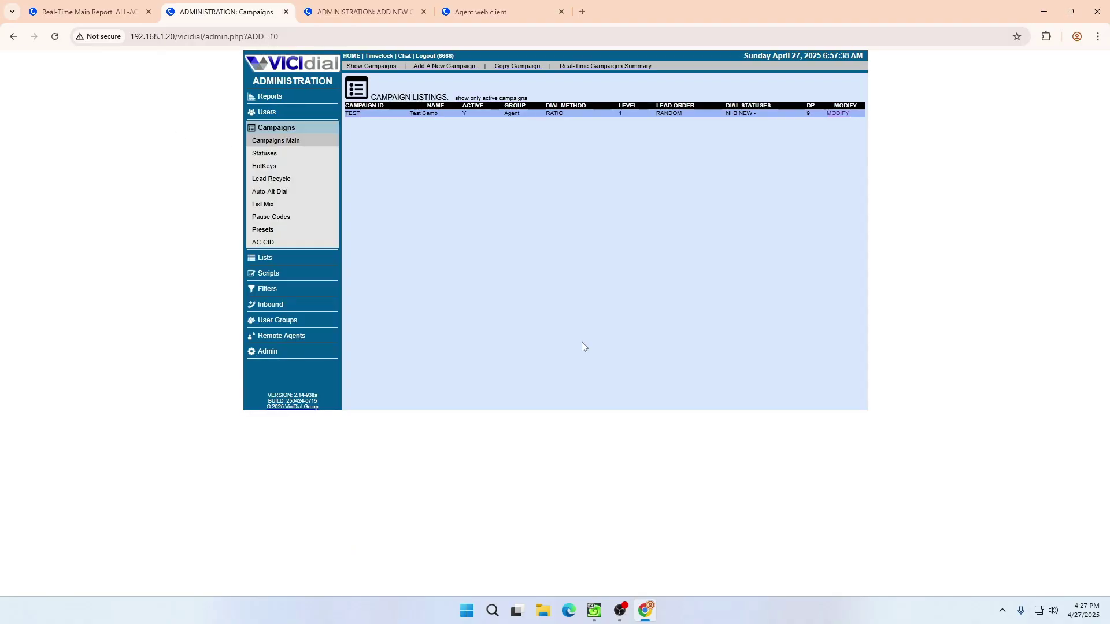